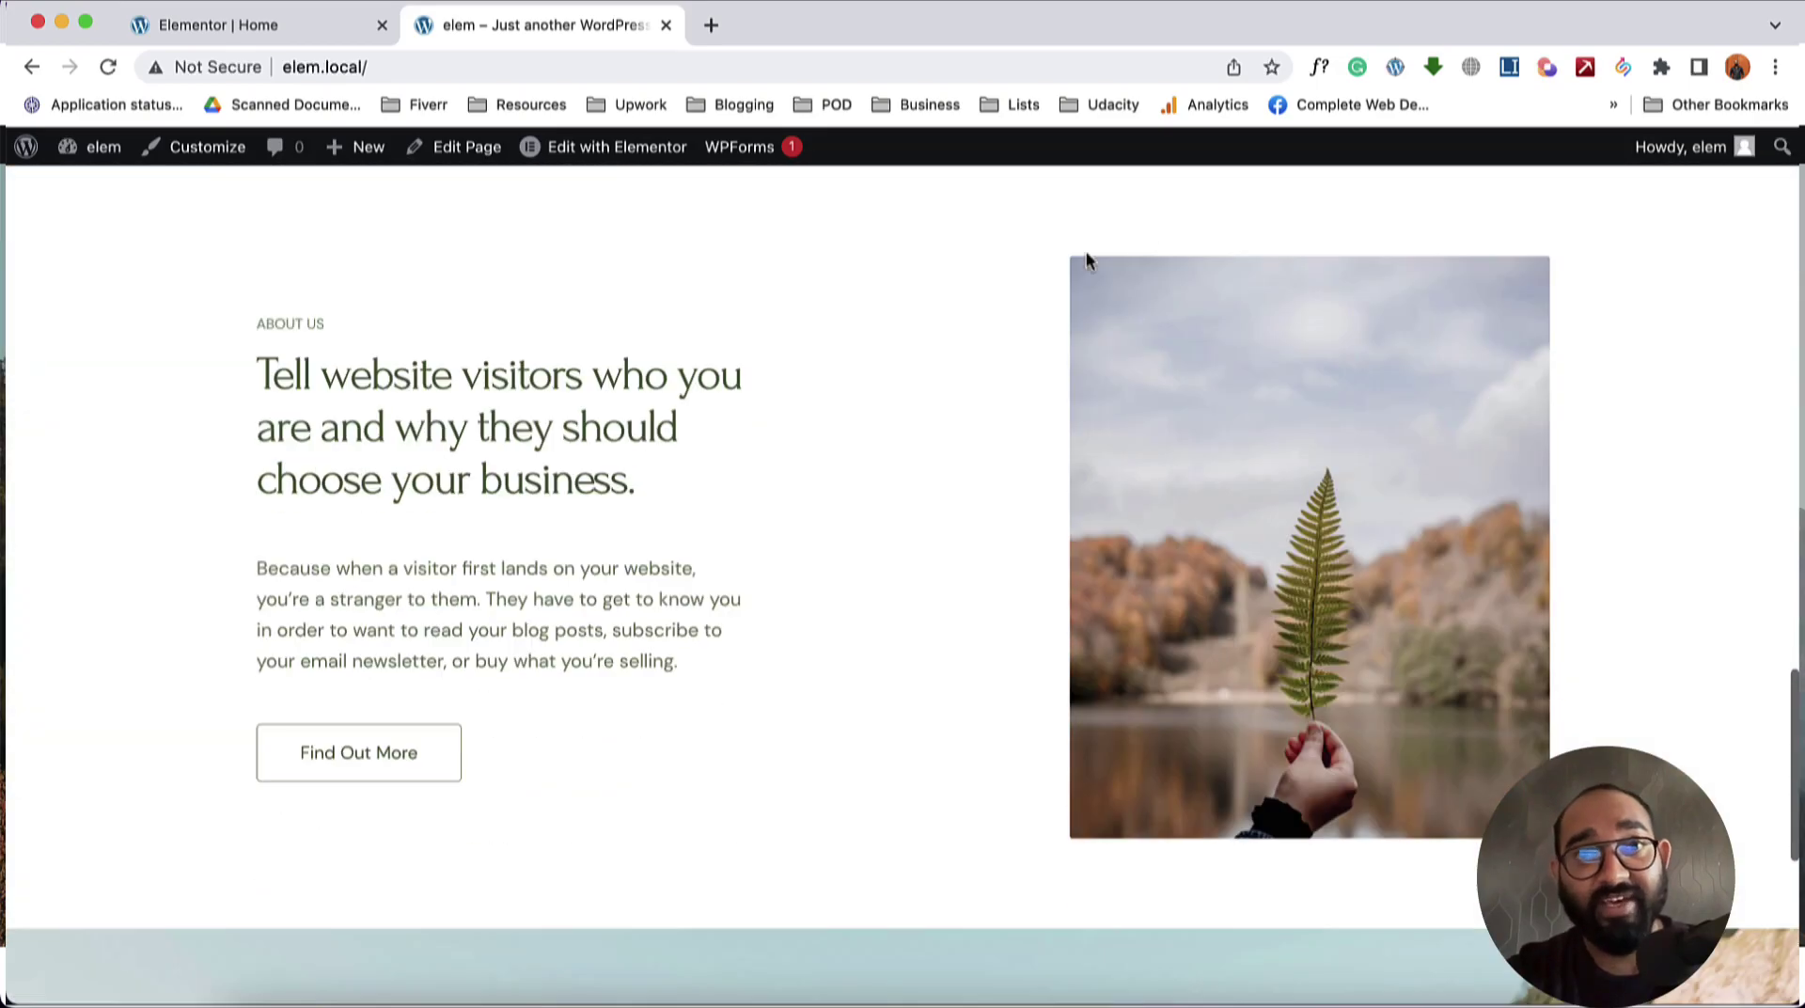
- Test the existing jump down to the QUESTIONS section on the live home page
scroll(451, 349, "up", 10)
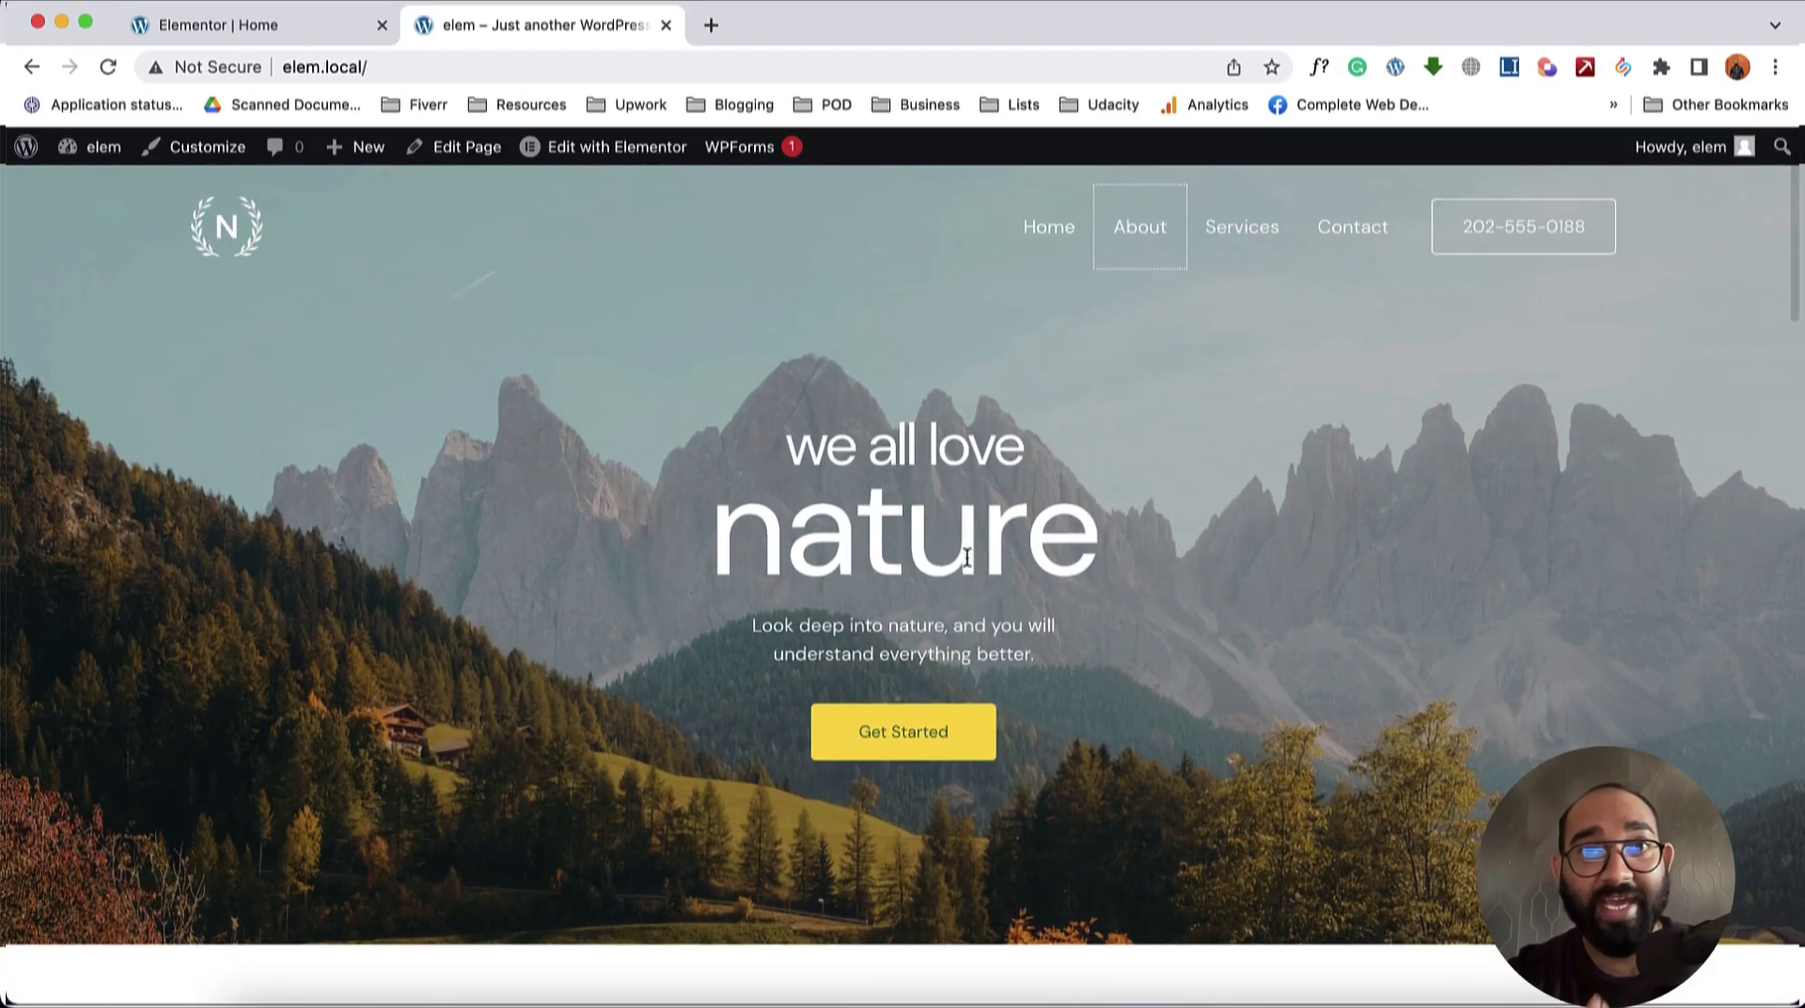
left_click(879, 758)
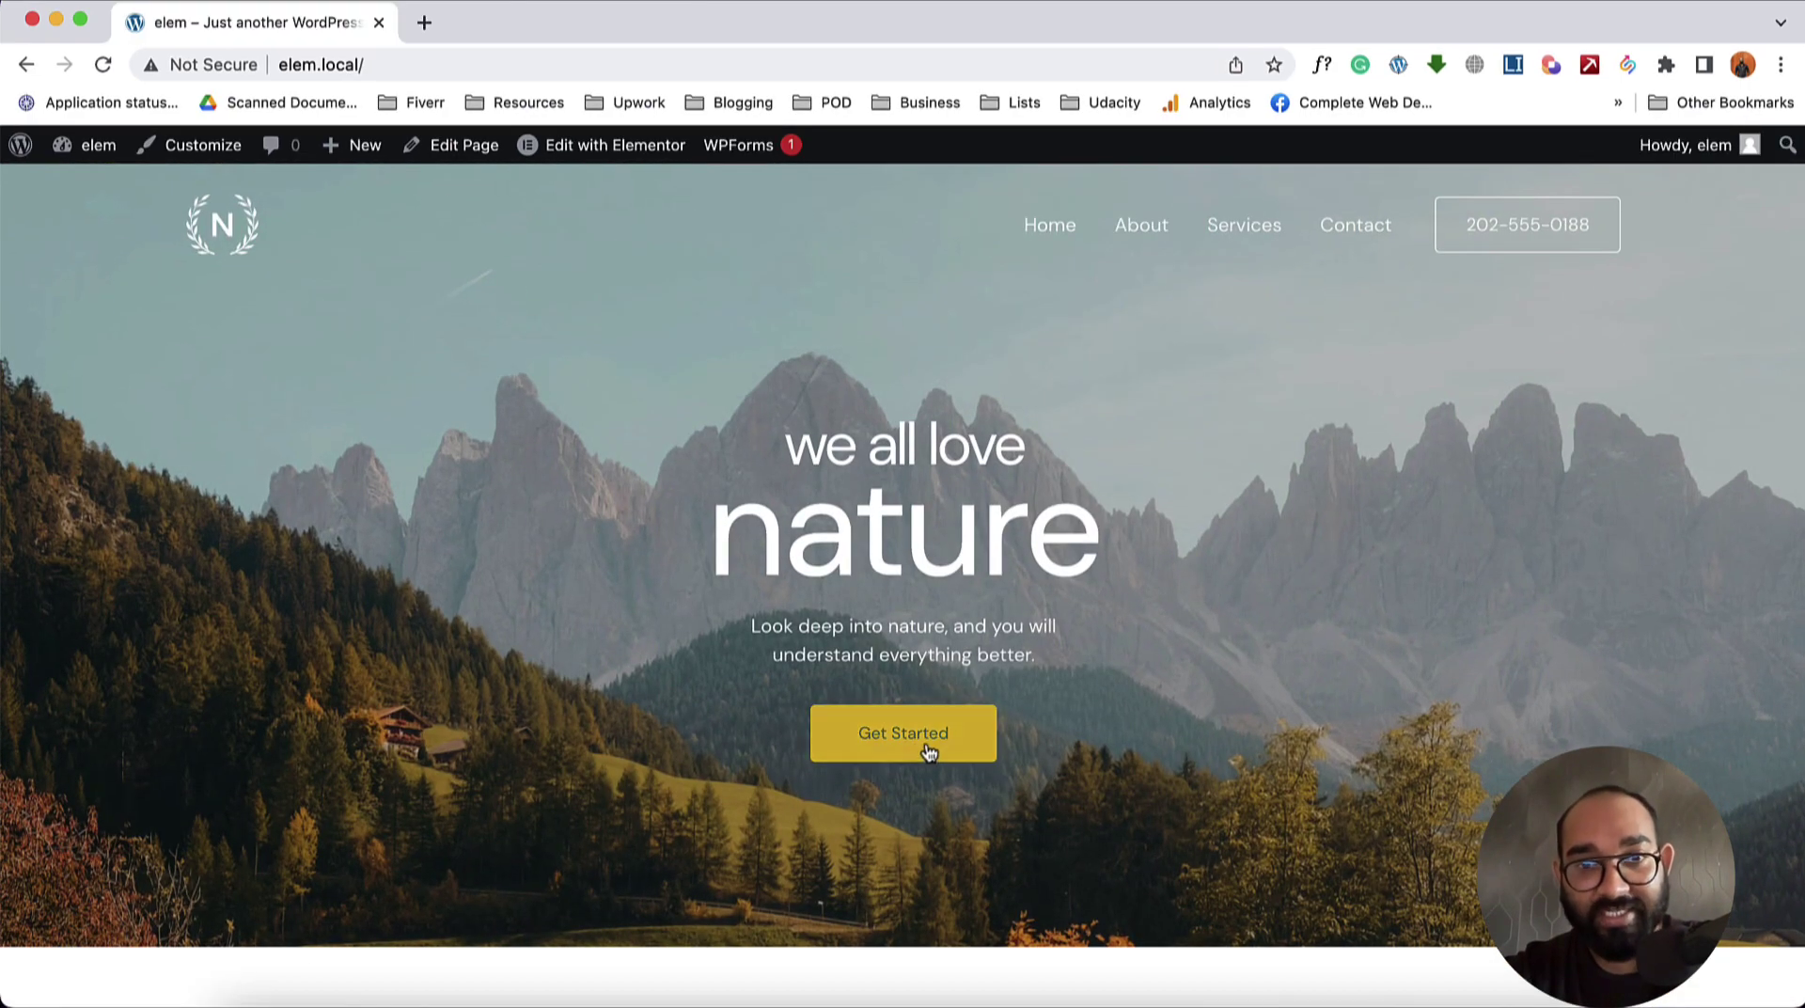
left_click(926, 750)
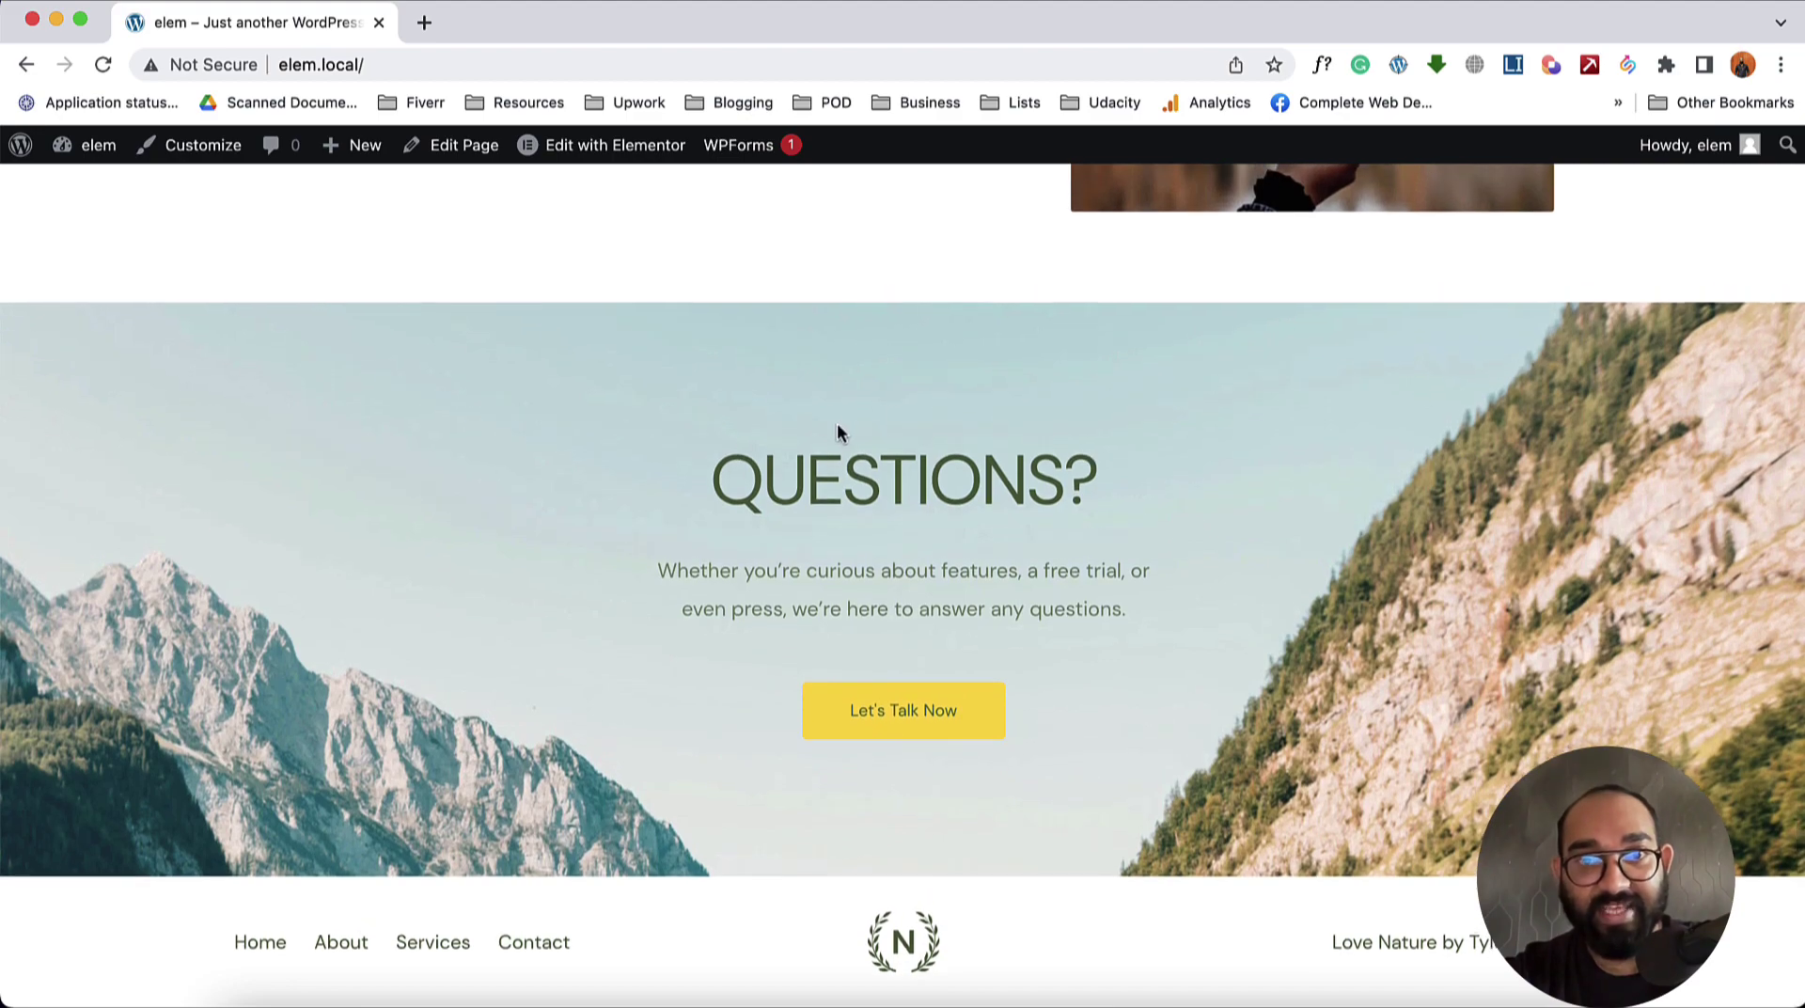
scroll(838, 431, "up", 20)
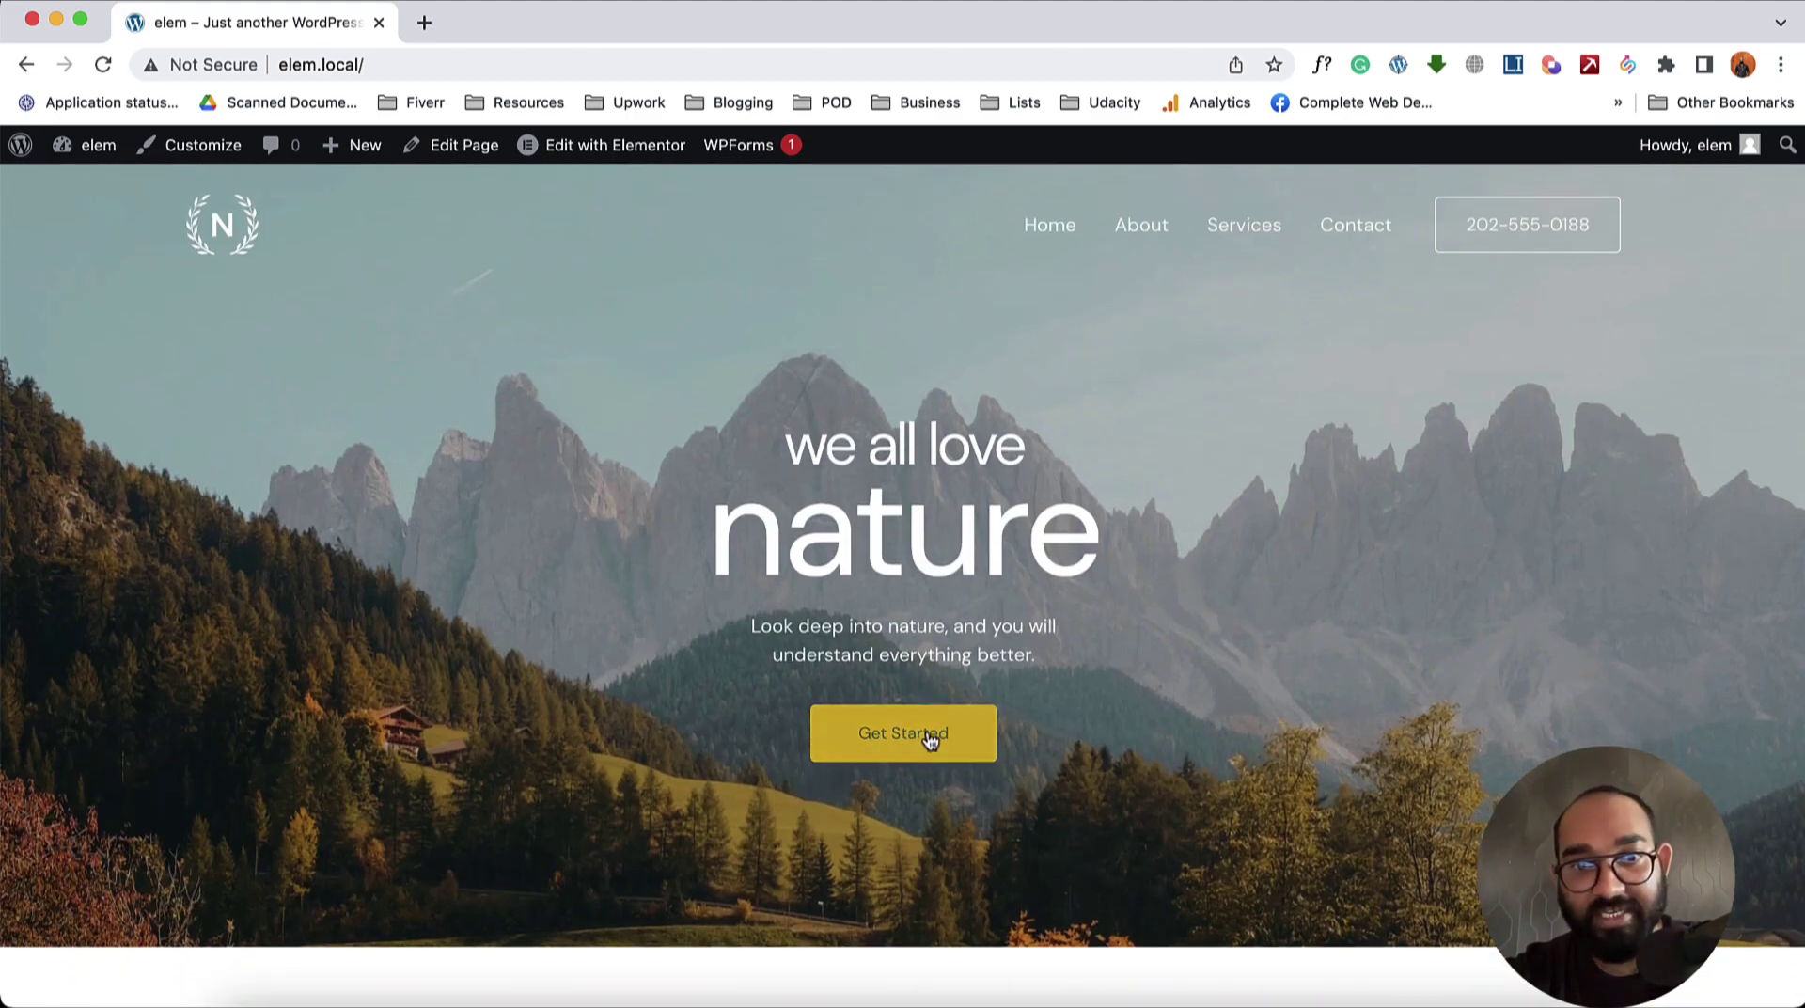
scroll(1046, 697, "down", 10)
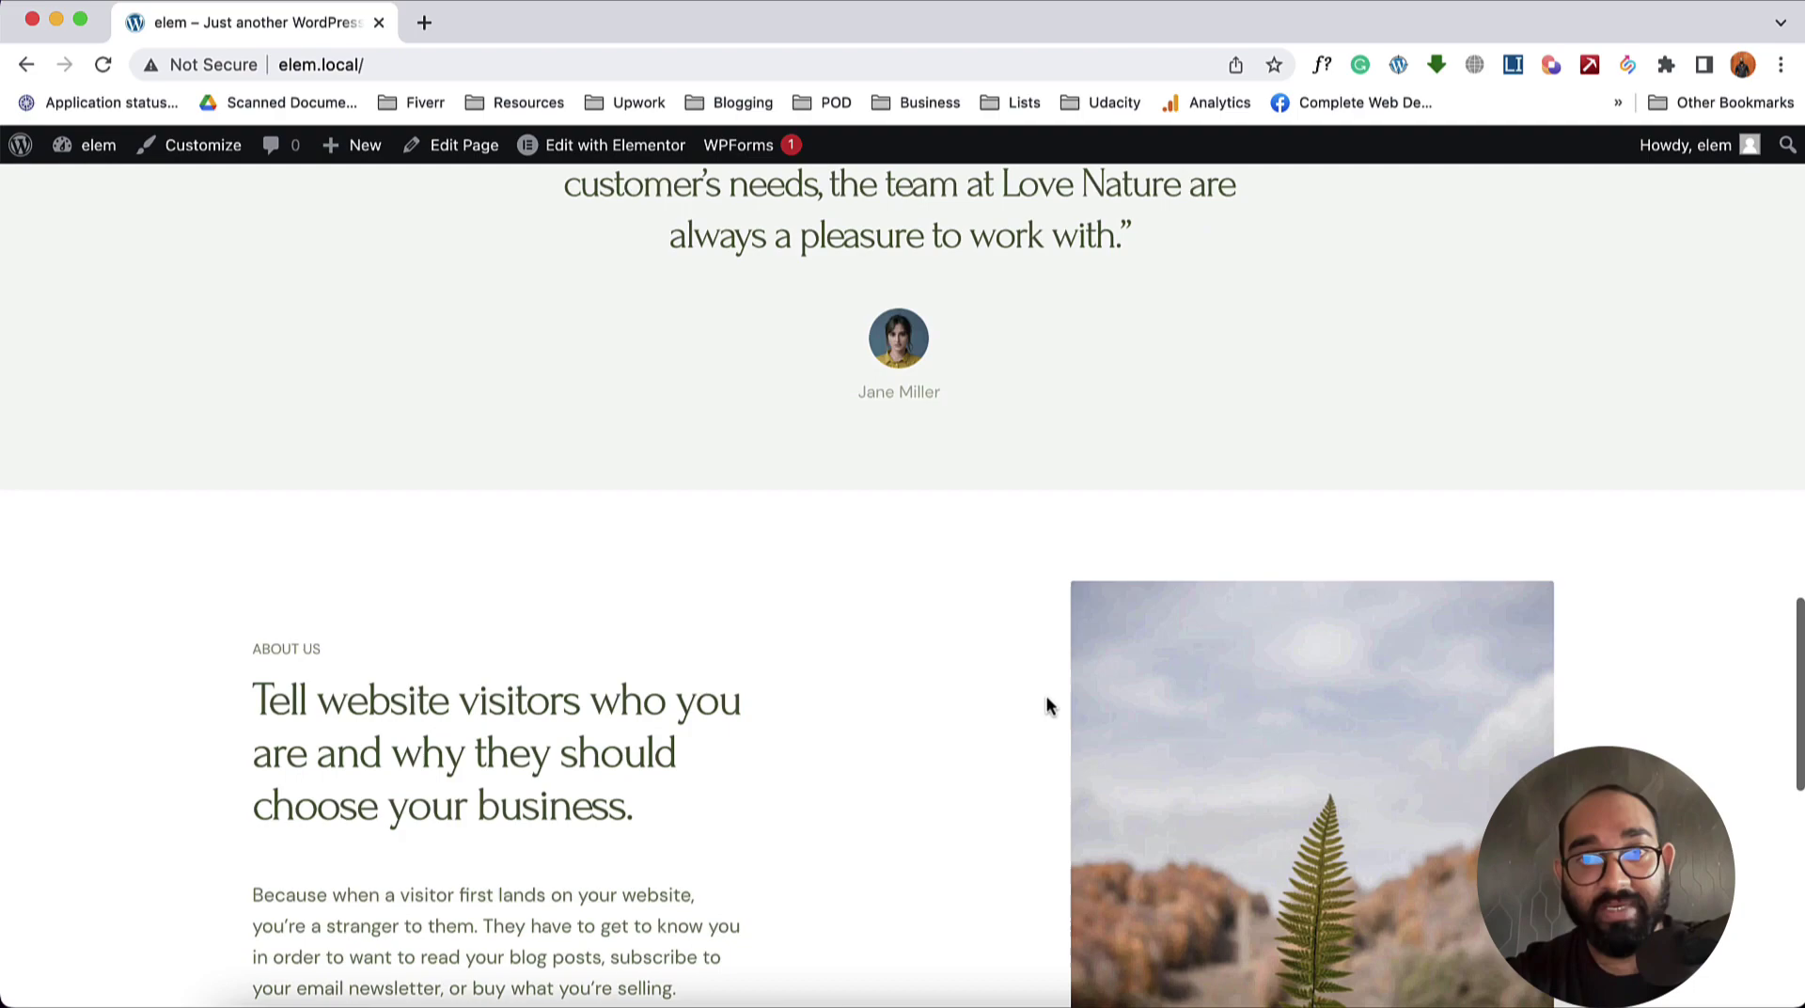
scroll(1046, 697, "down", 8)
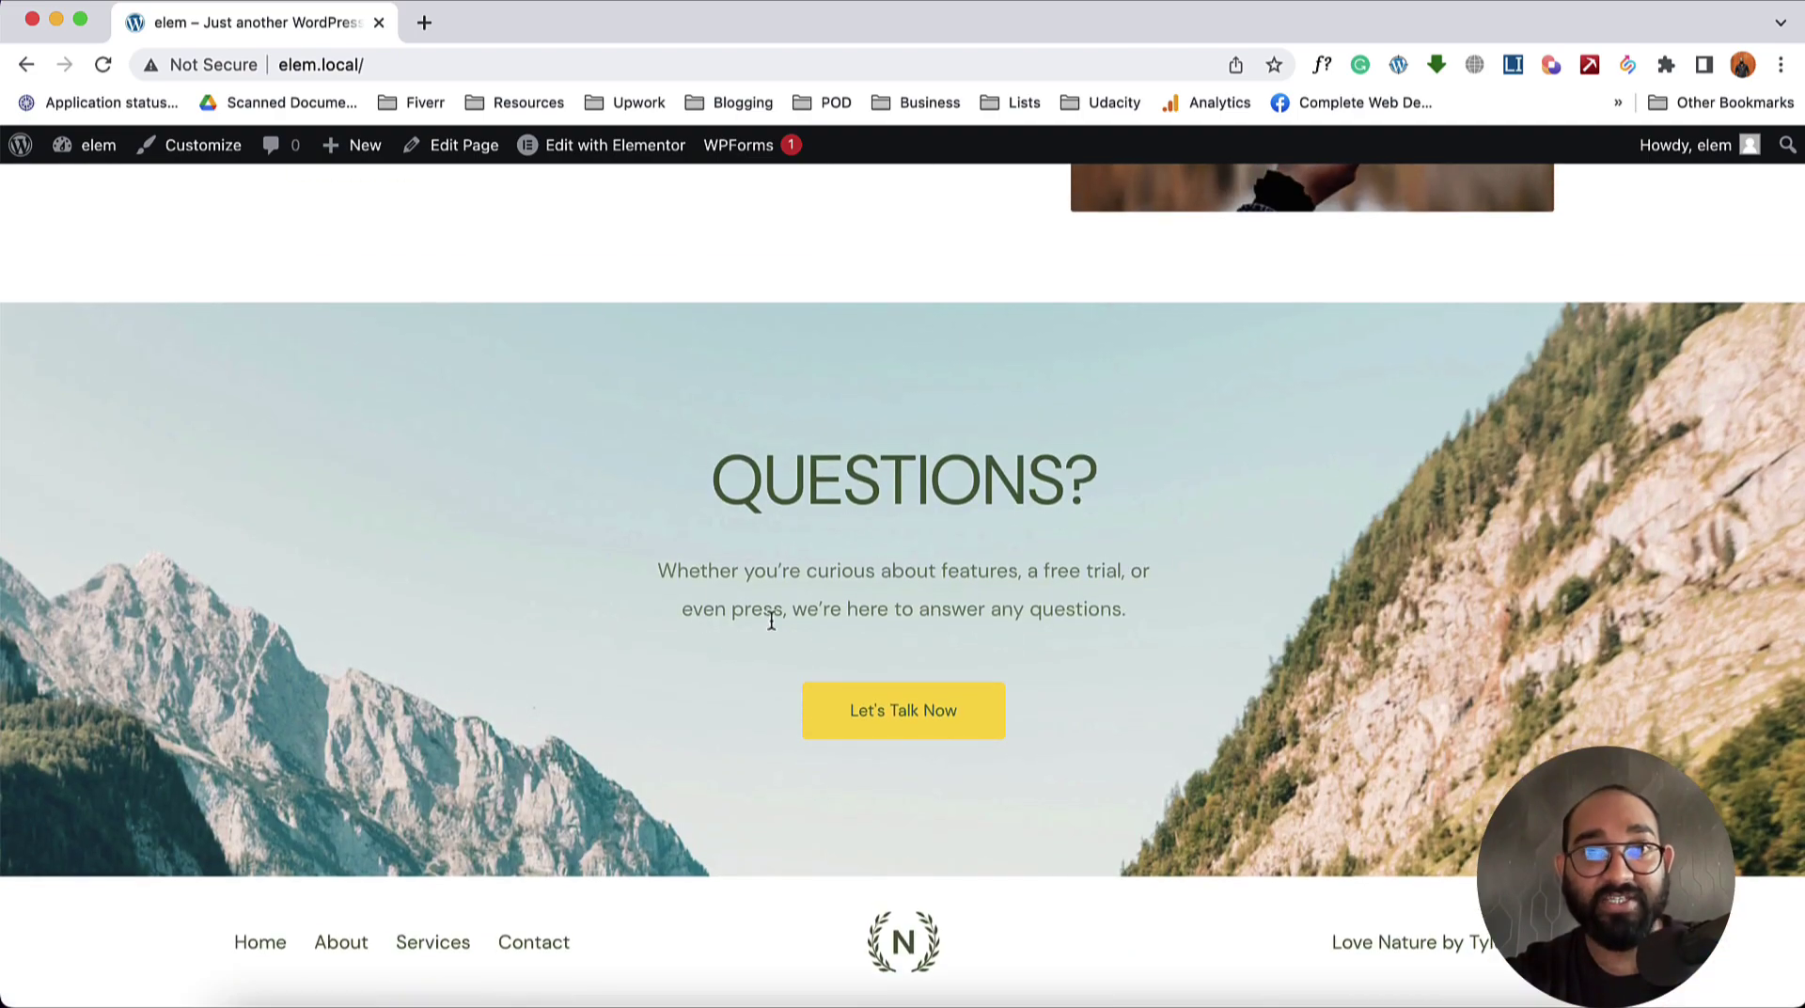
scroll(770, 617, "up", 20)
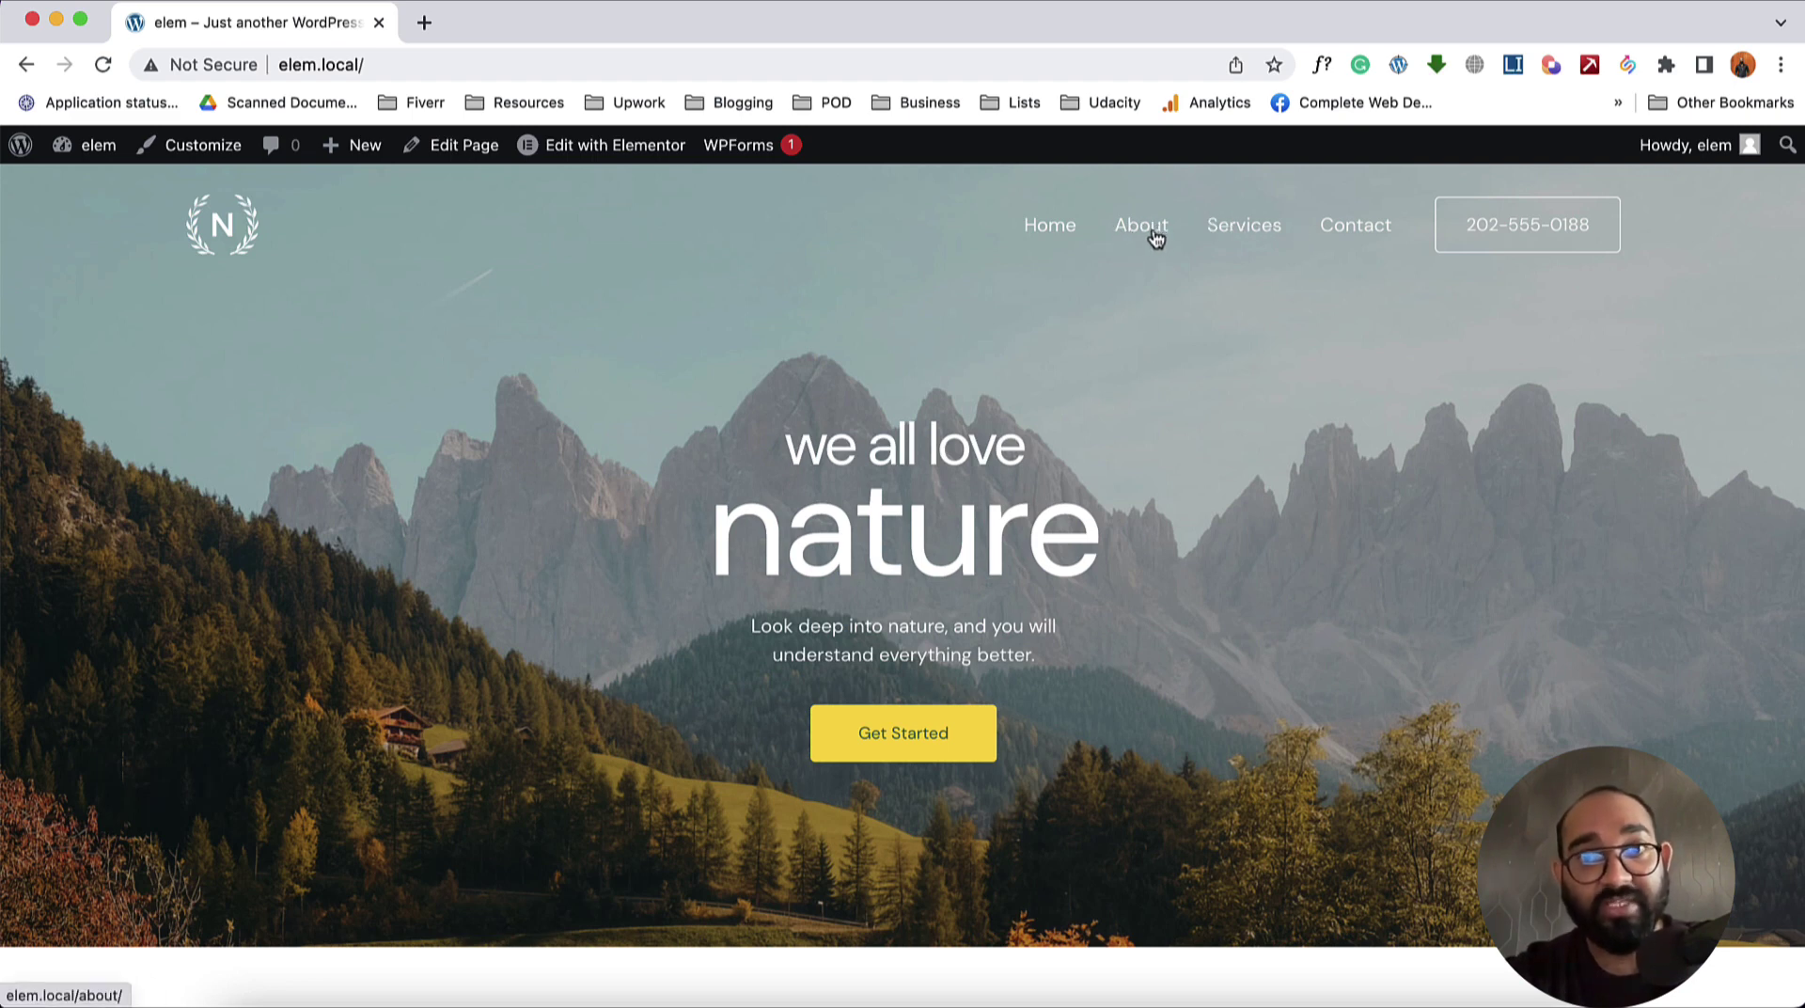
scroll(1147, 350, "down", 15)
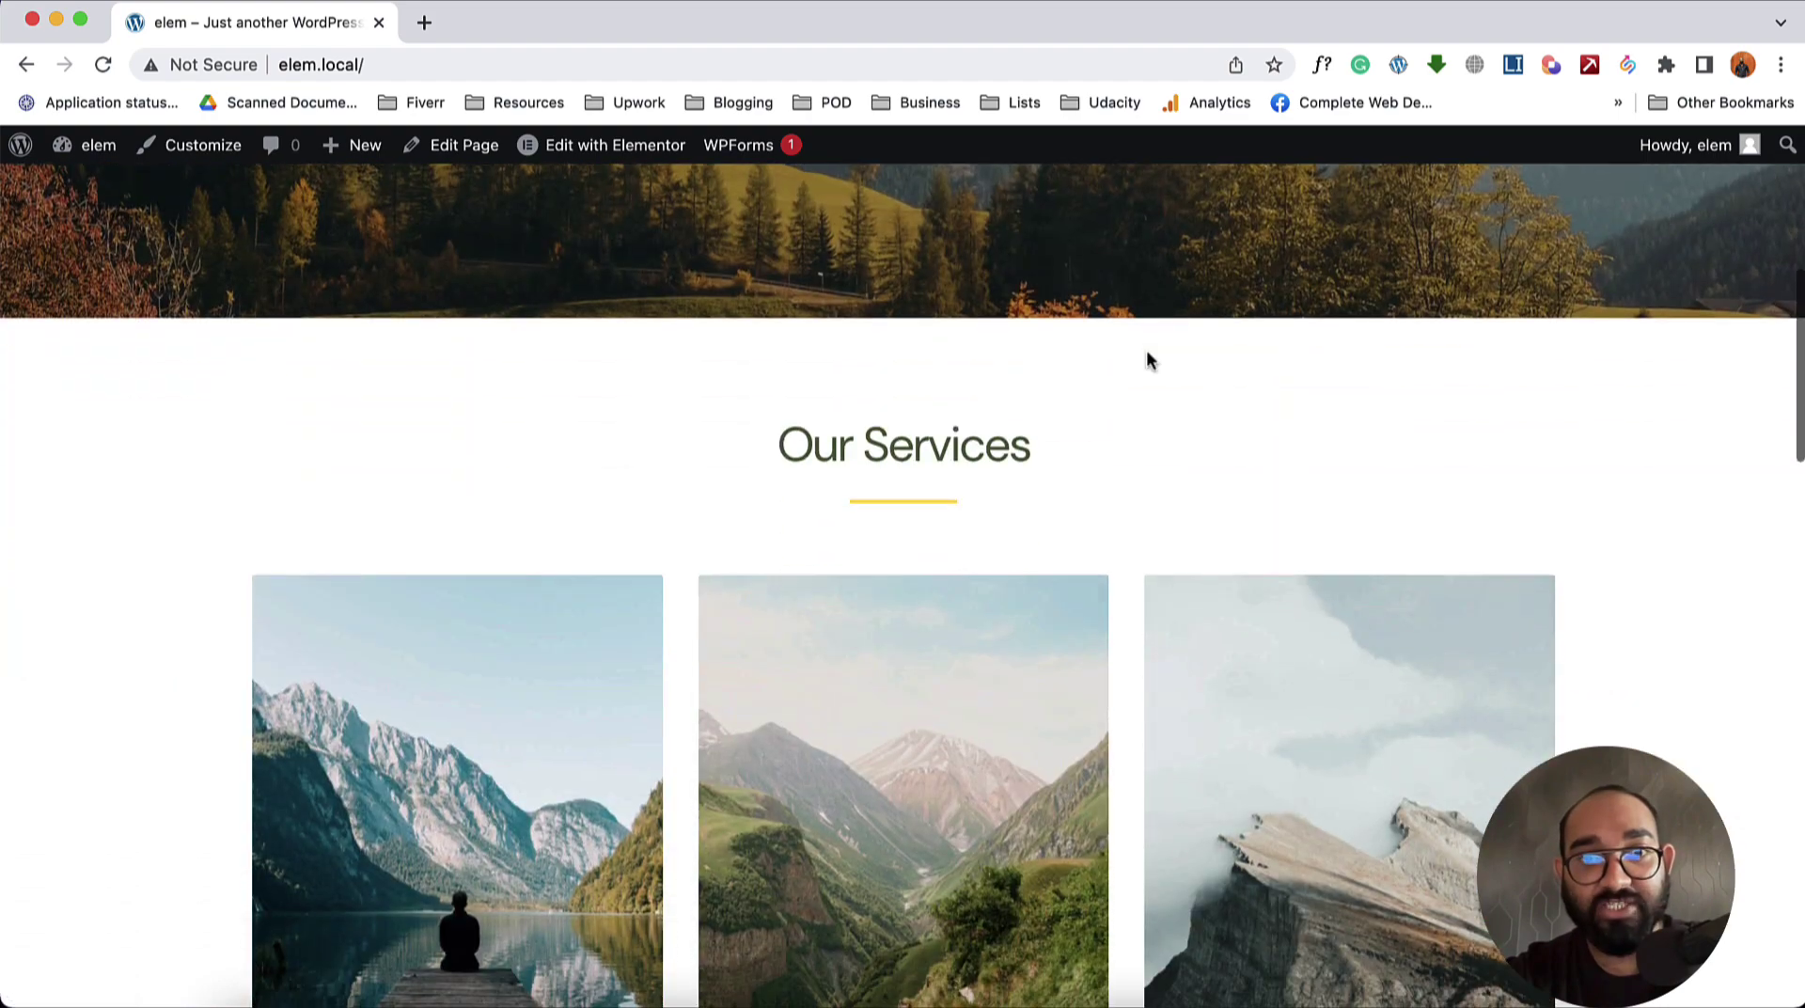
scroll(1128, 365, "down", 7)
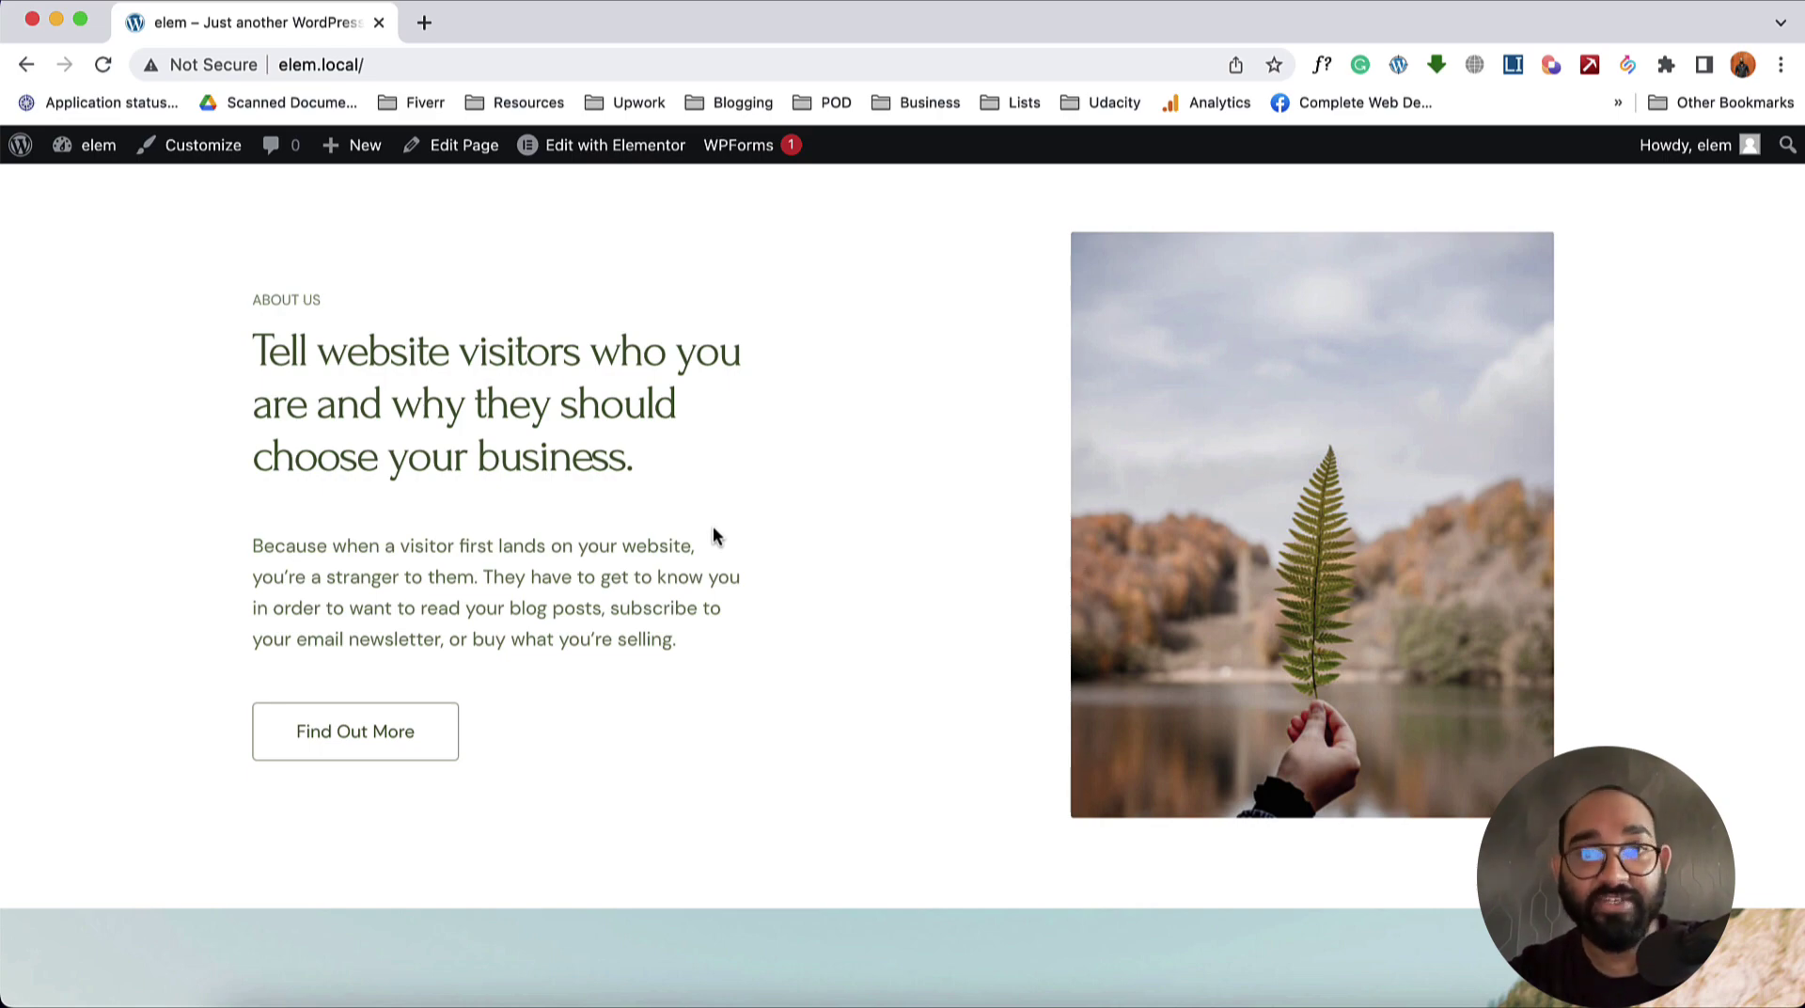
scroll(713, 535, "up", 20)
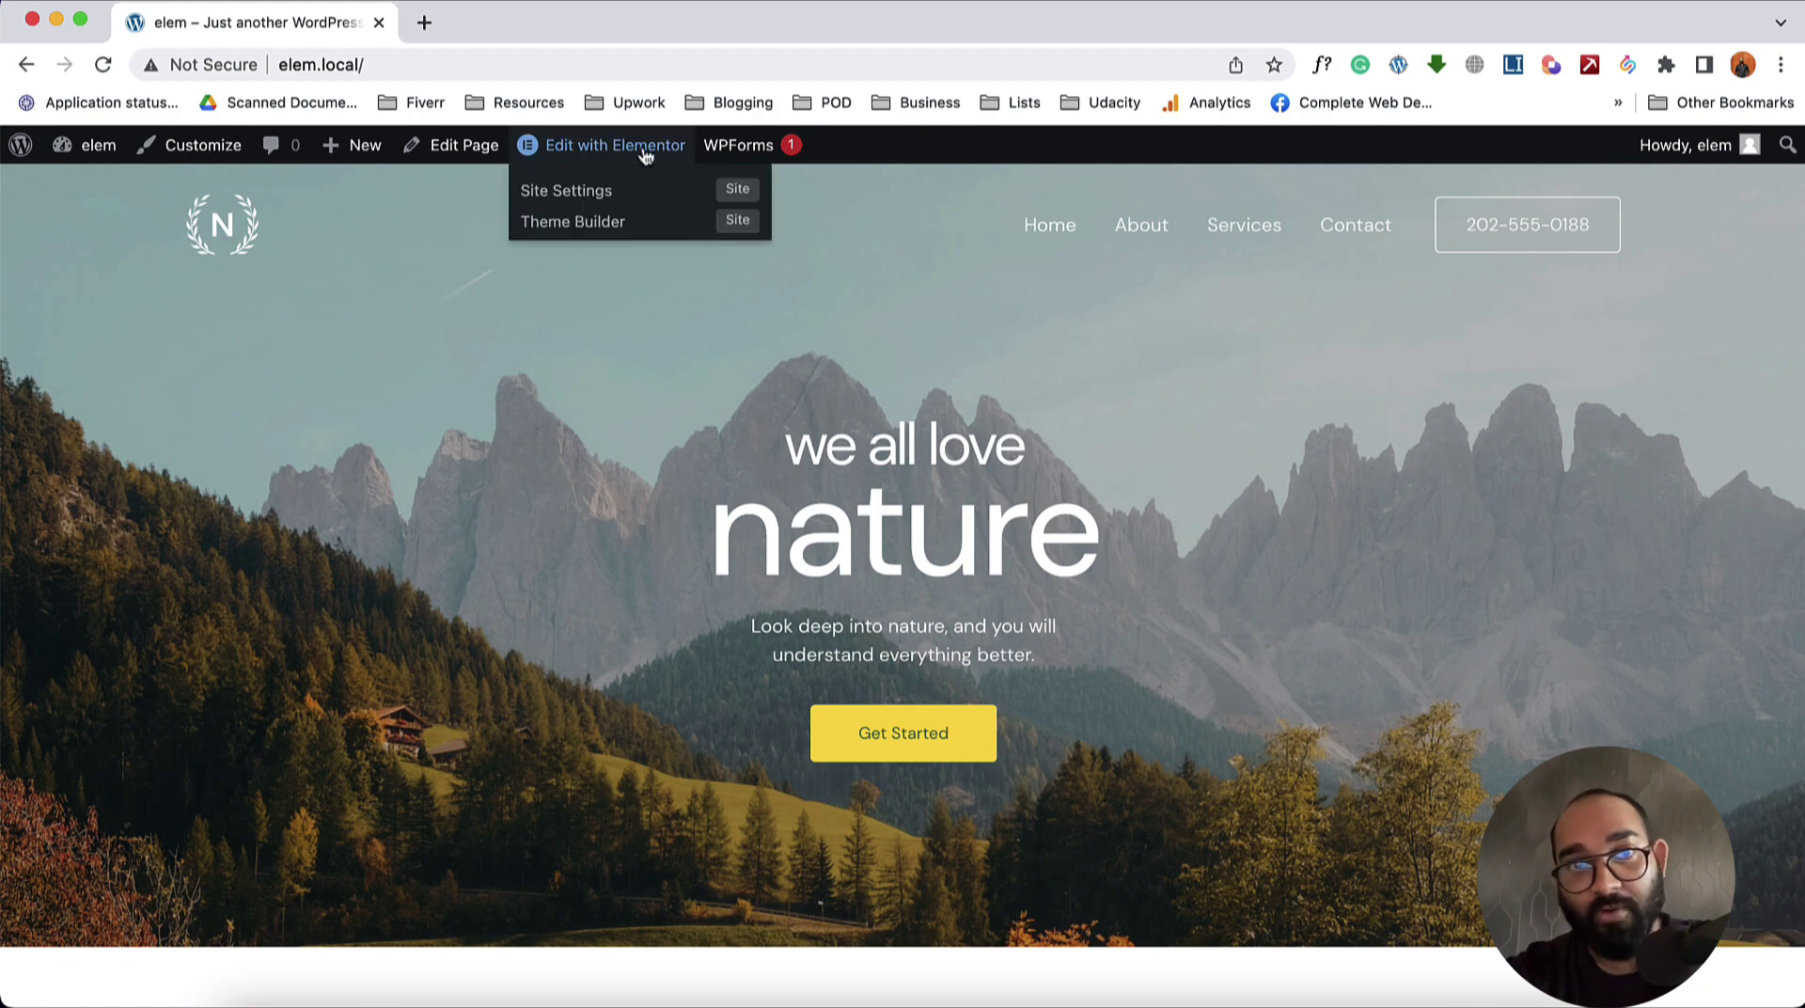
- Open the home page in the Elementor editor and scroll to QUESTIONS
left_click(637, 157)
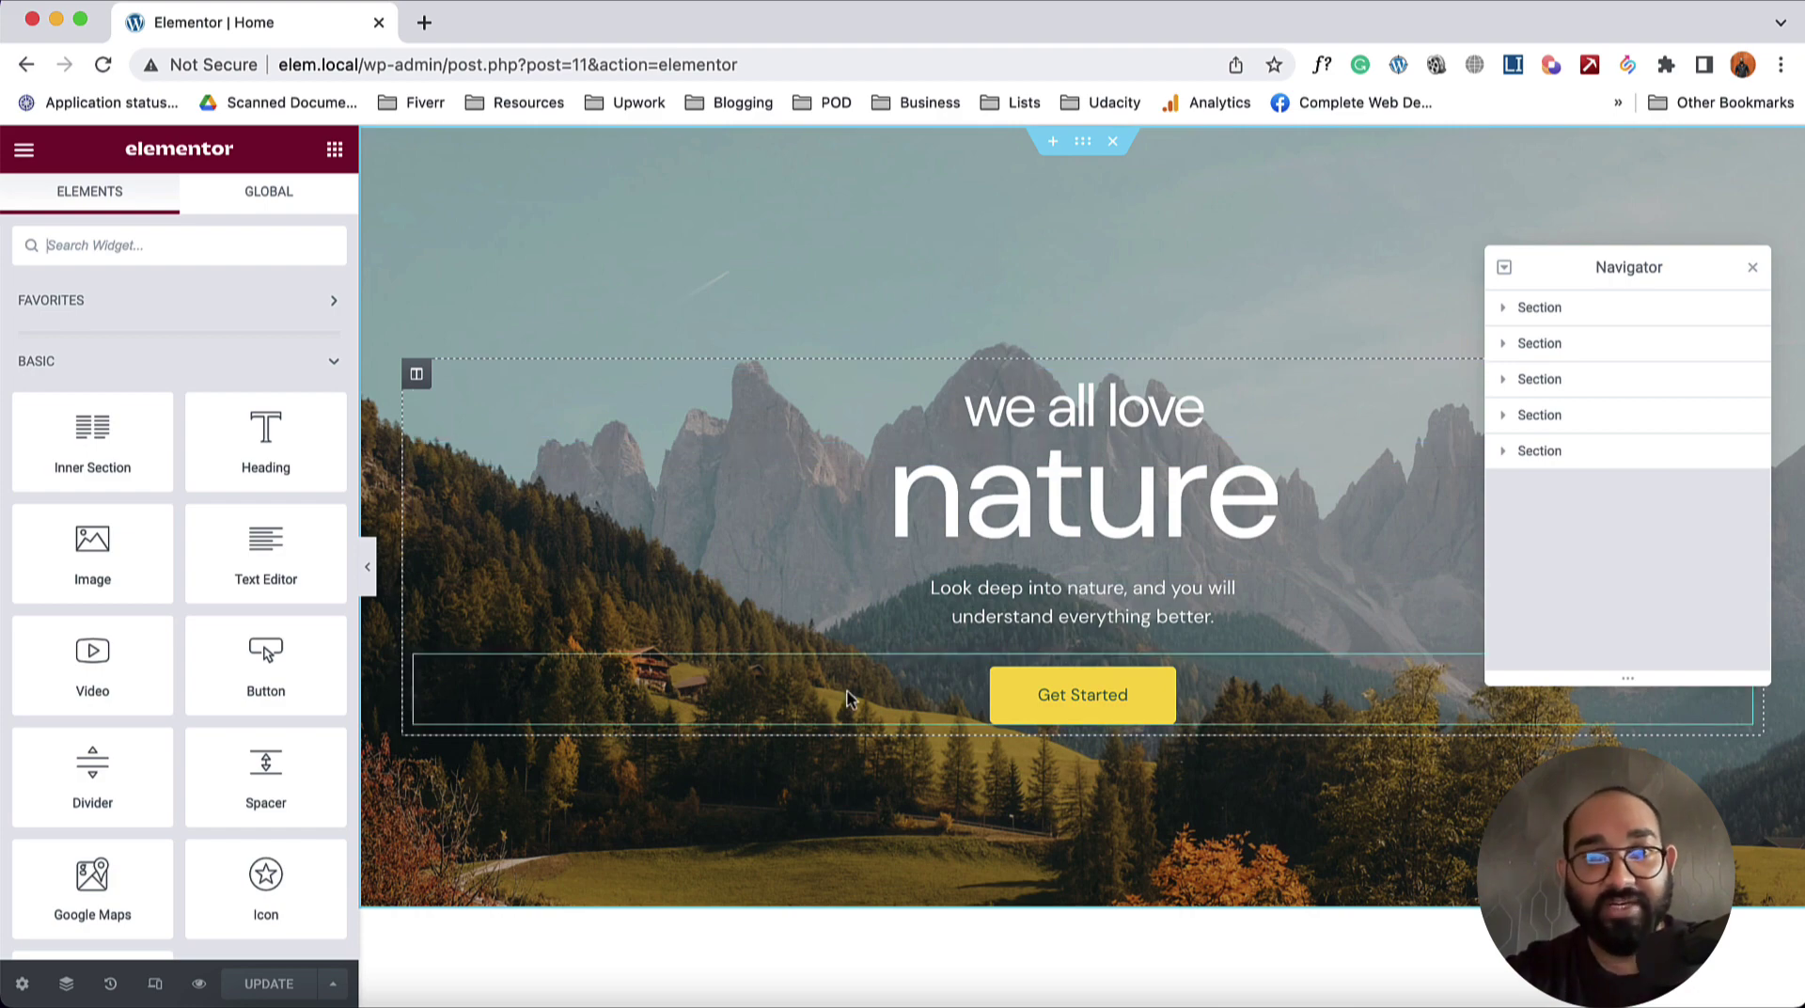
scroll(848, 693, "down", 15)
scroll(846, 691, "down", 12)
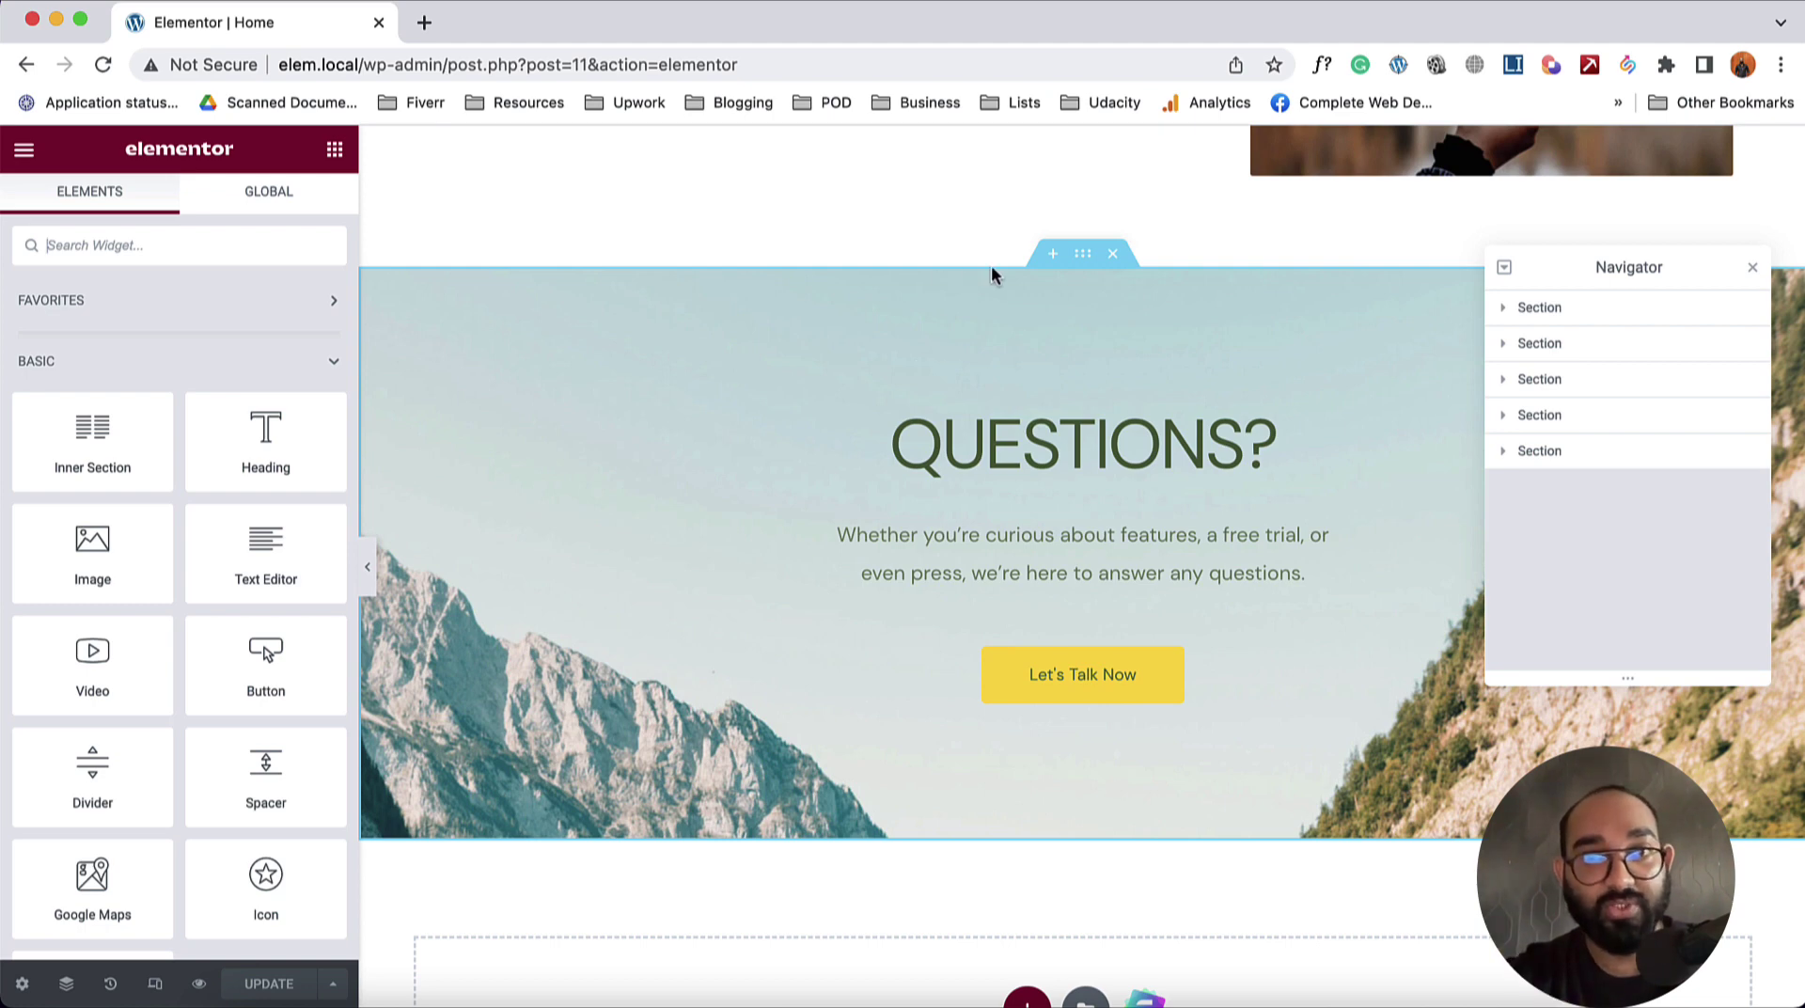
- Set the QUESTIONS section's Advanced CSS ID to start-now and select the ID text
left_click(1083, 255)
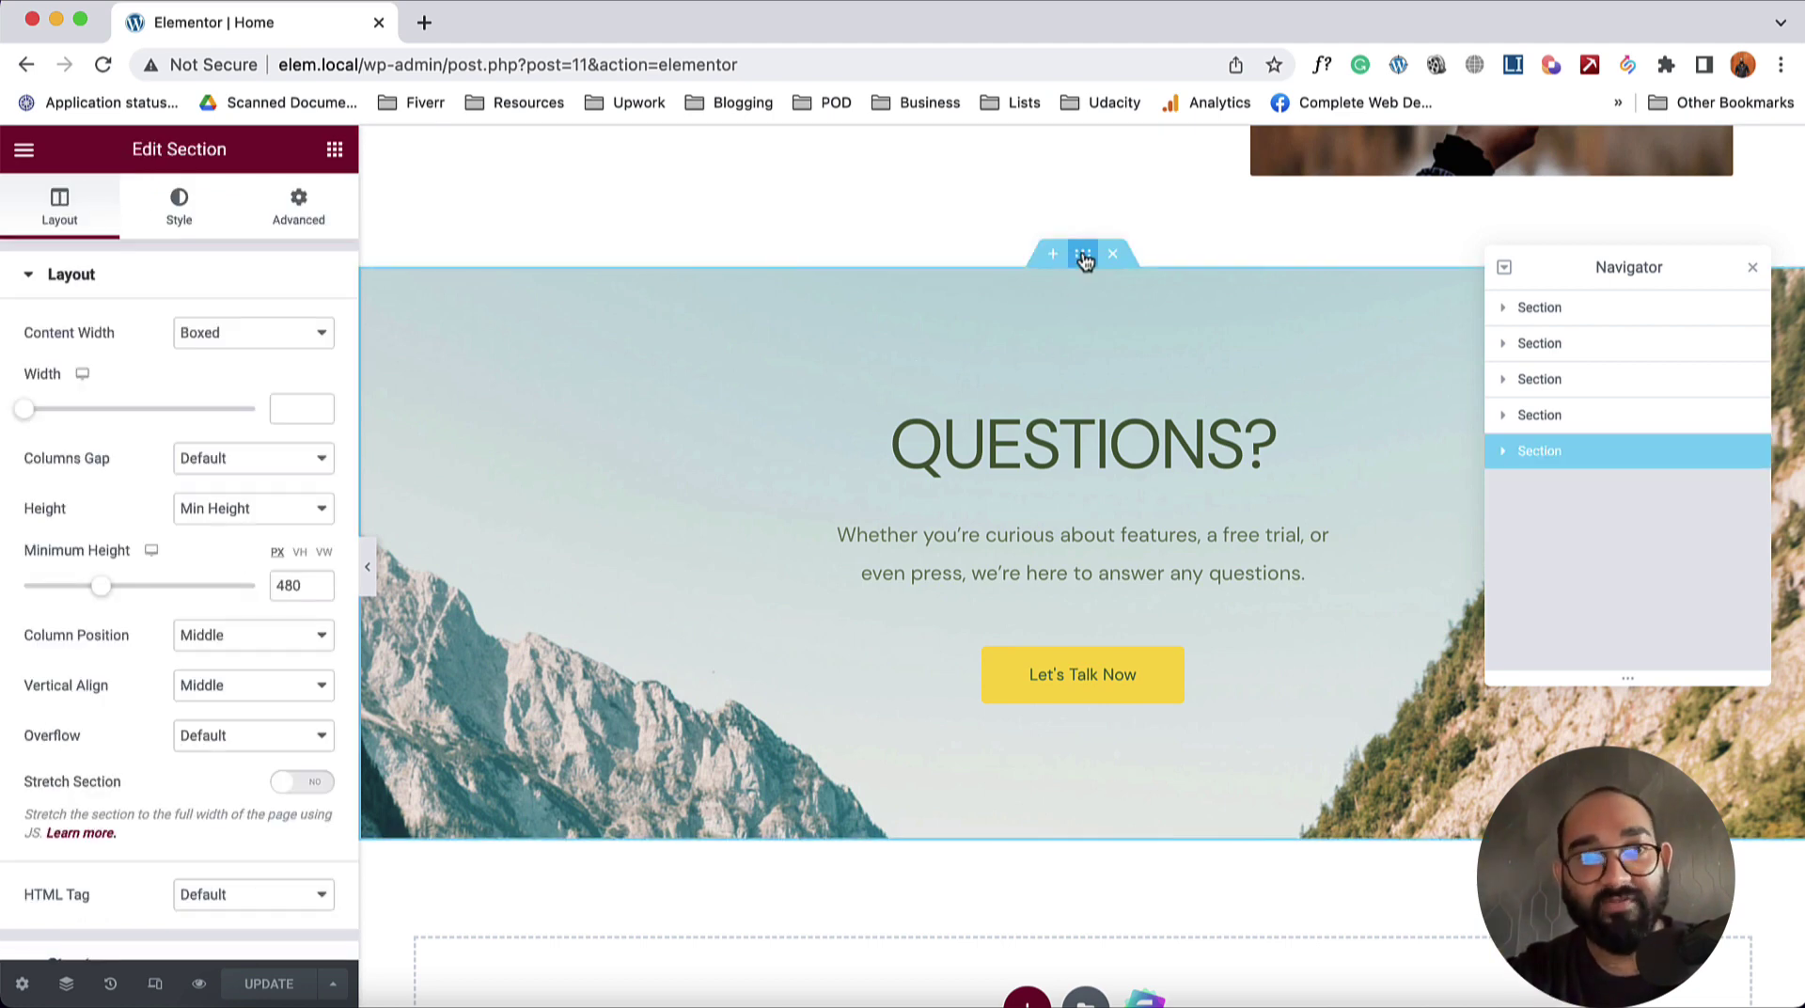
left_click(281, 225)
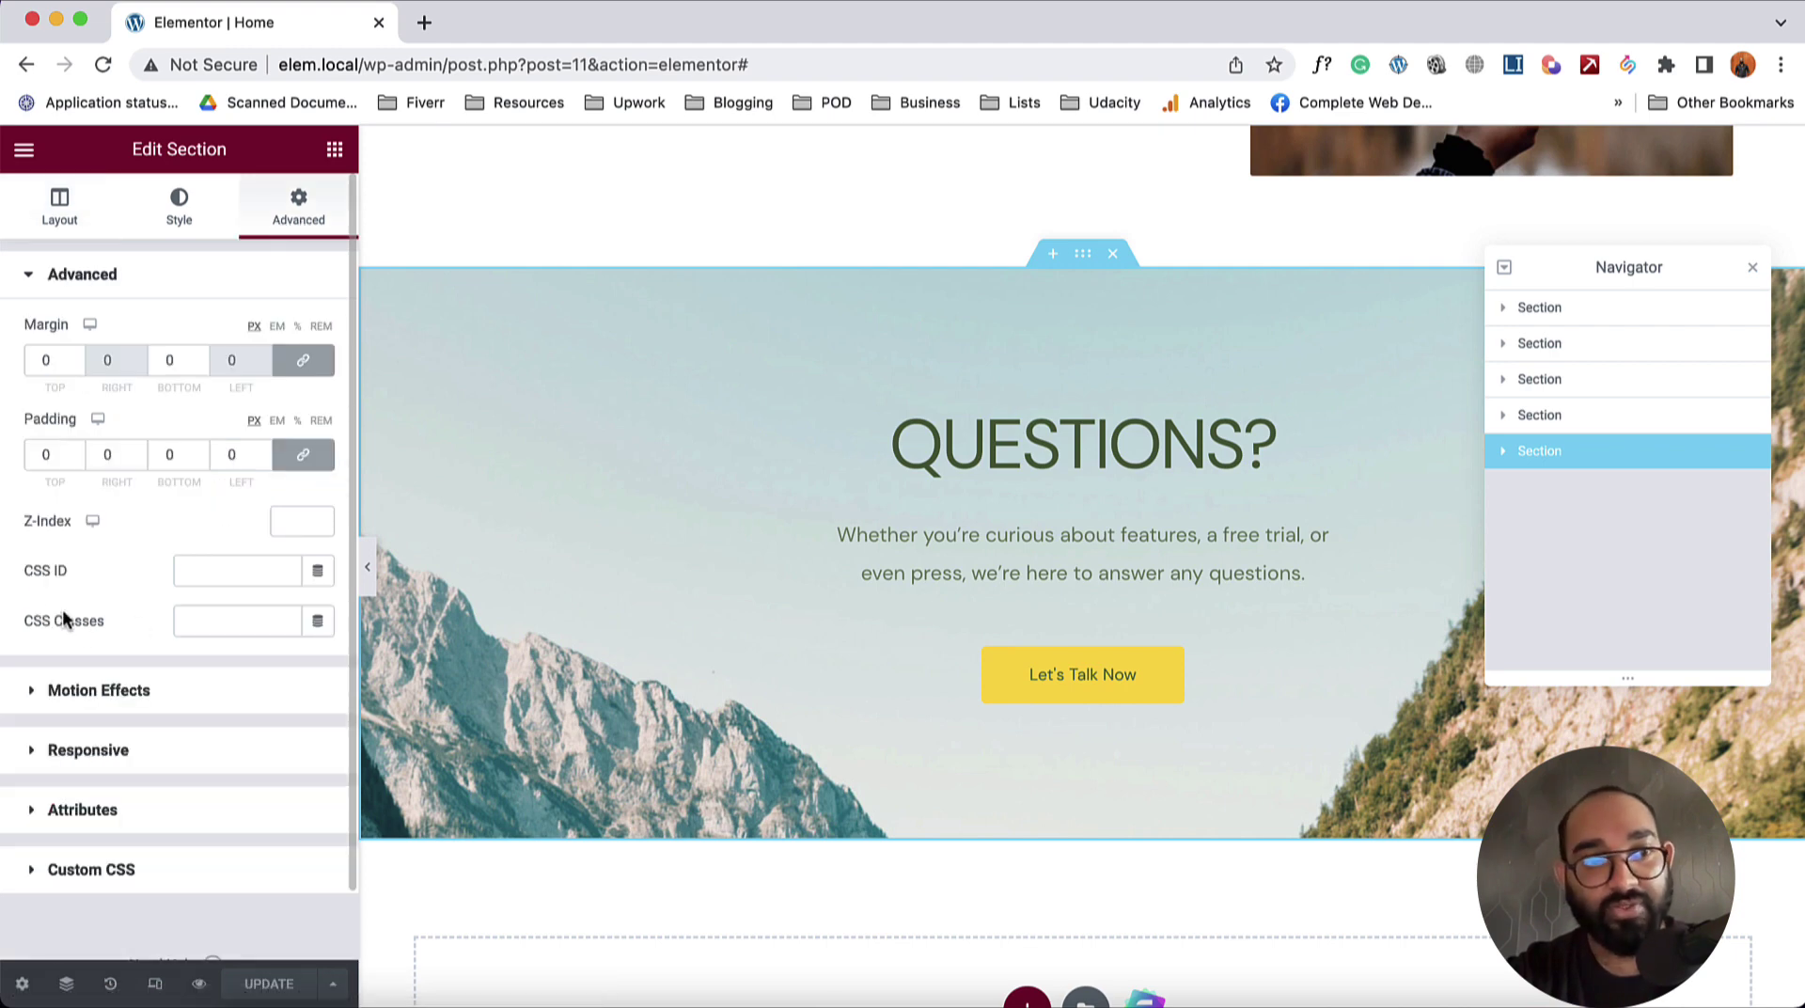
left_click(201, 565)
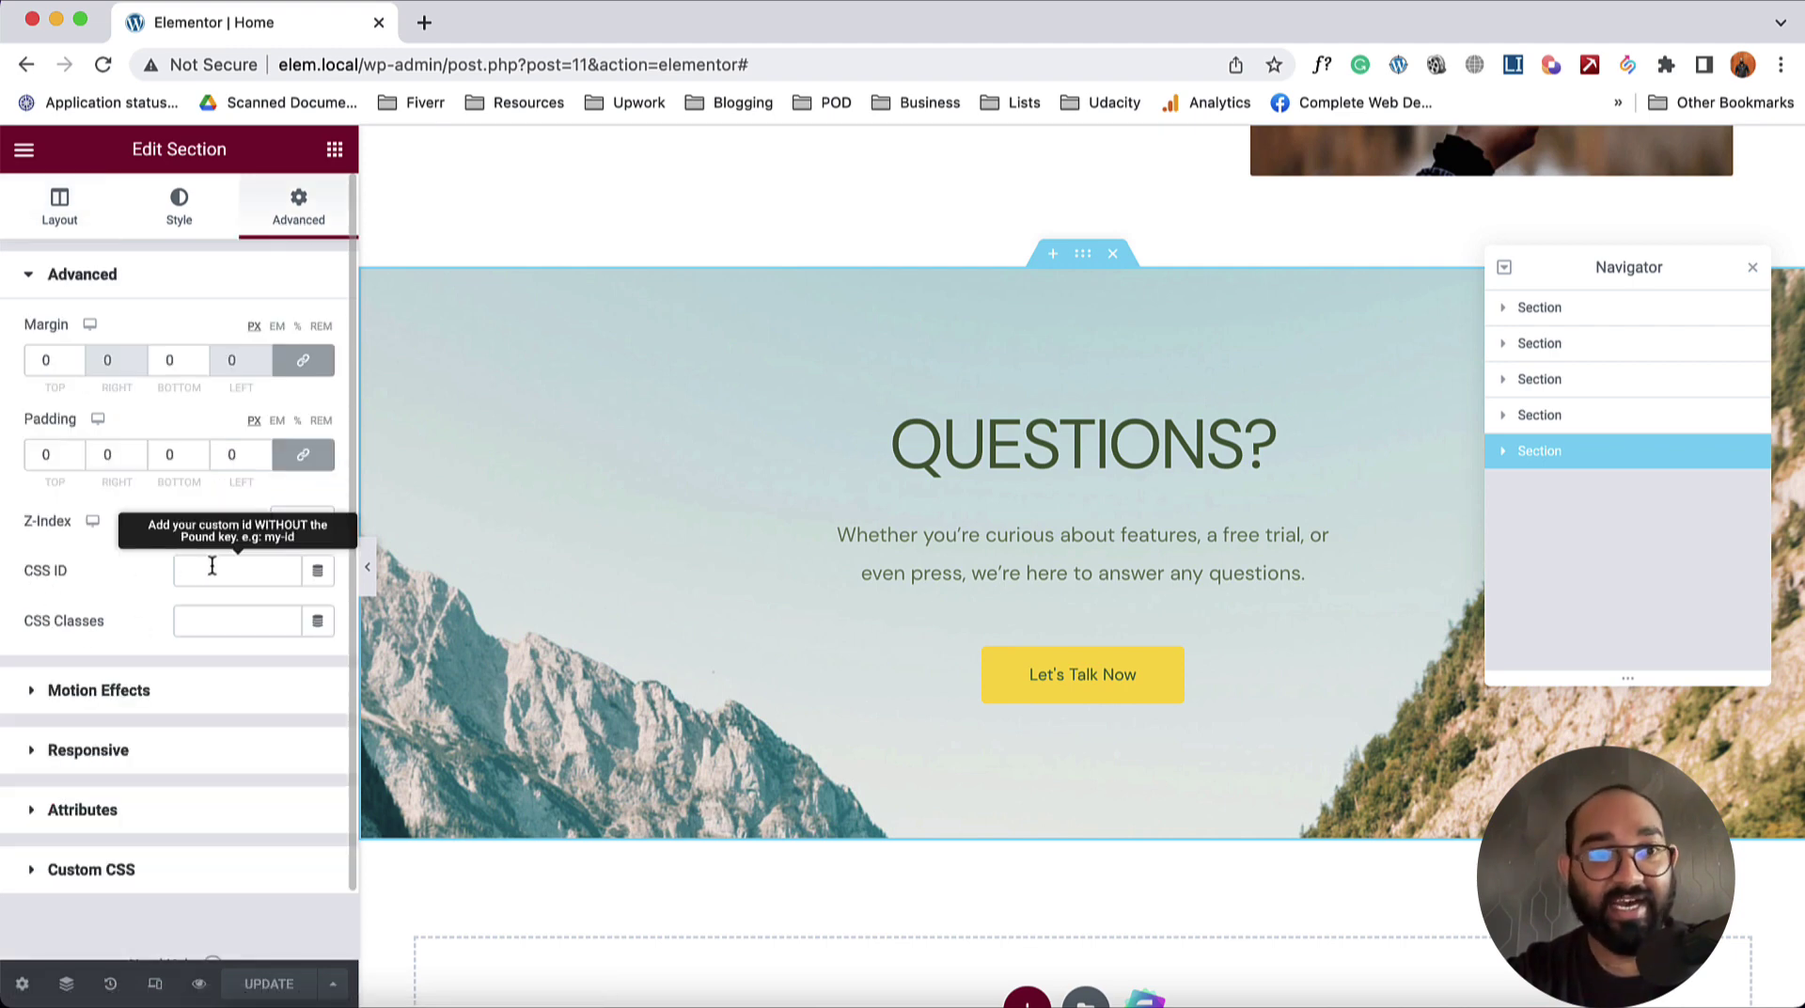
left_click(262, 573)
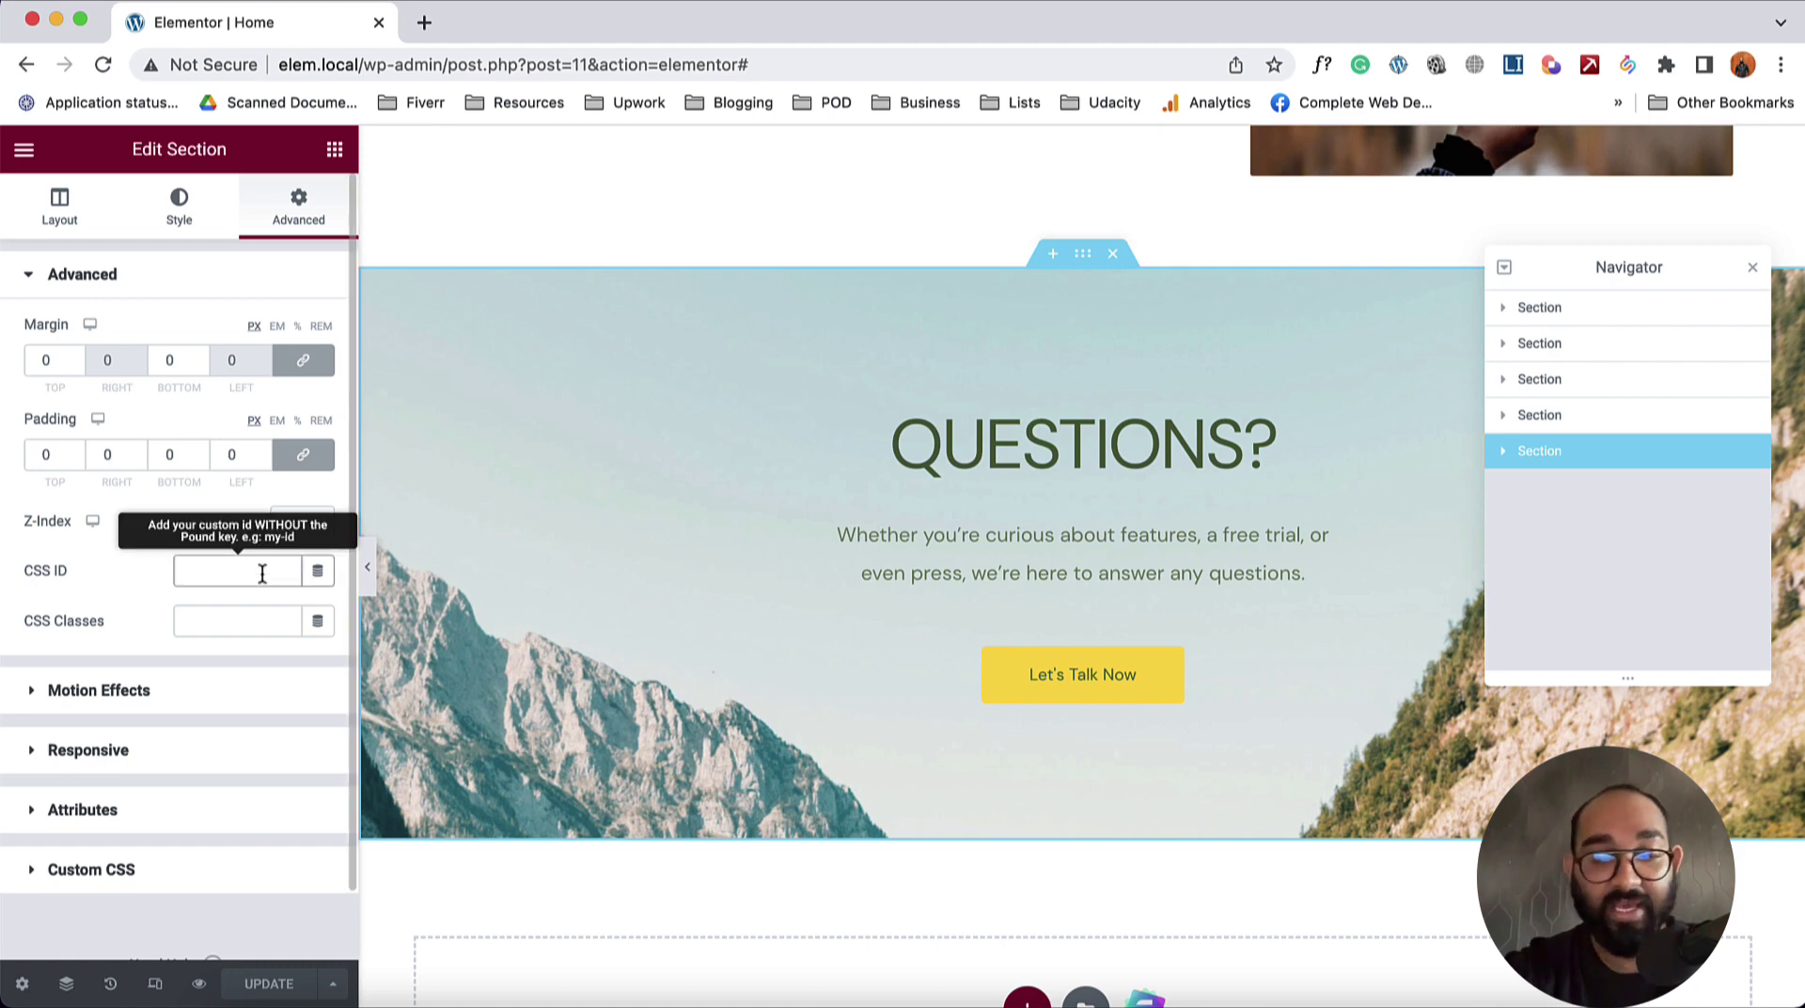
type("start-now")
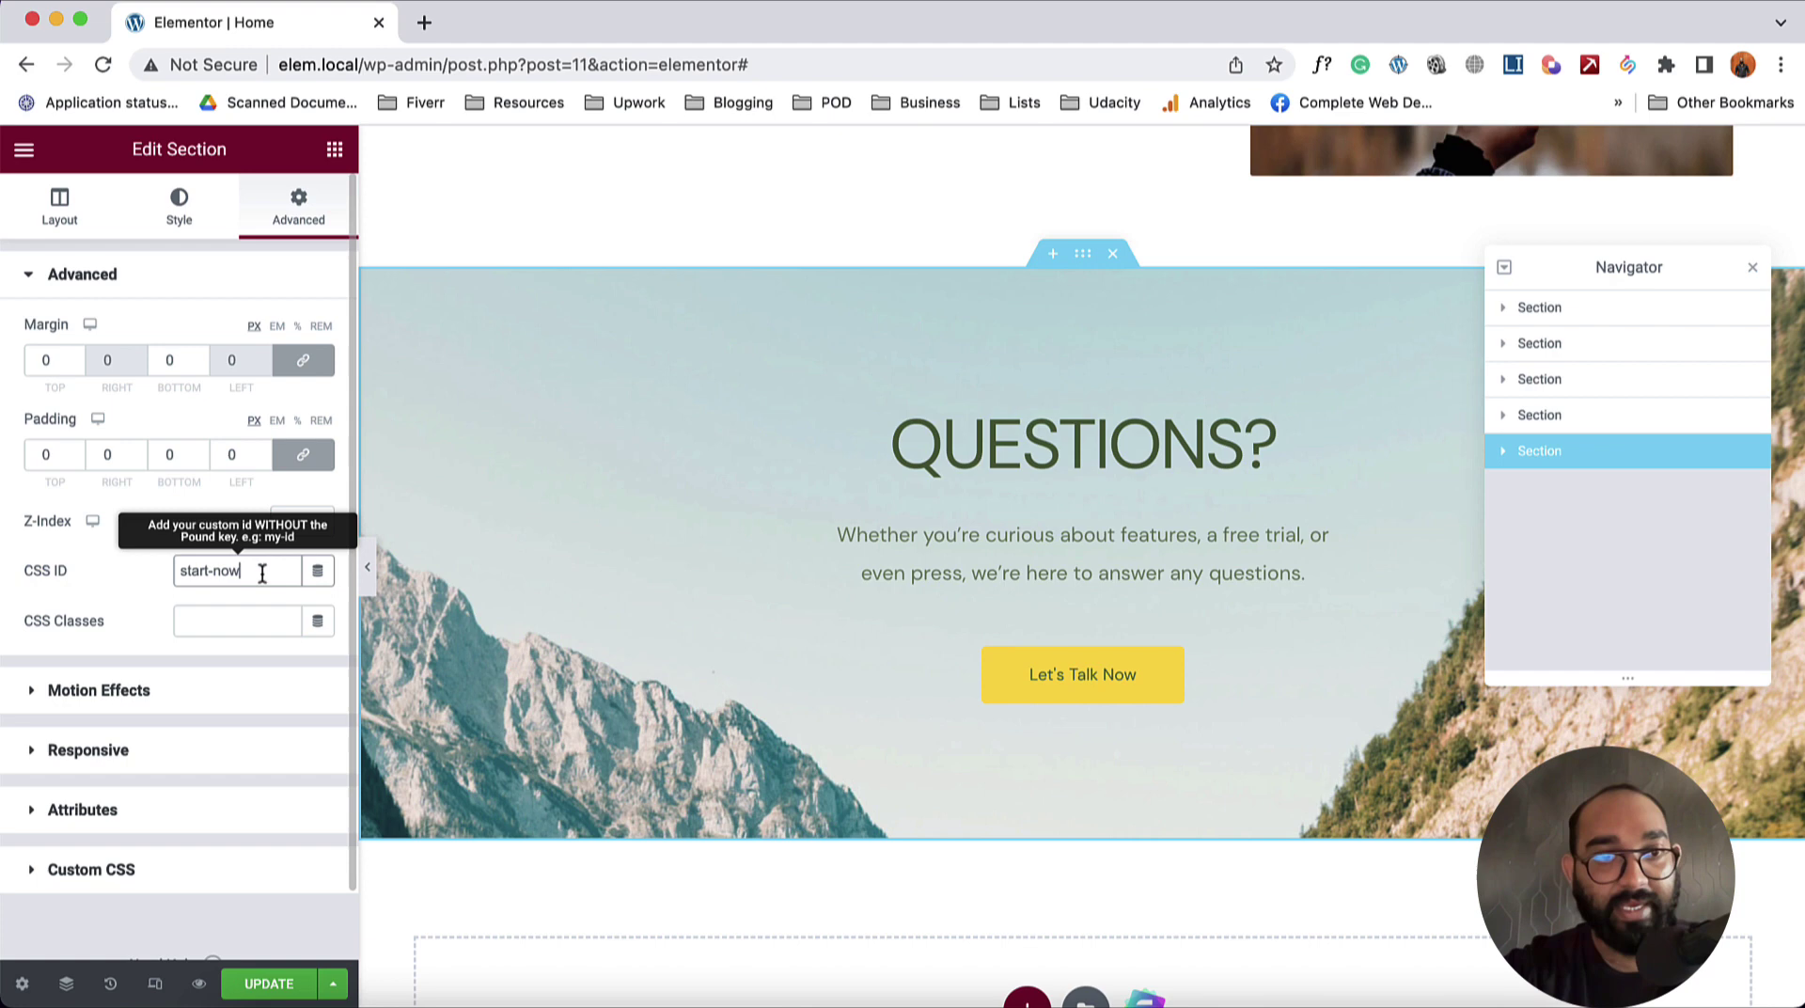
left_click_drag(182, 573, 236, 573)
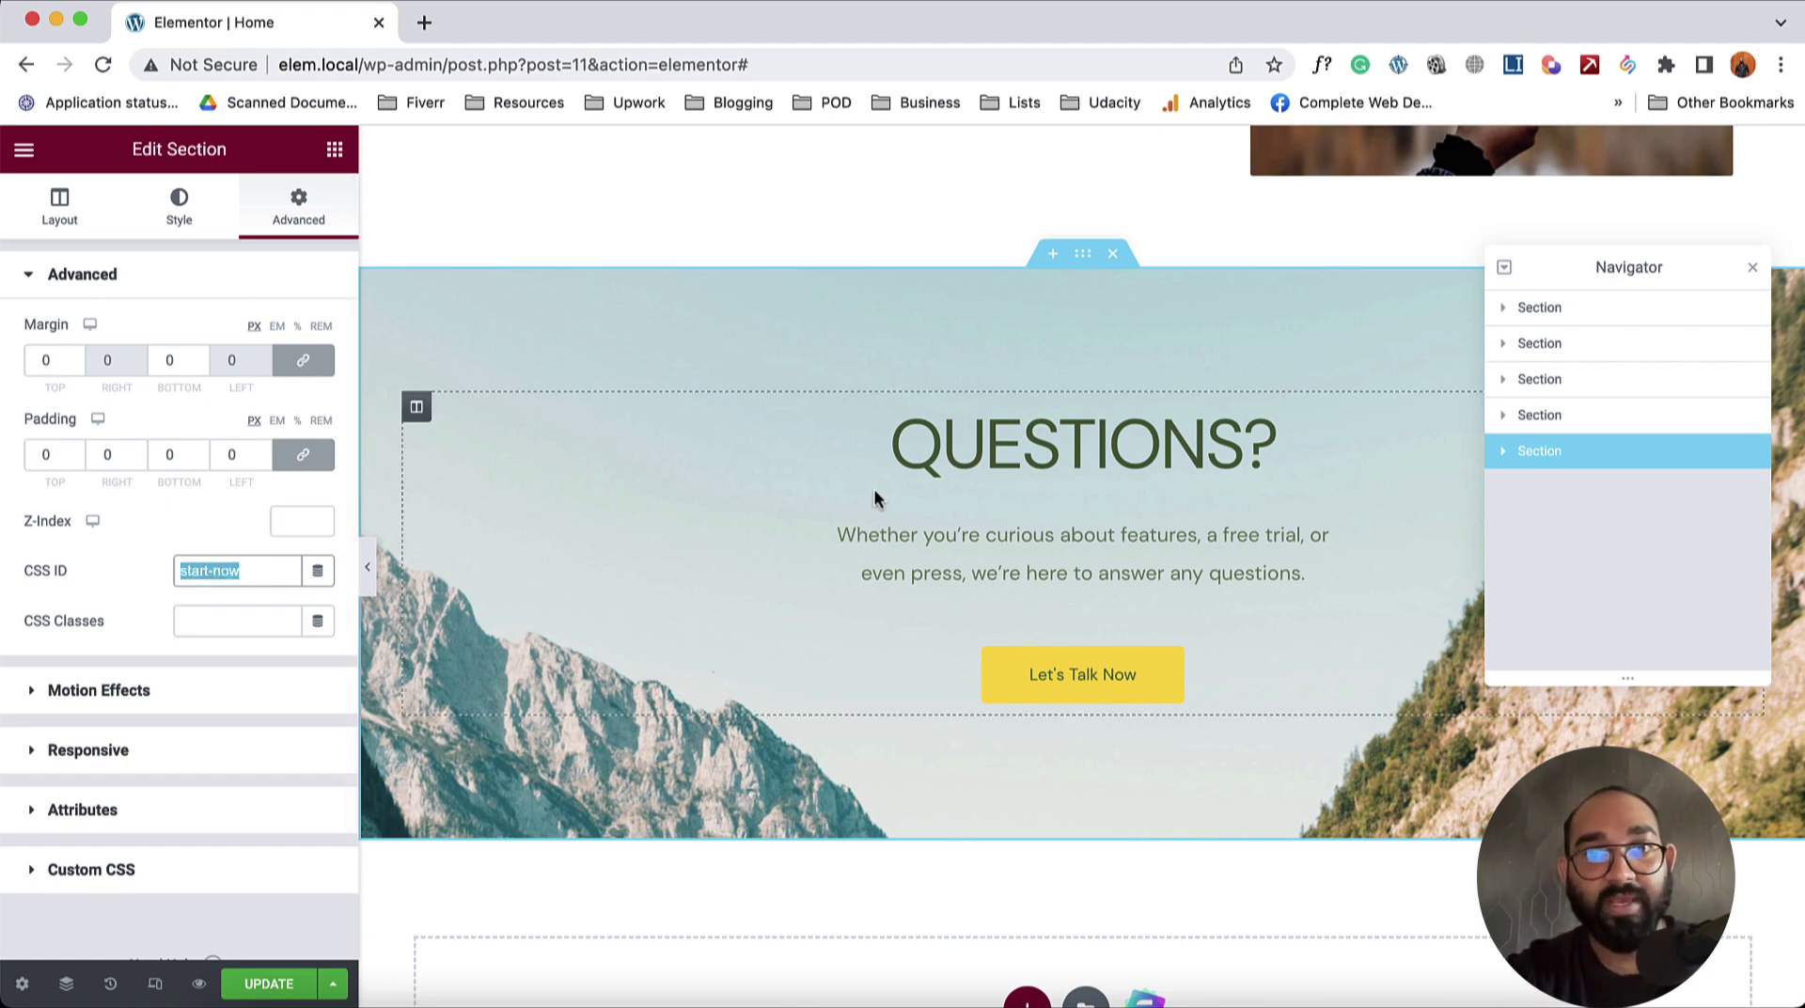
- Set the Get Started button's link to #start-now and update the page
scroll(917, 384, "up", 20)
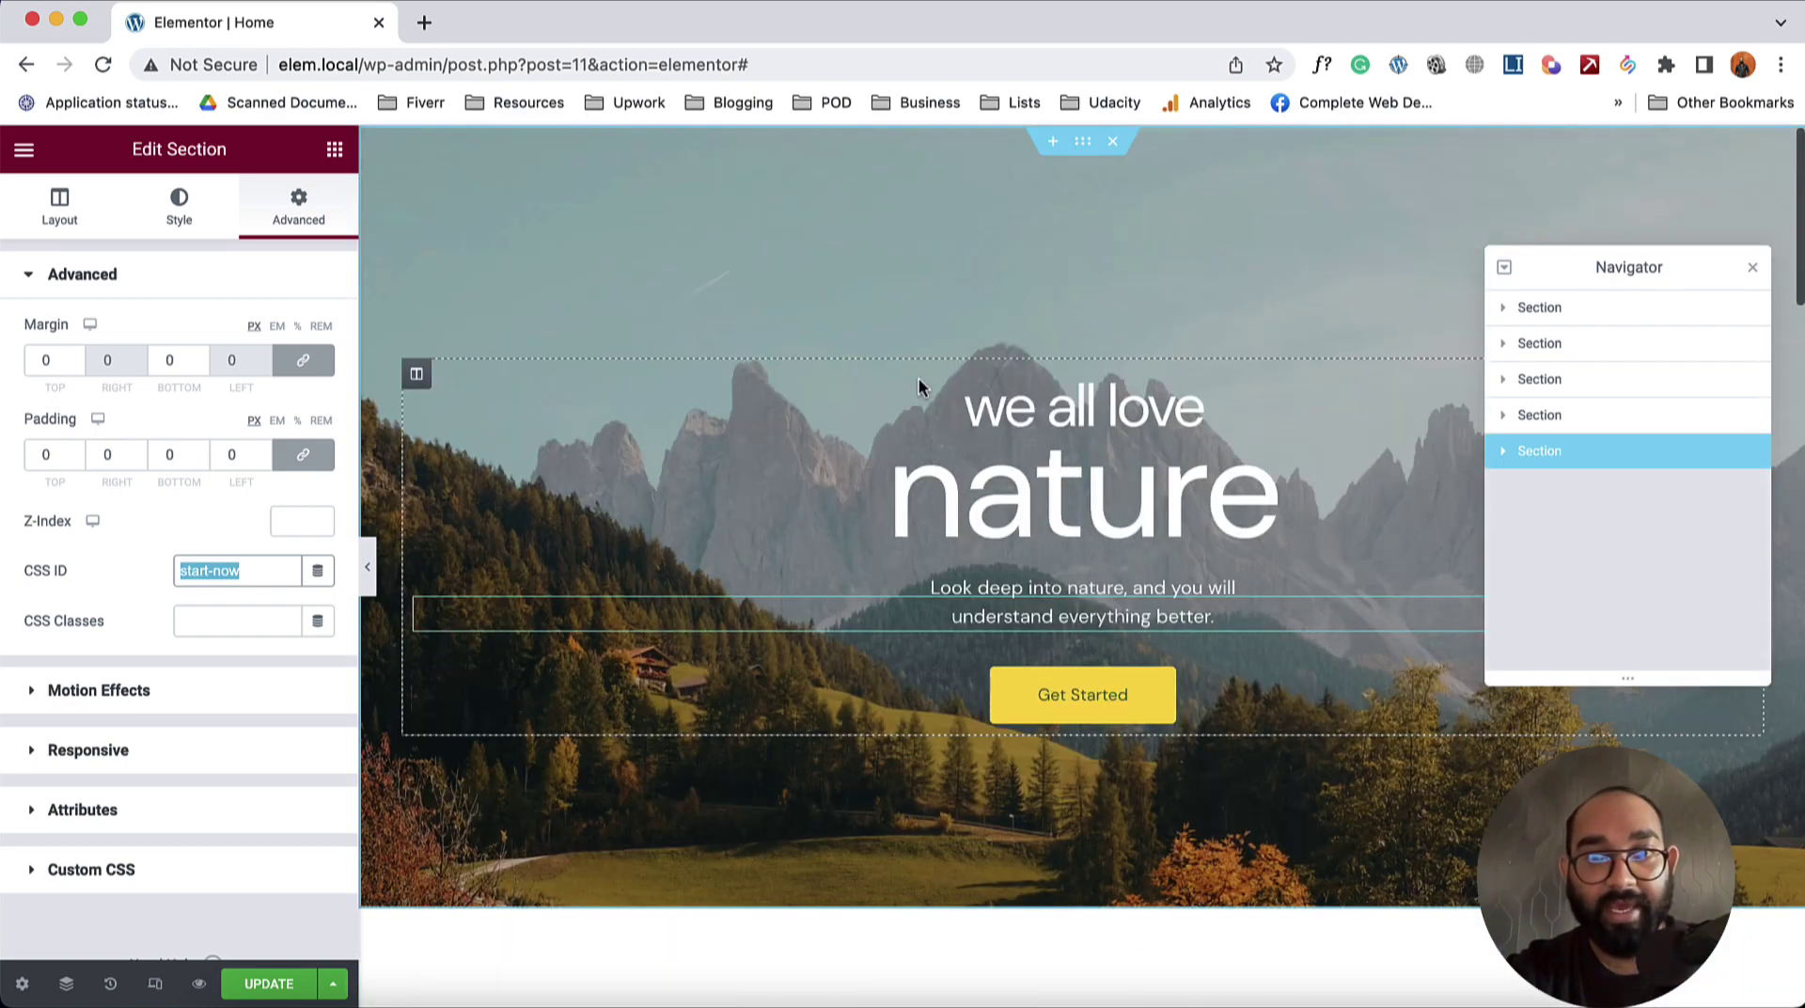
left_click(1109, 709)
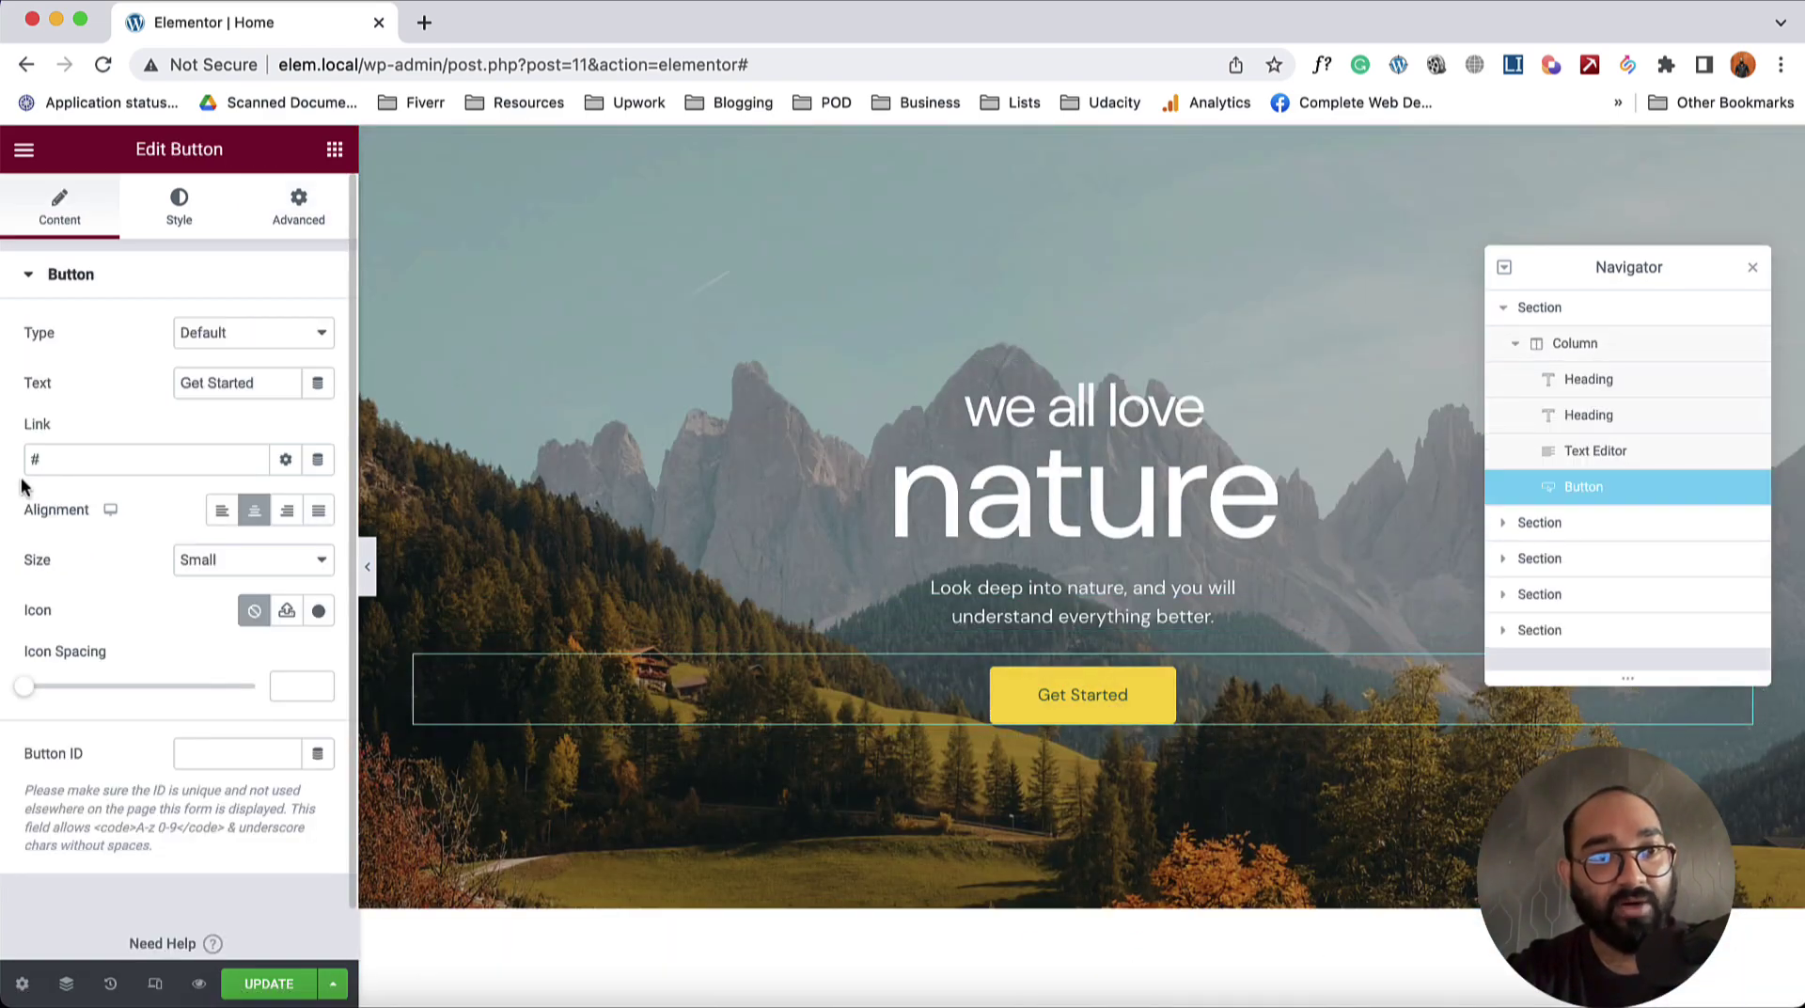
left_click(67, 458)
type("start-now")
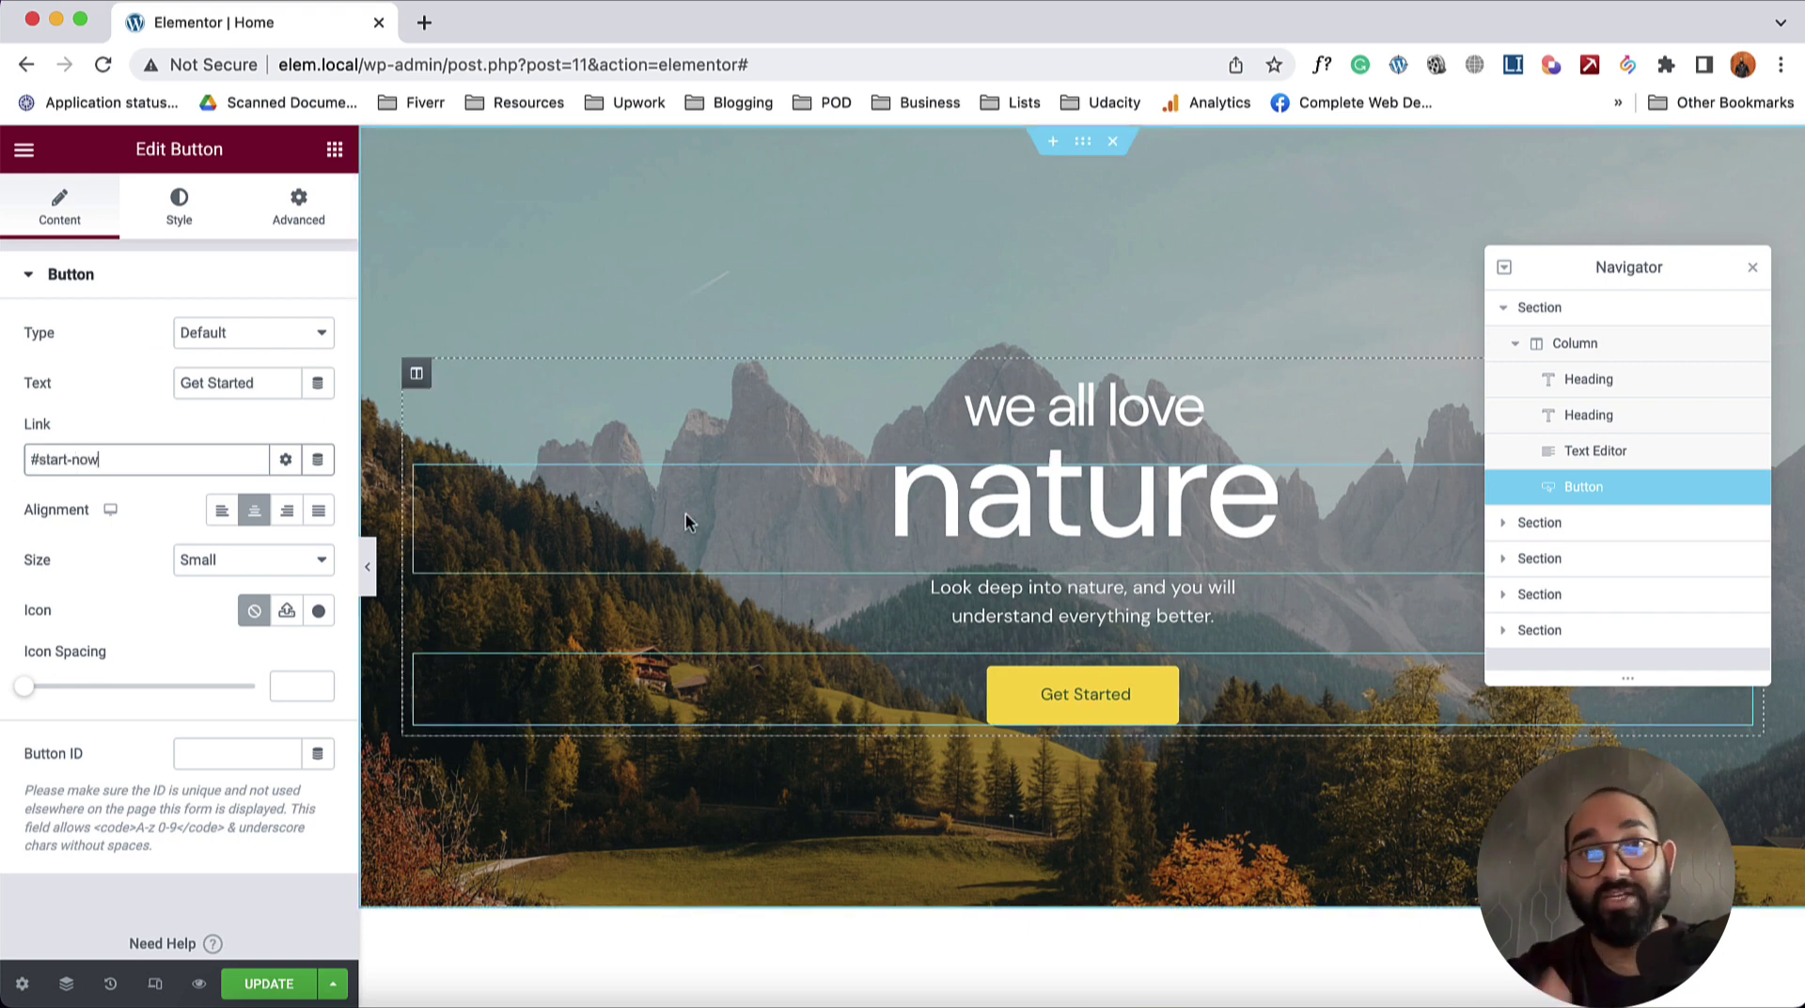
left_click(273, 983)
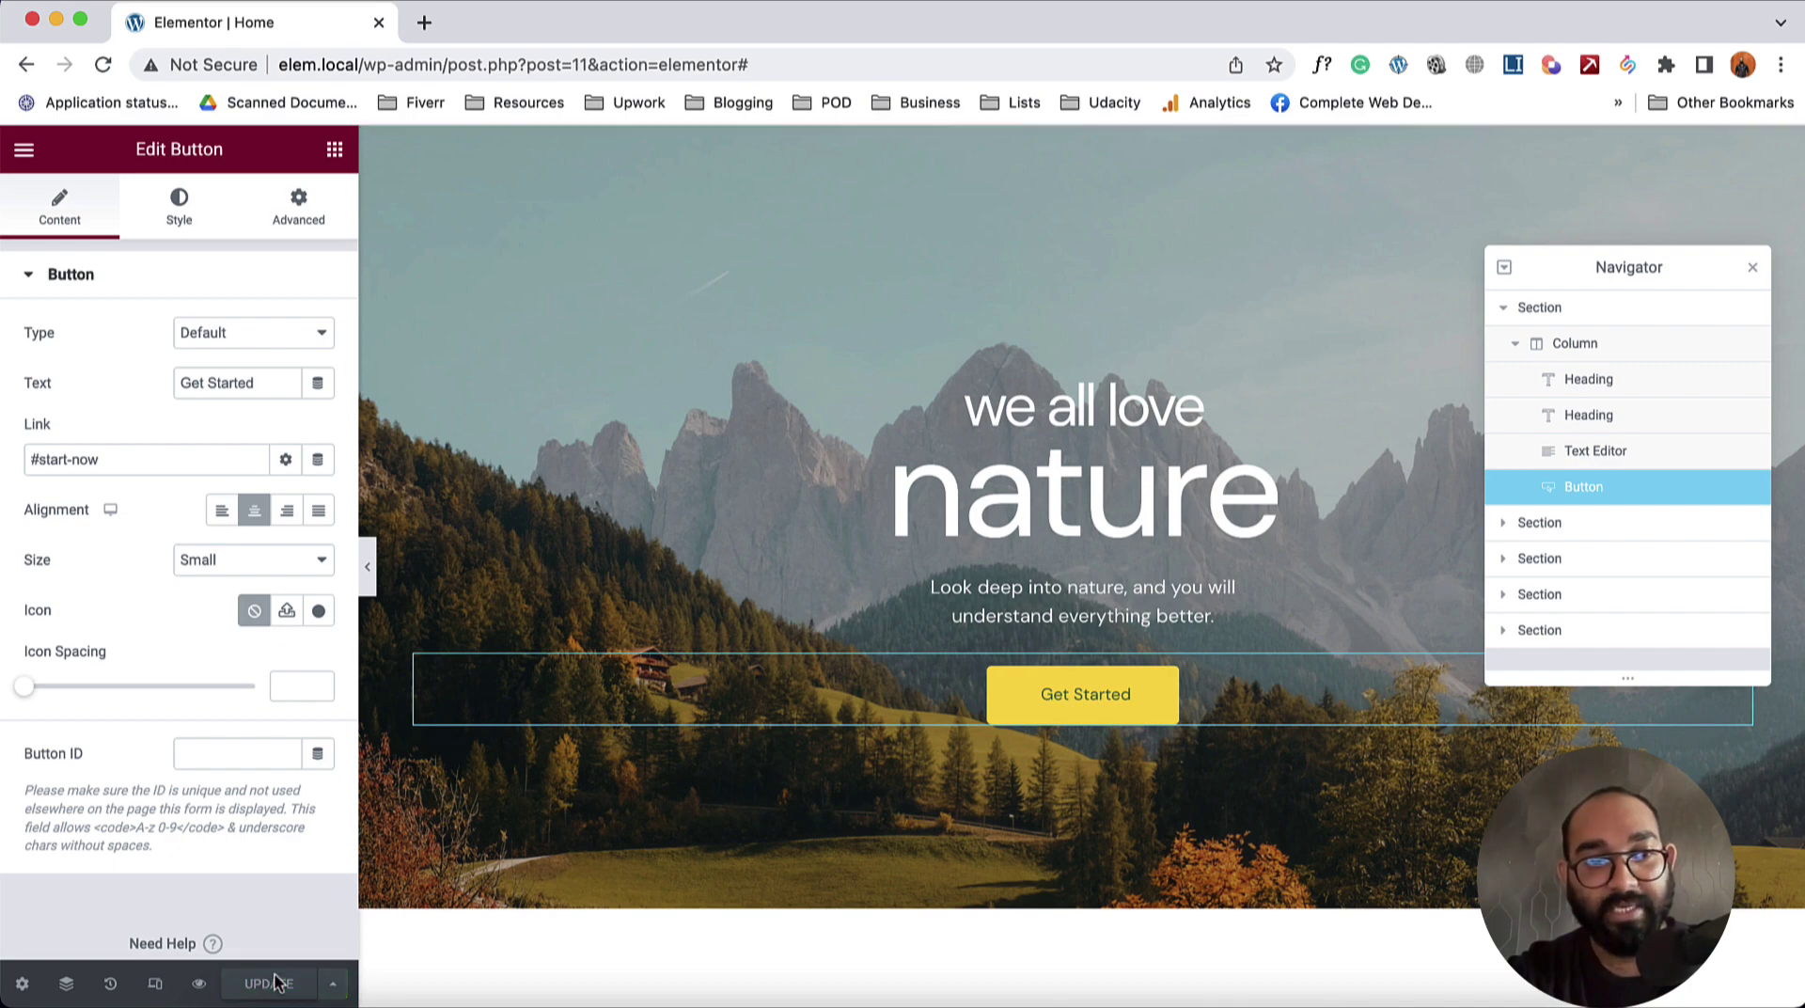
- Preview the page, verify Get Started scrolls to QUESTIONS, then reopen it in Elementor
left_click(200, 984)
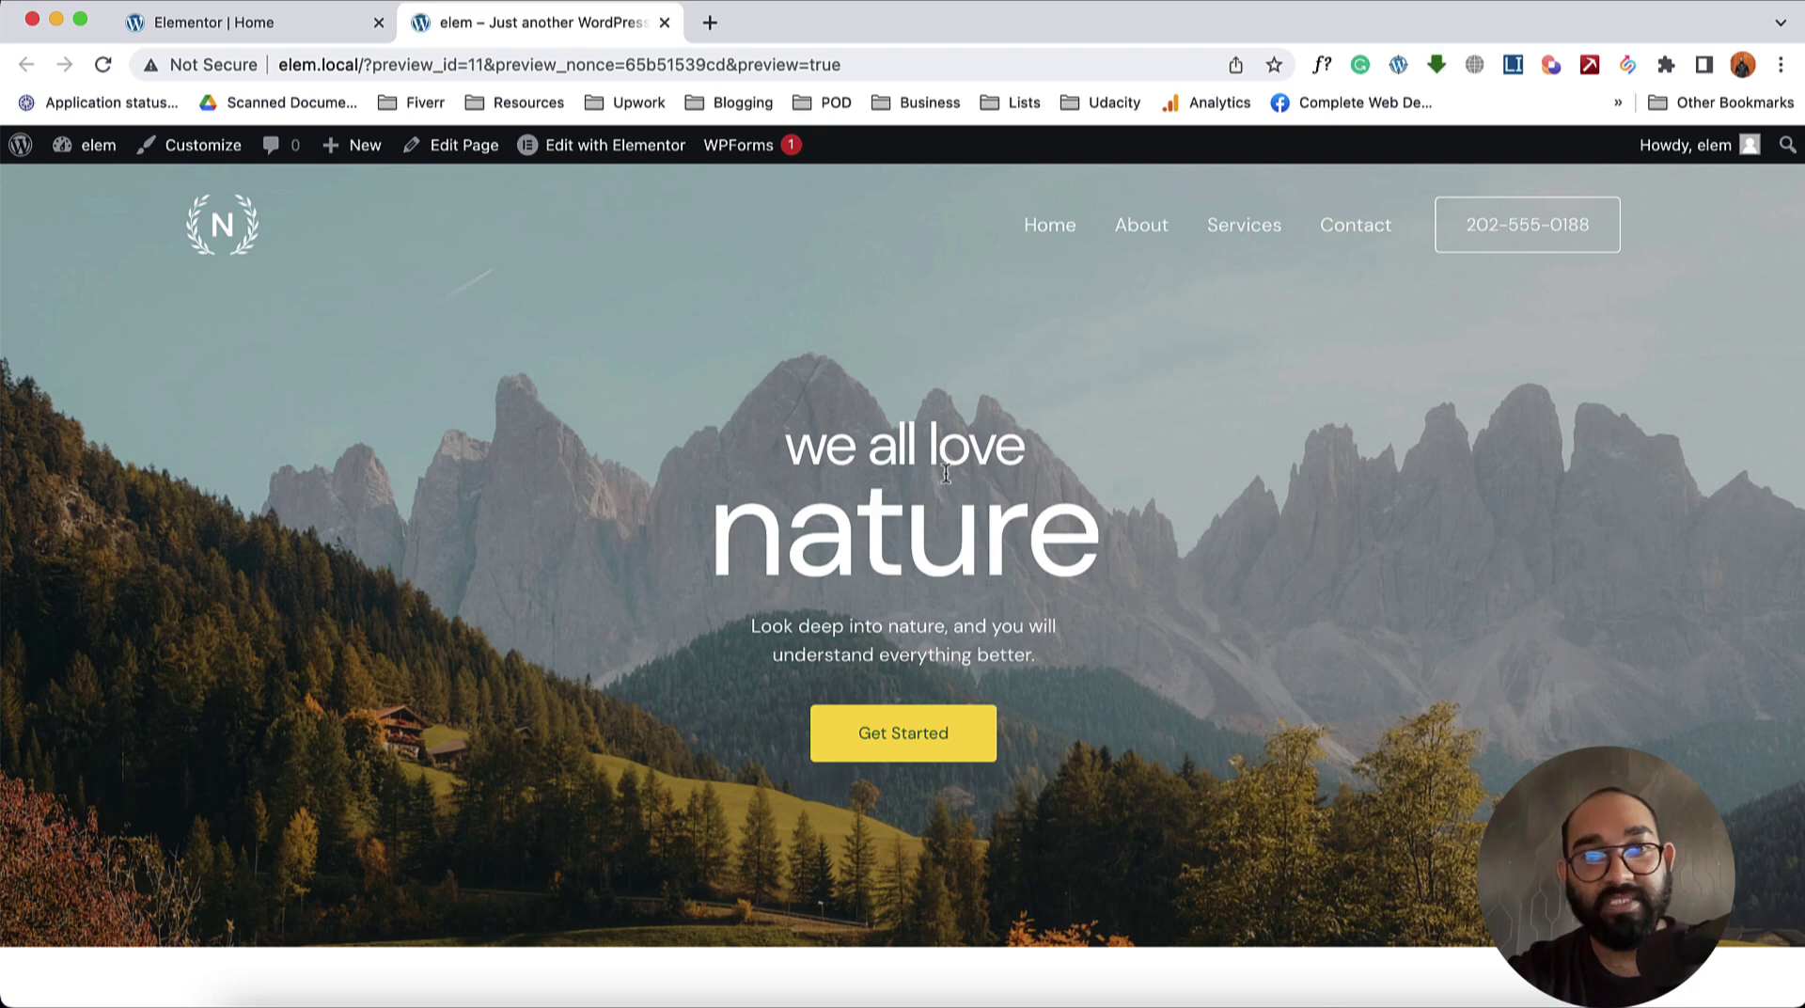
left_click(911, 743)
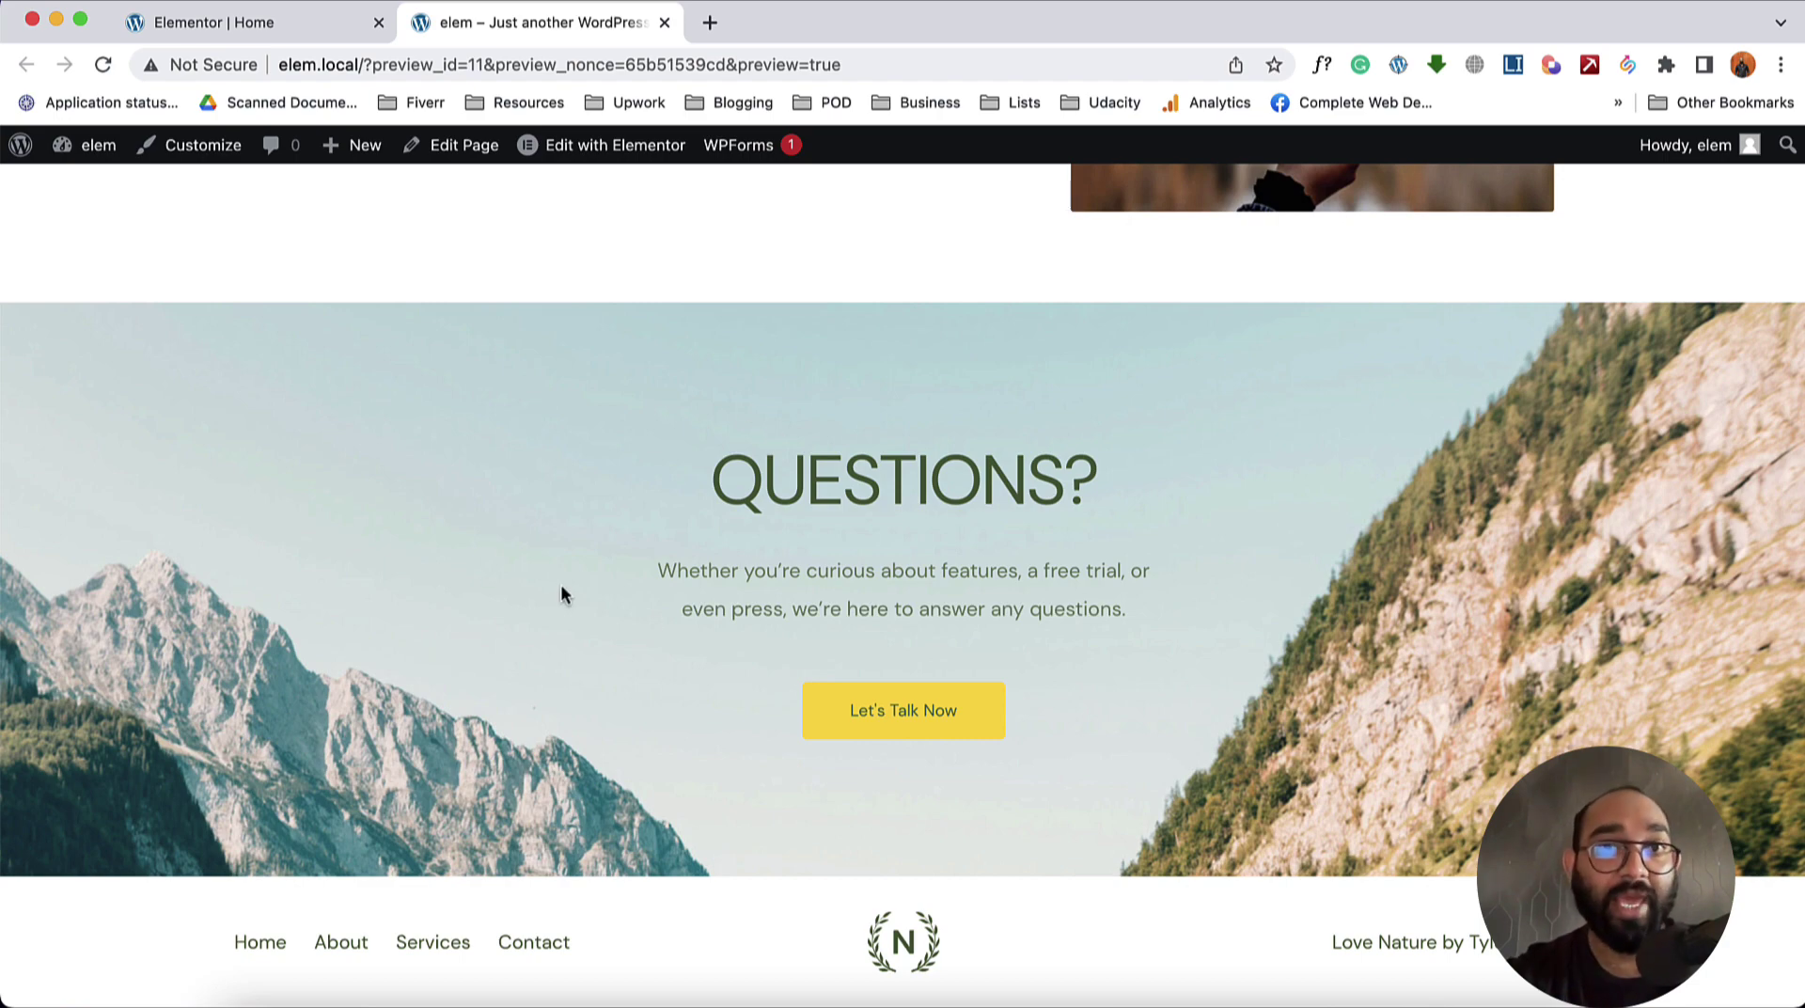
scroll(561, 593, "up", 15)
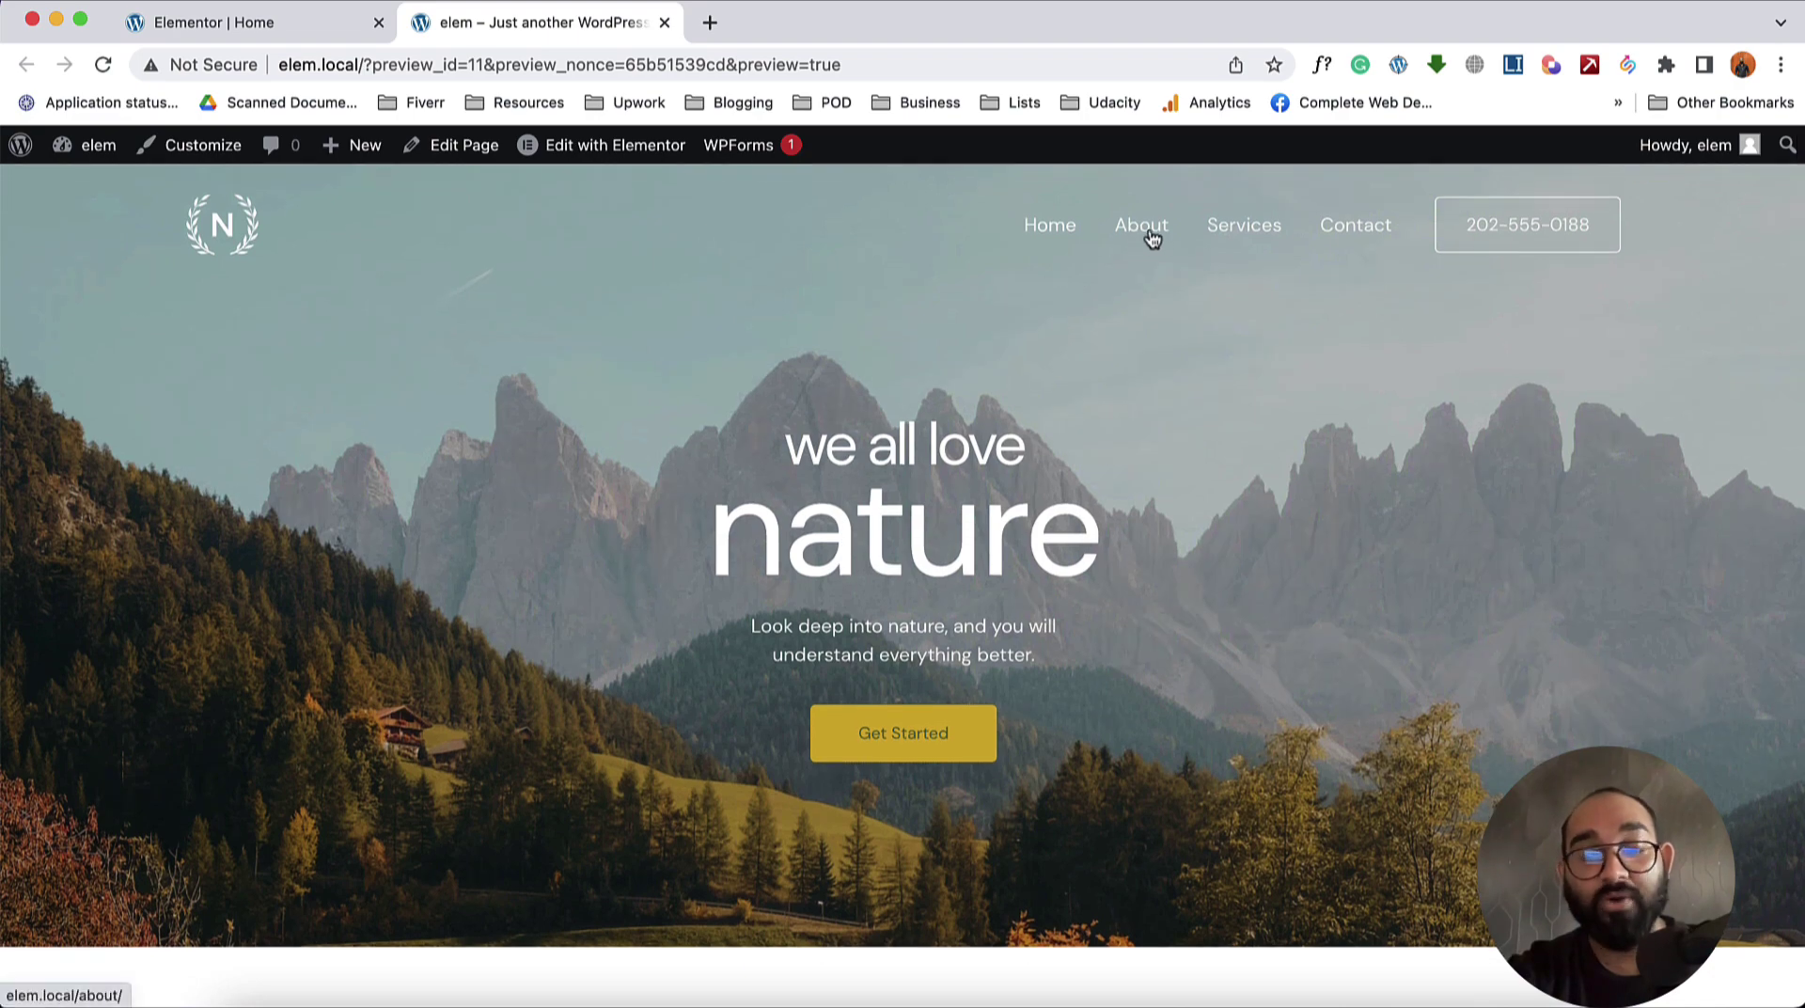
scroll(673, 605, "down", 12)
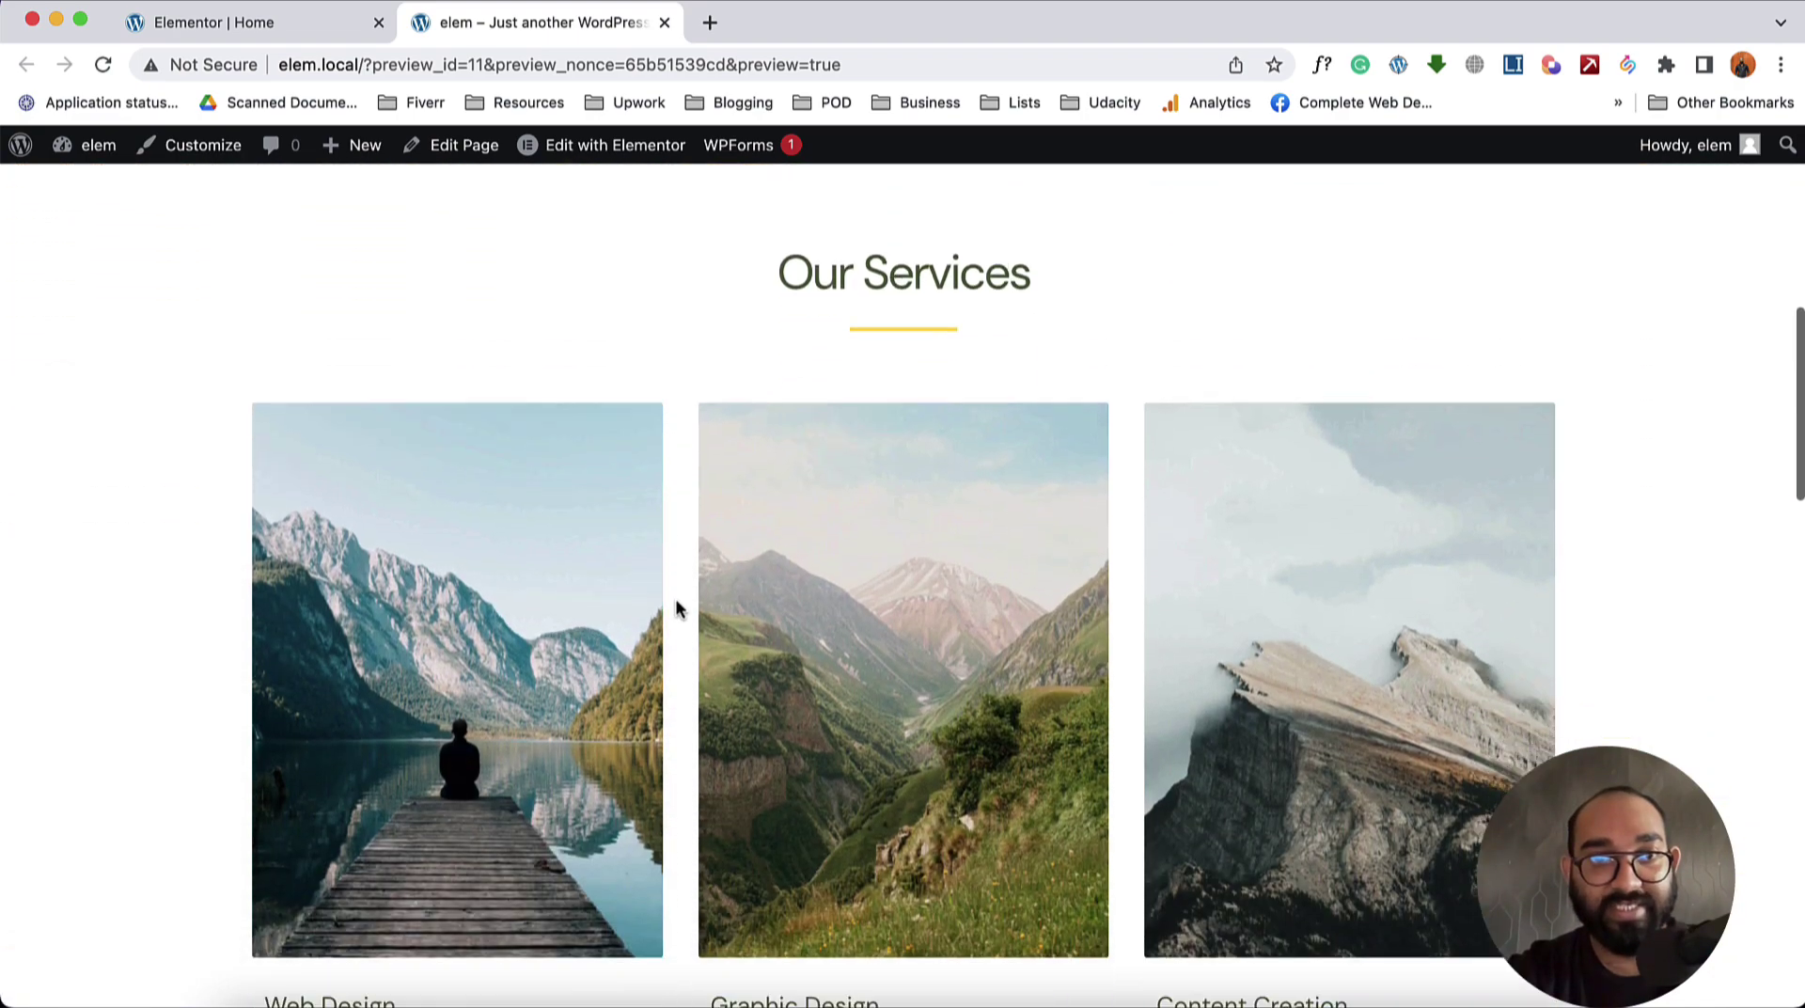
scroll(446, 786, "down", 3)
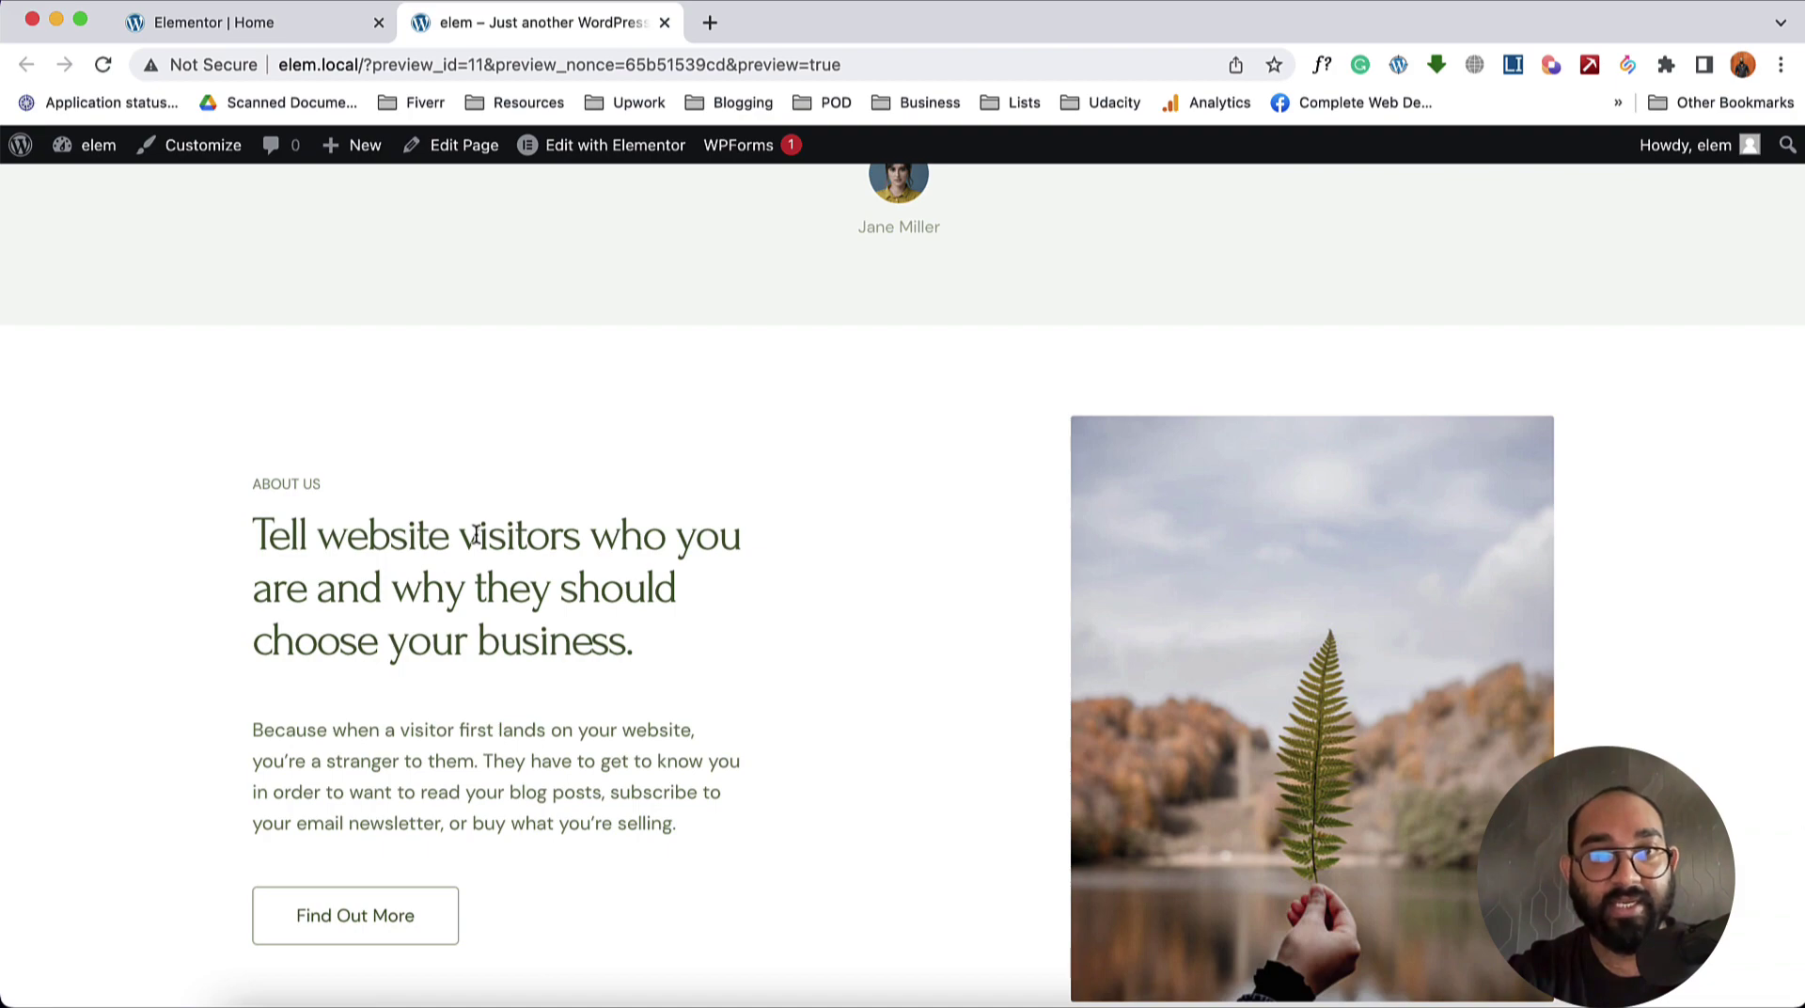
scroll(476, 532, "up", 15)
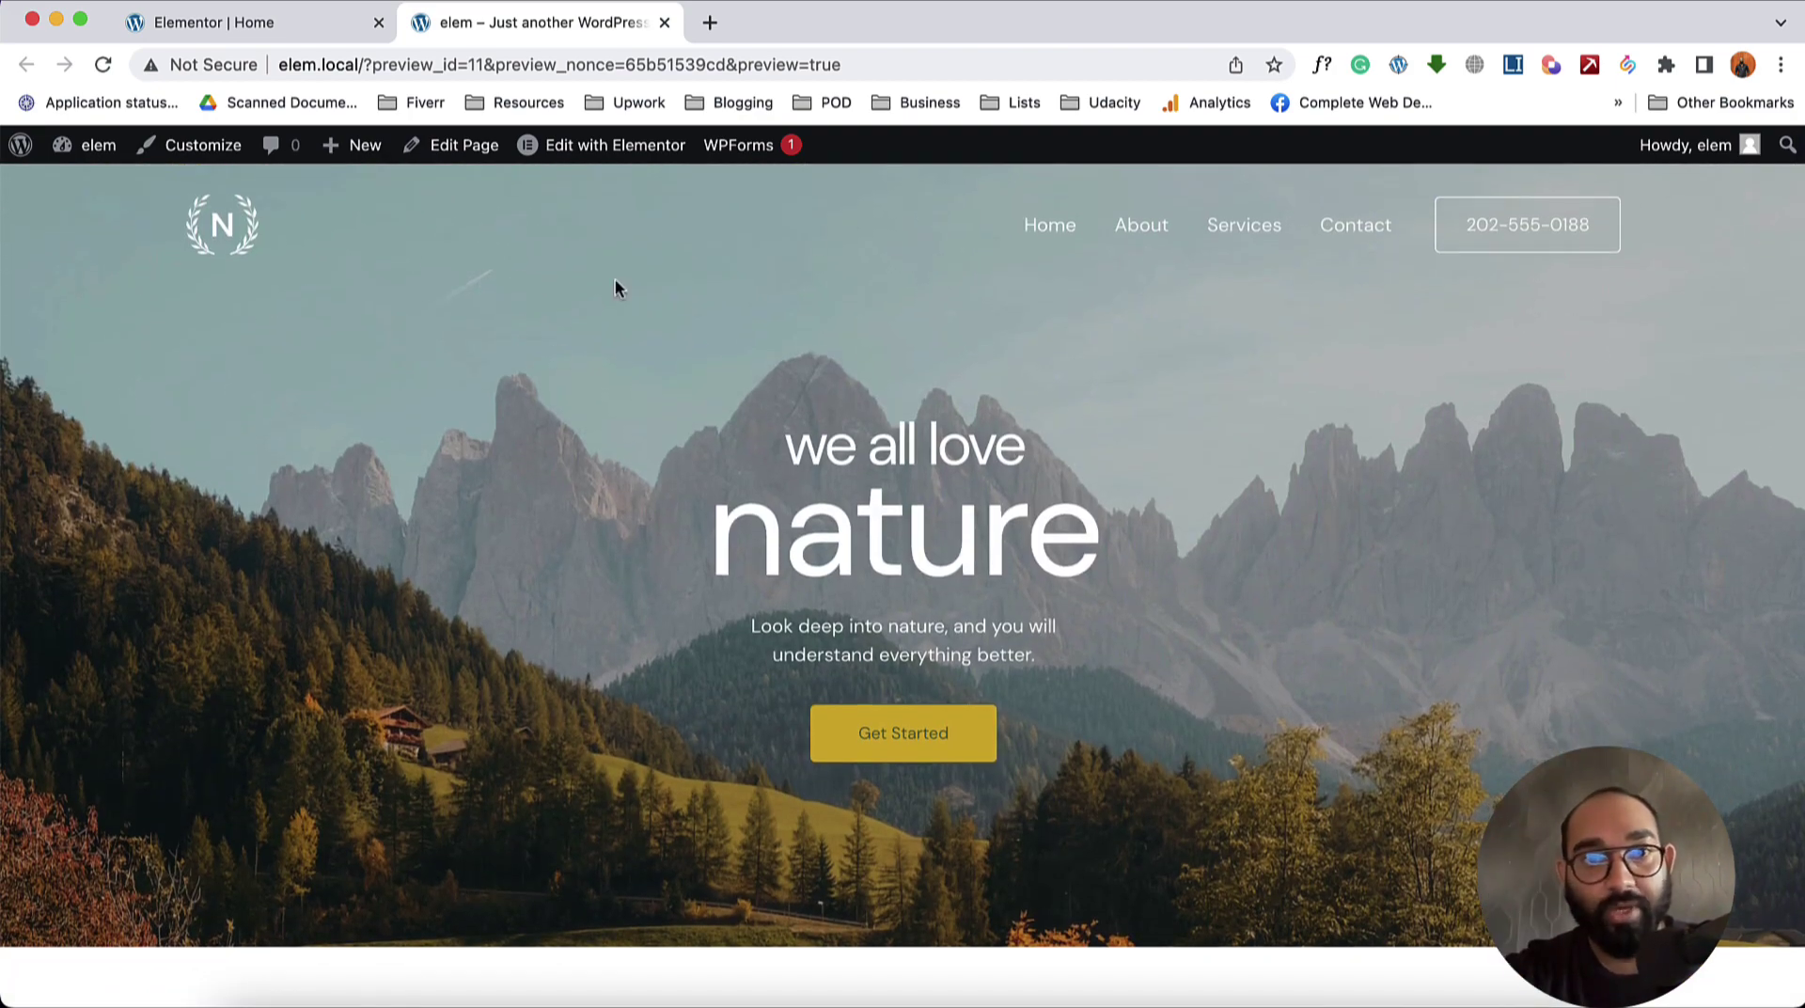
scroll(690, 577, "down", 15)
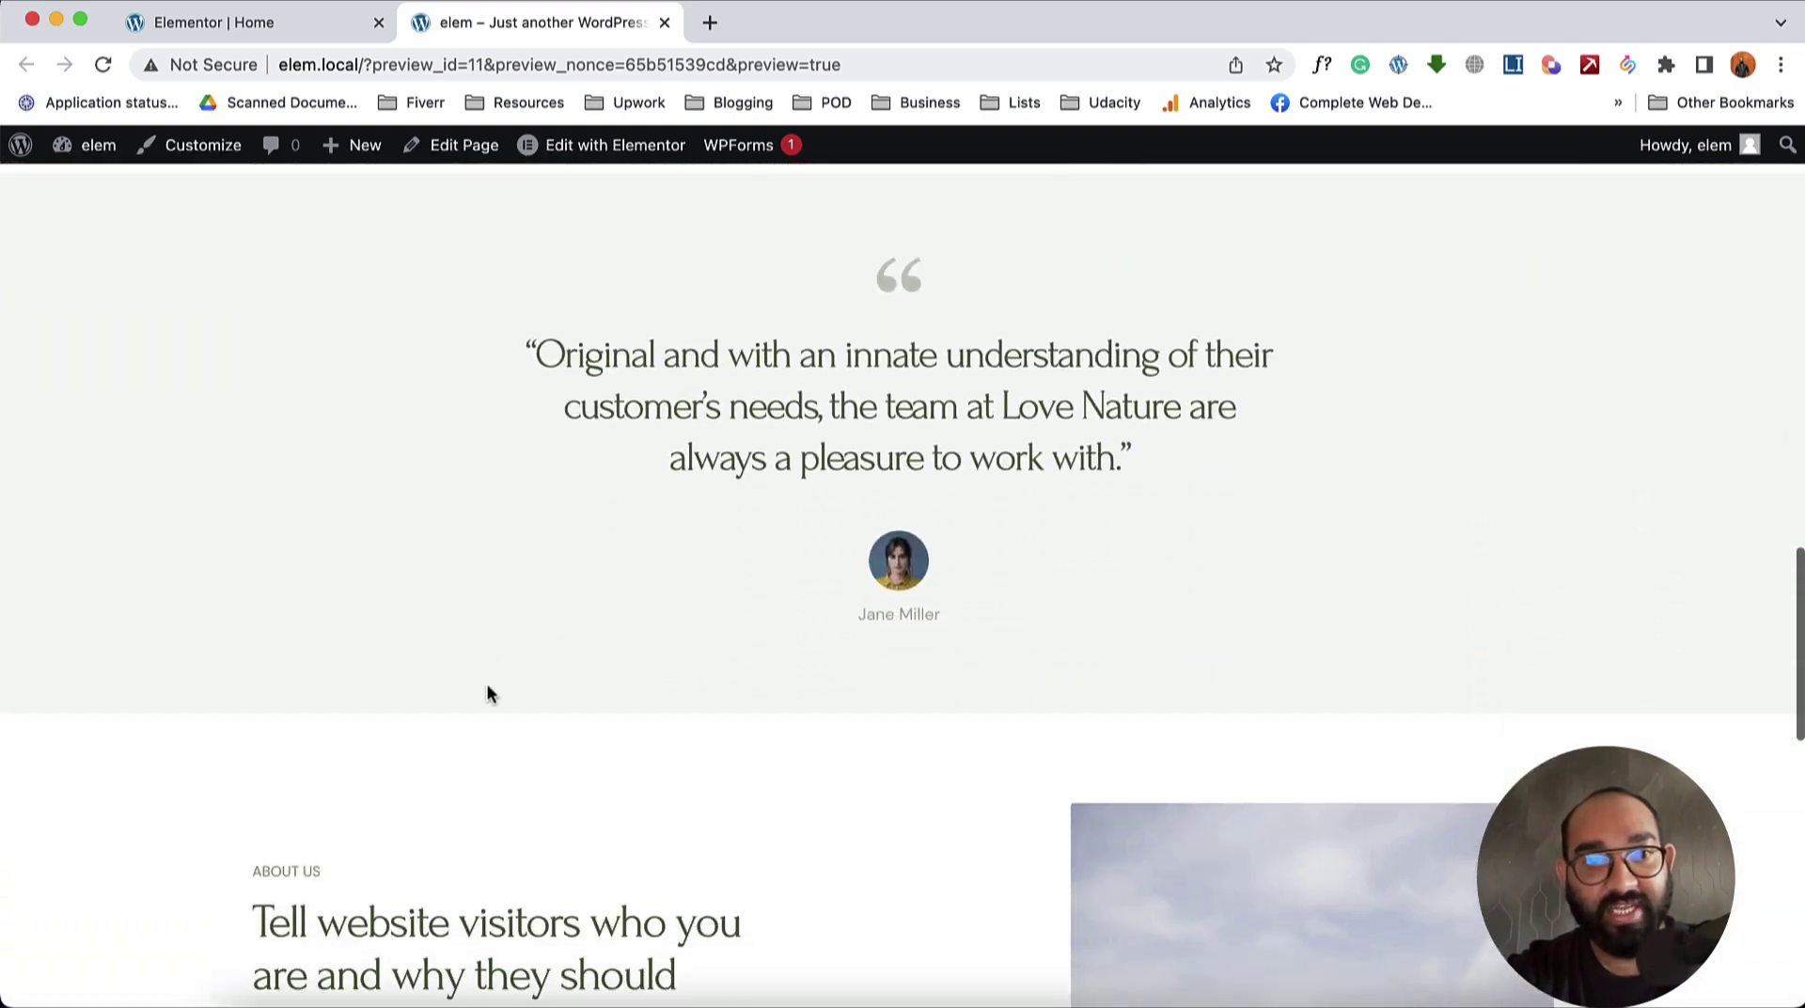
scroll(391, 555, "up", 15)
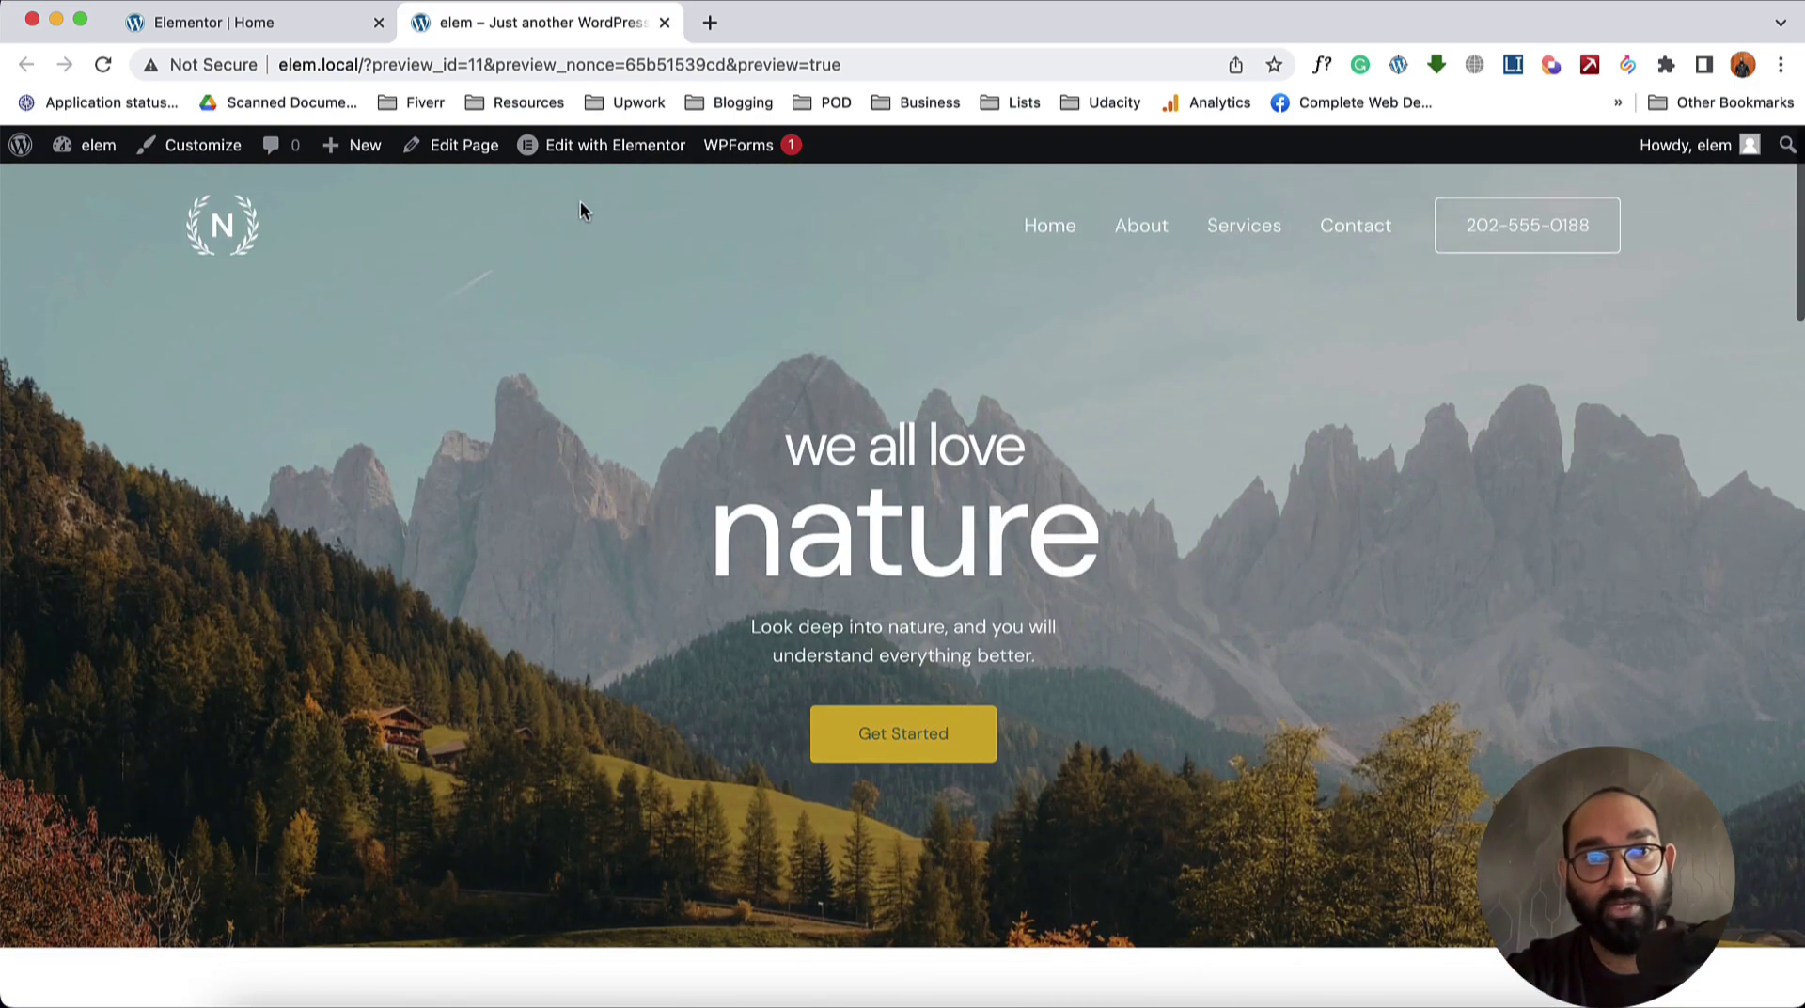
left_click(622, 166)
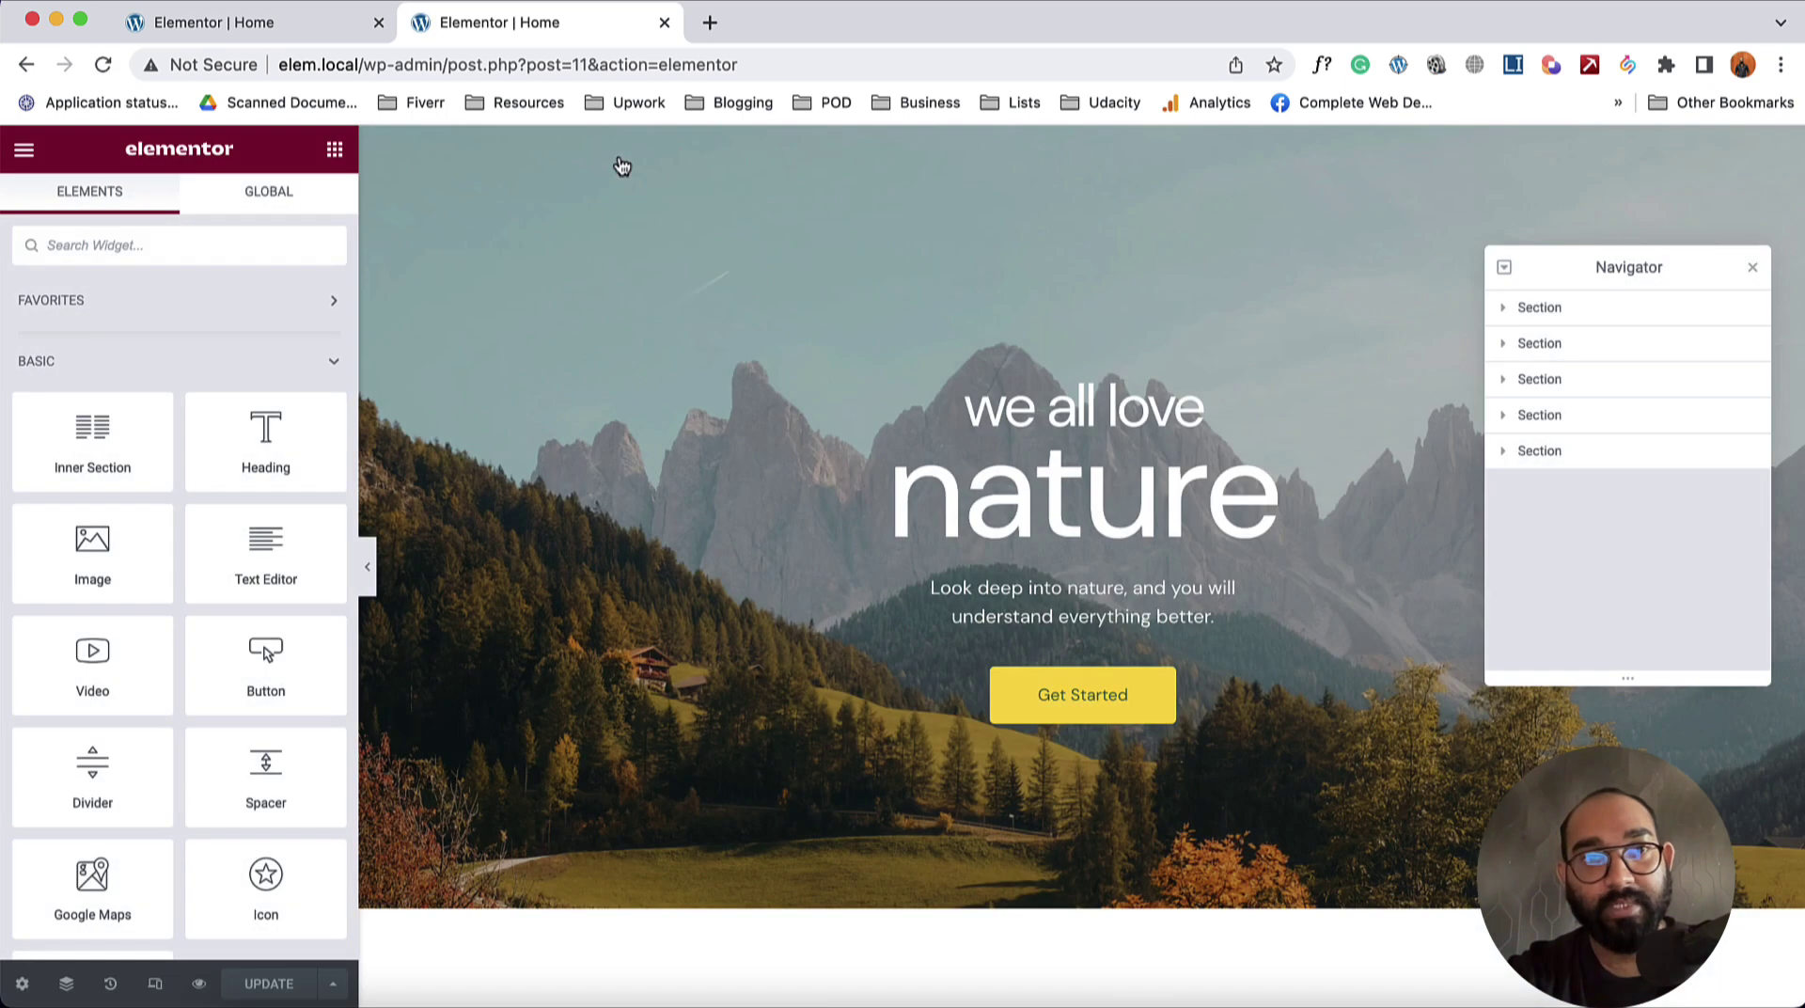
- Set the About Us section's CSS ID to about-us and copy that ID
scroll(639, 725, "down", 20)
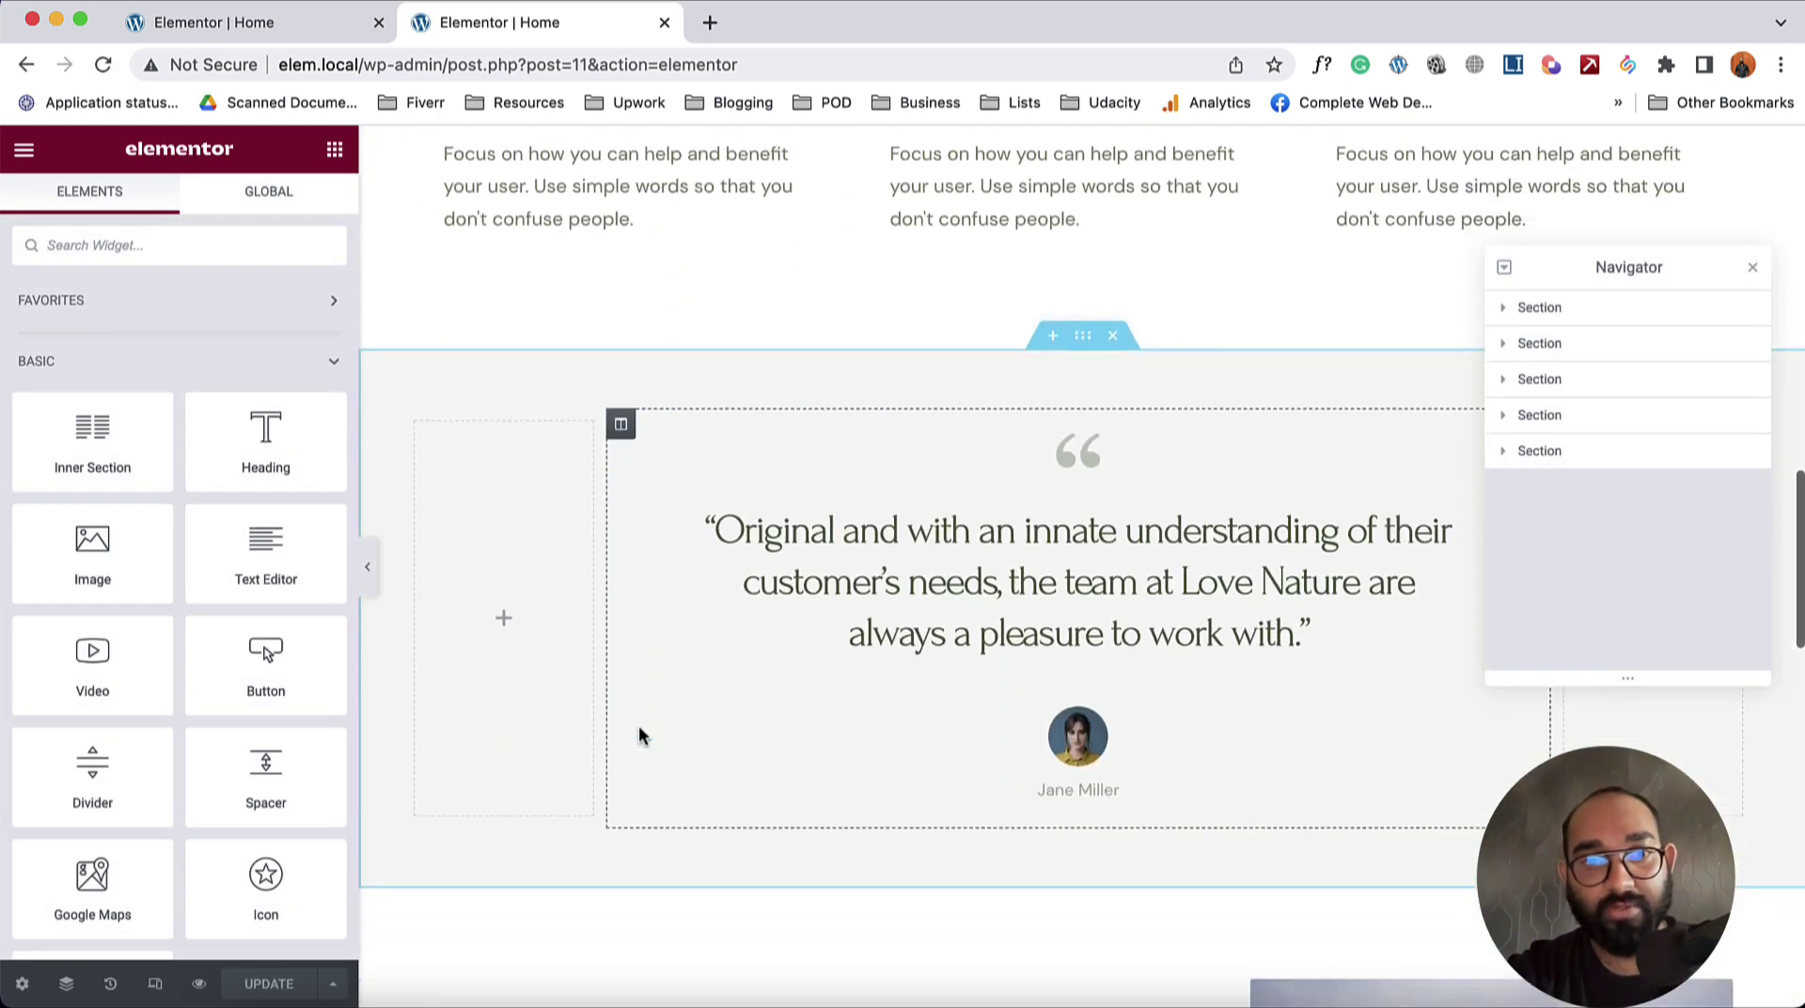
scroll(640, 725, "down", 3)
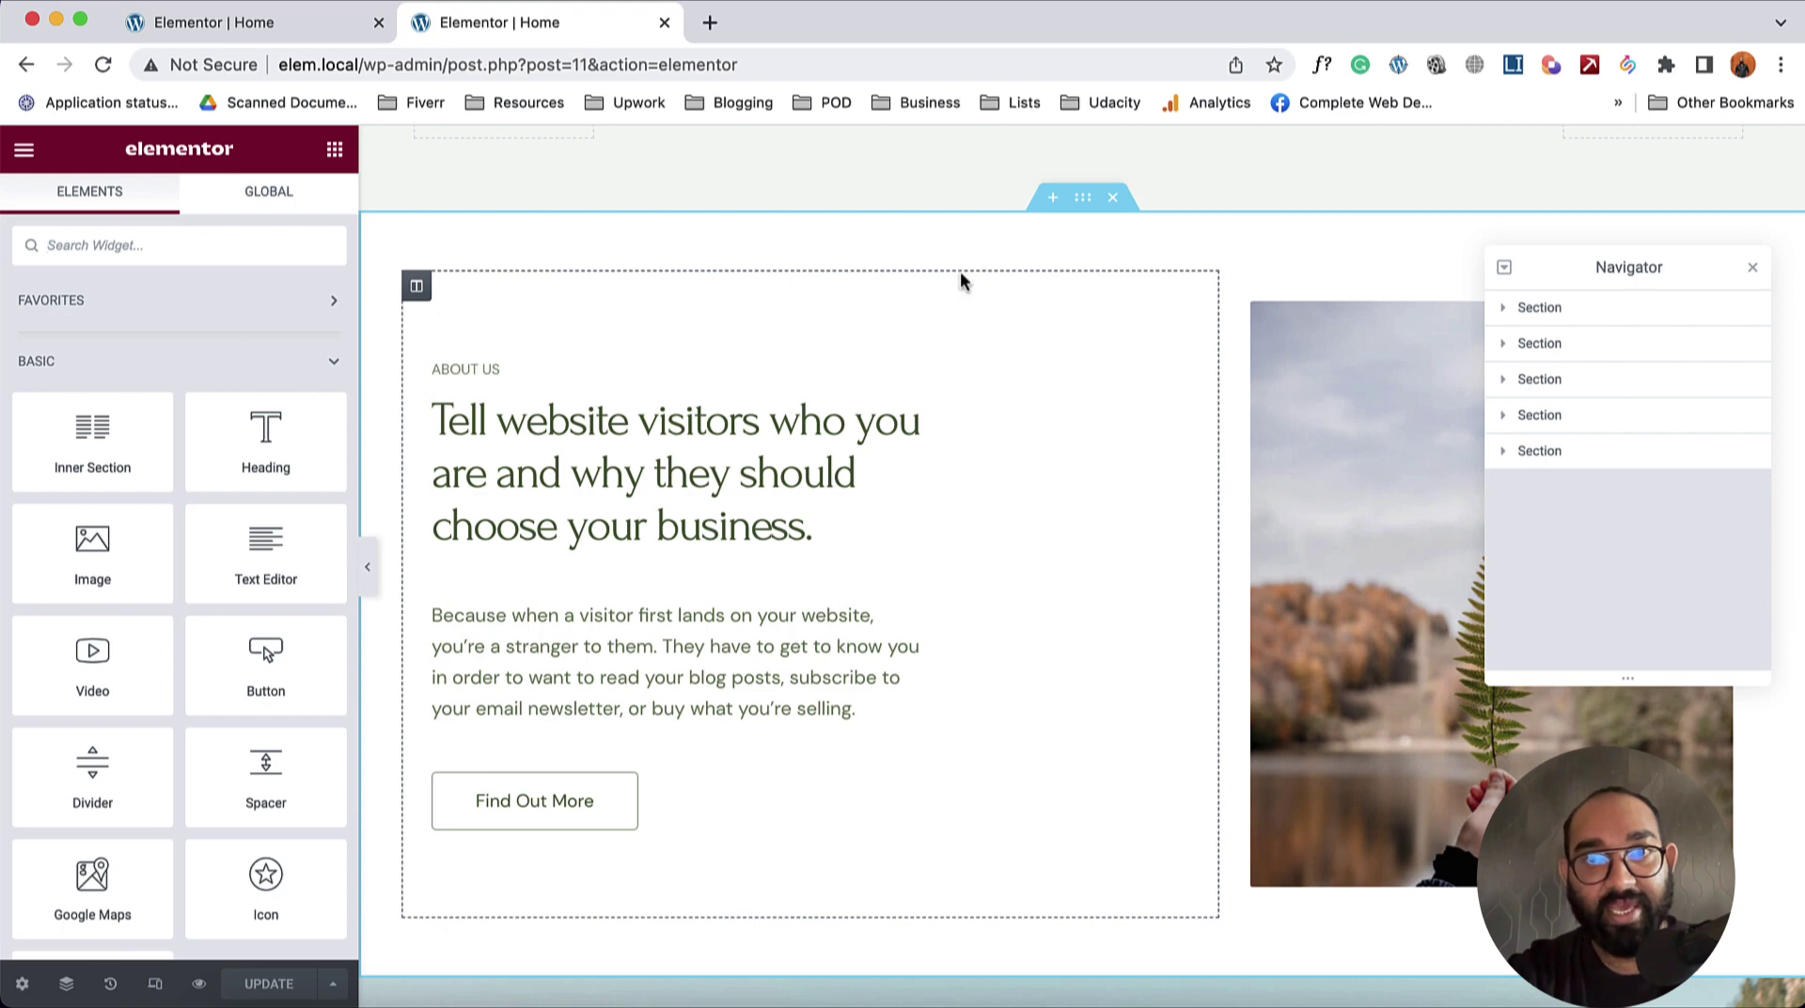
left_click(1083, 198)
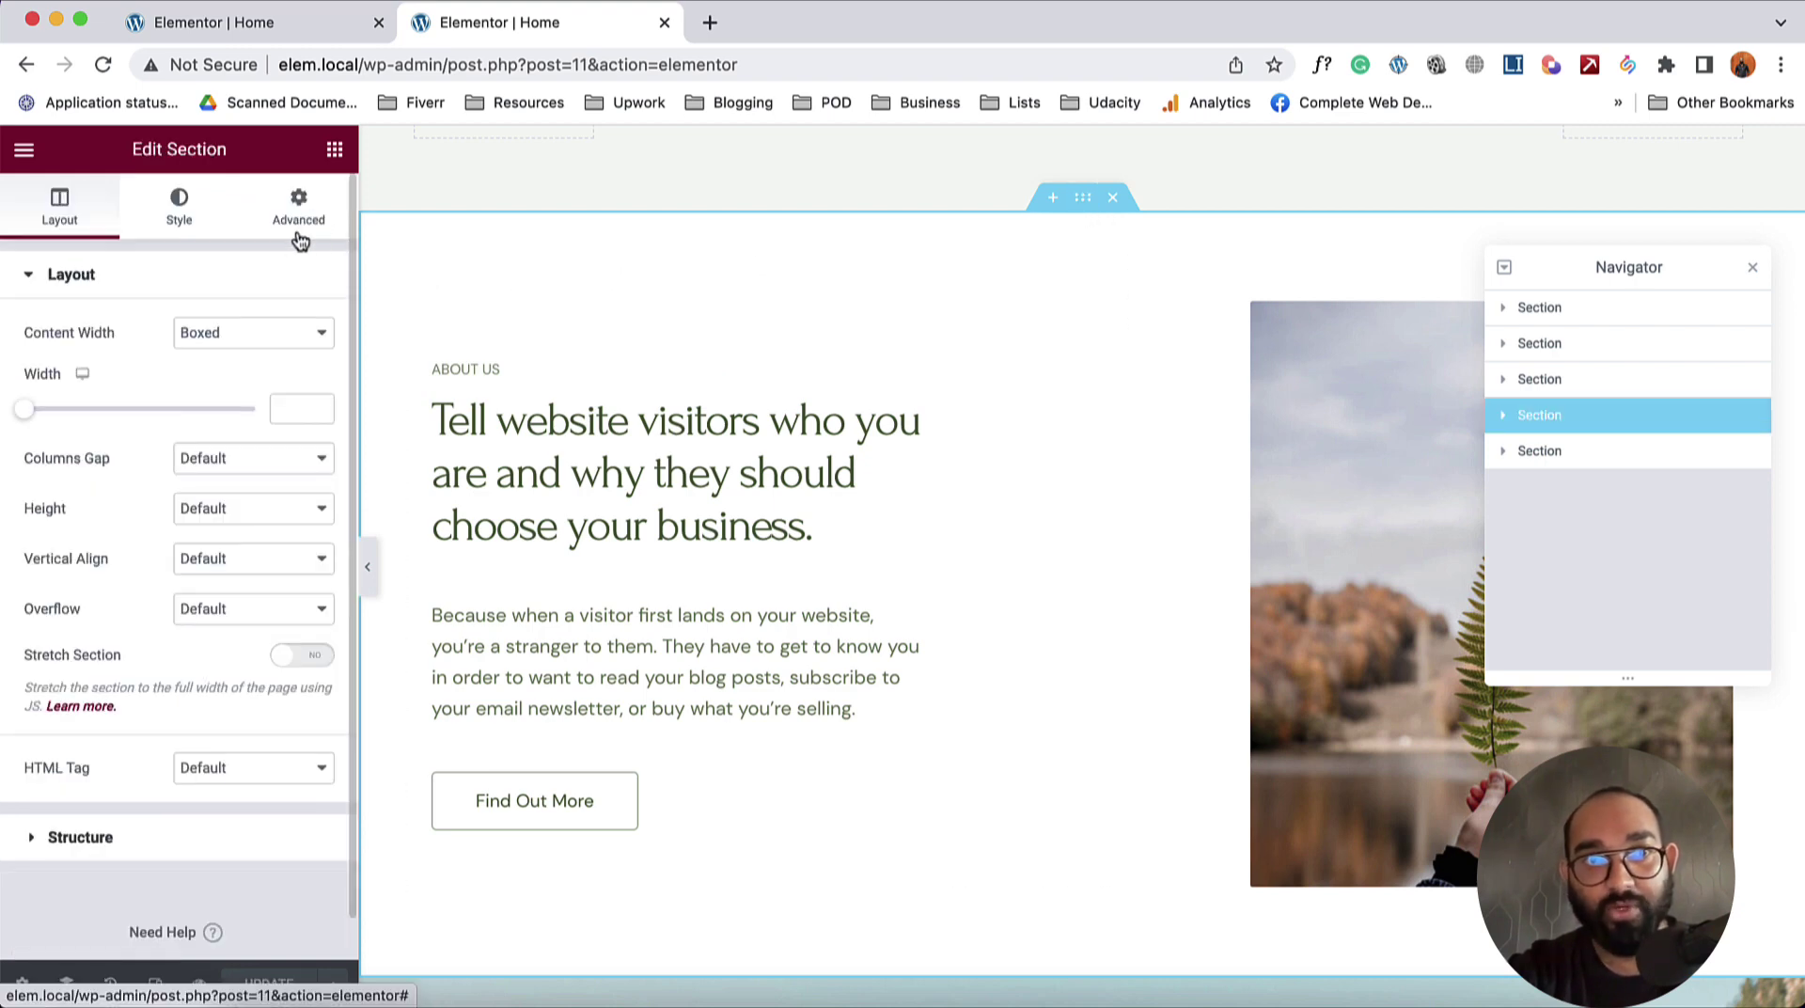
left_click(300, 242)
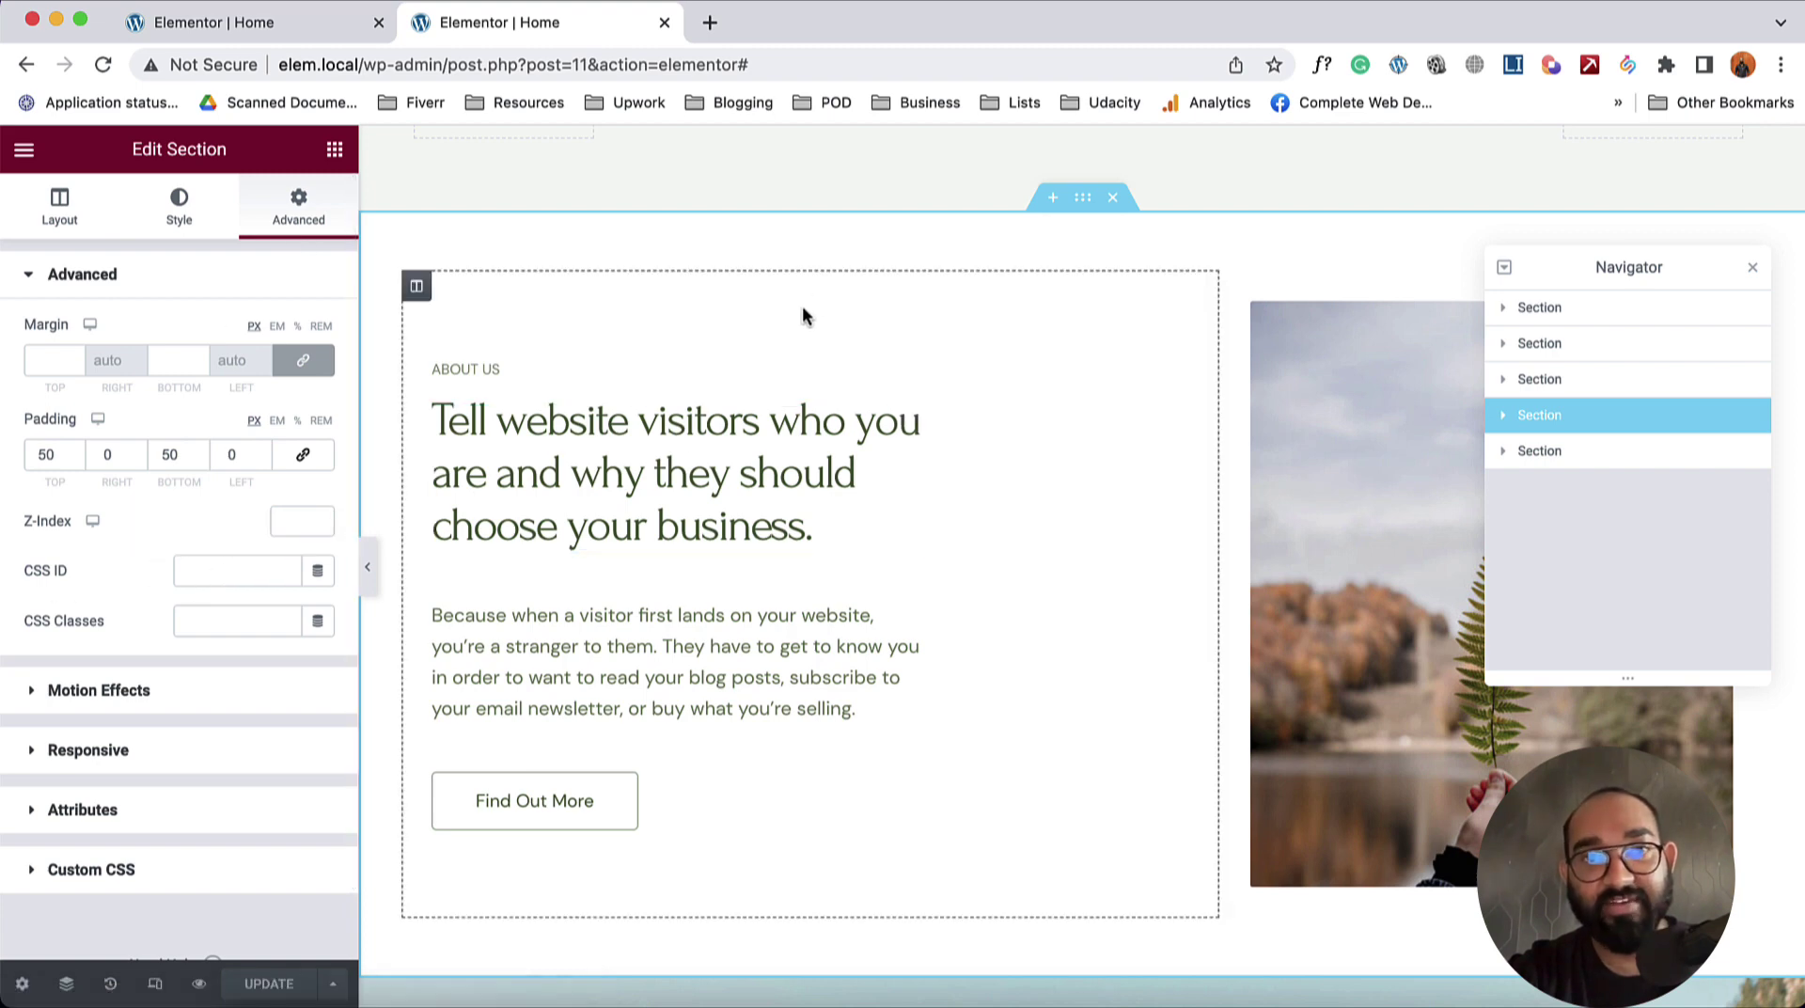
left_click(189, 568)
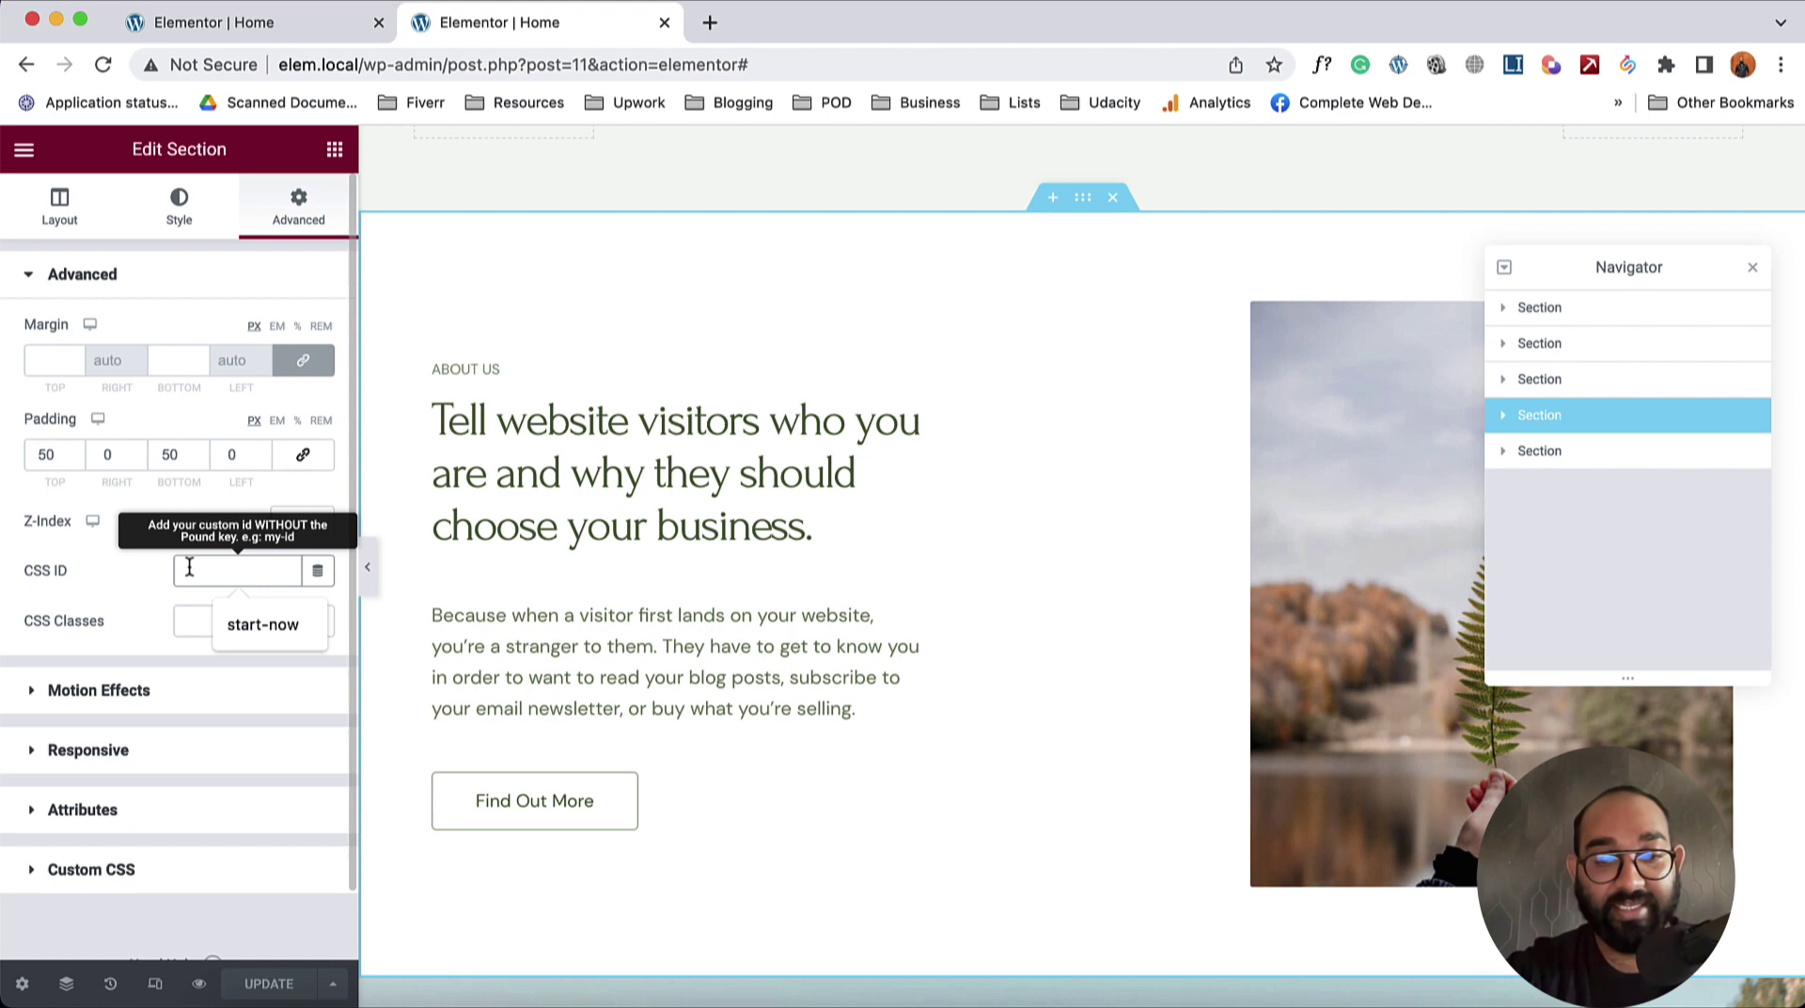
type("about-us")
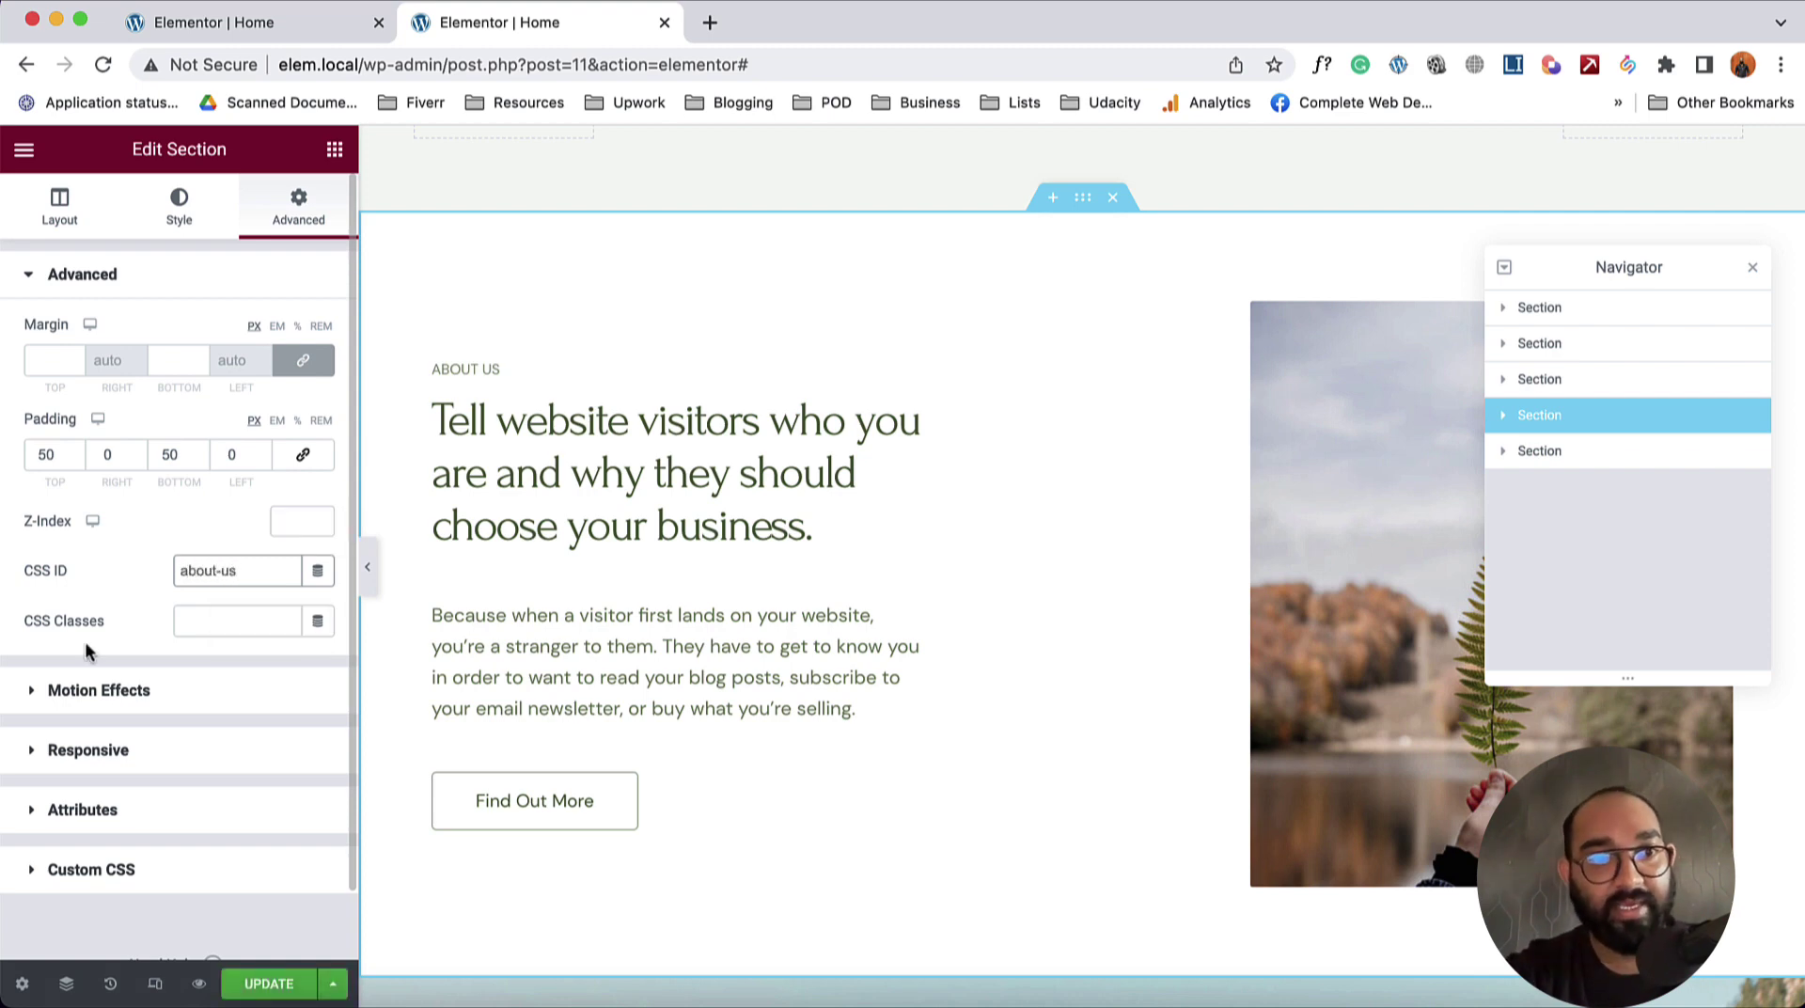
triple_click(229, 570)
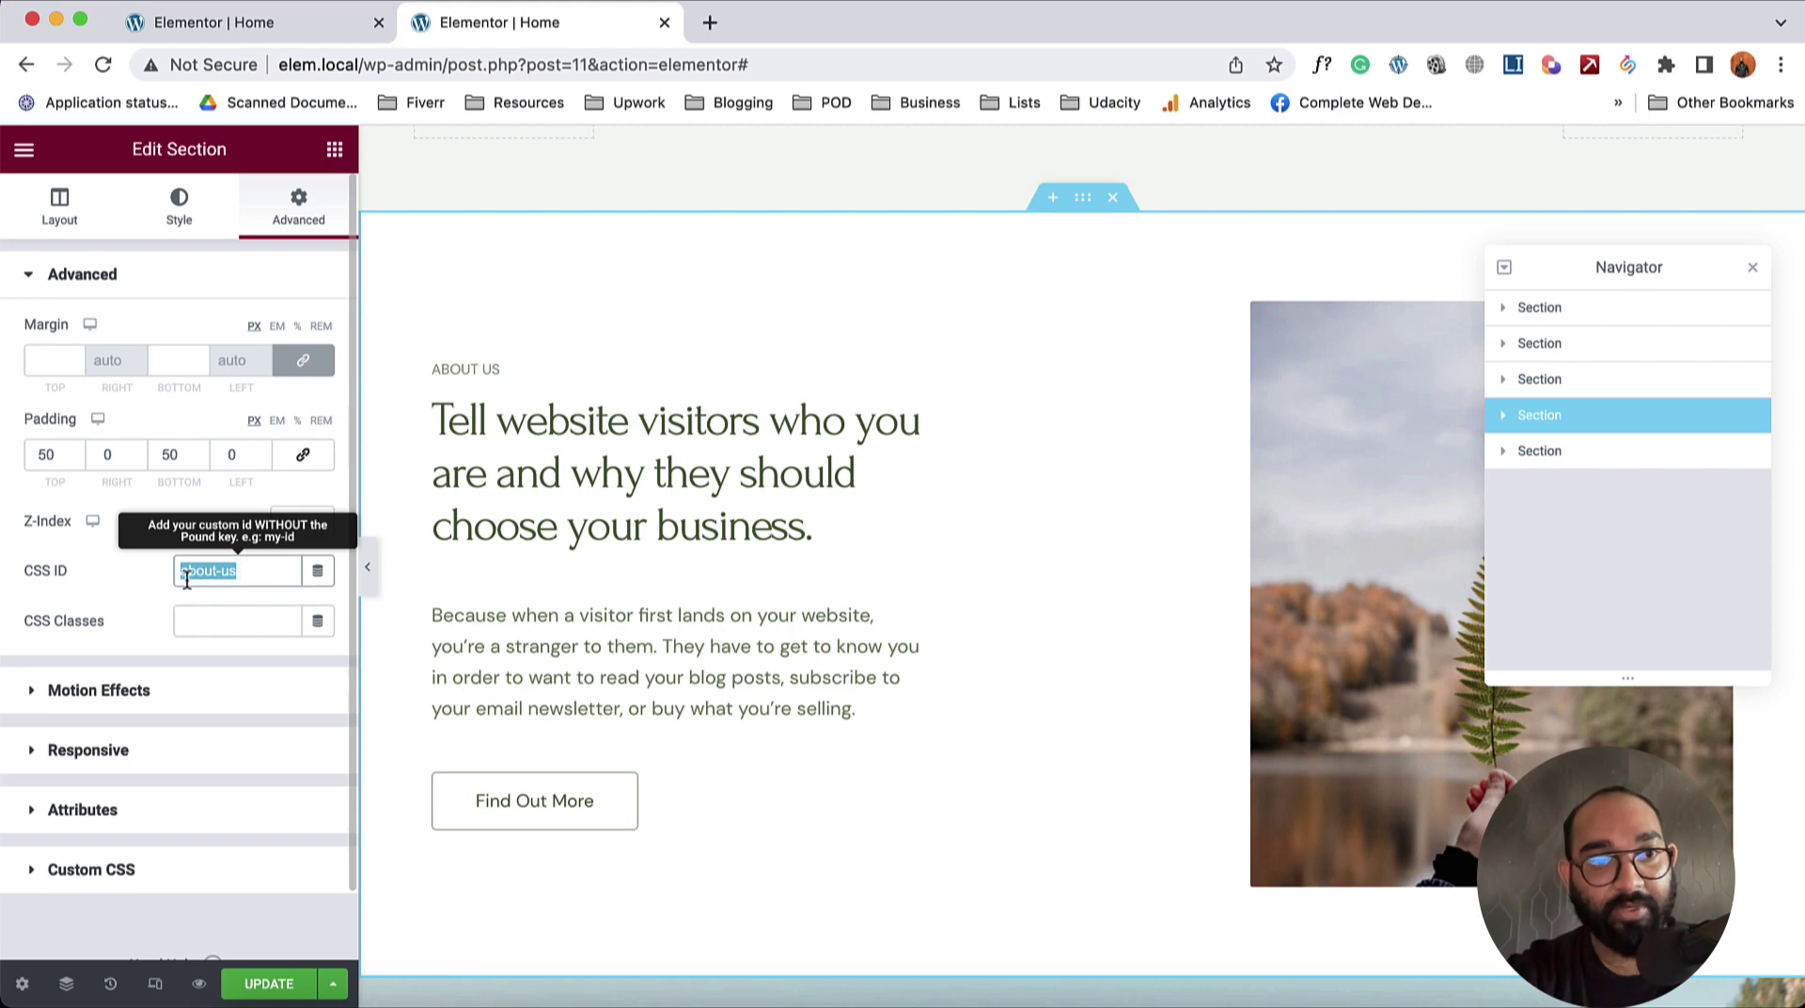
right_click(187, 576)
left_click(251, 550)
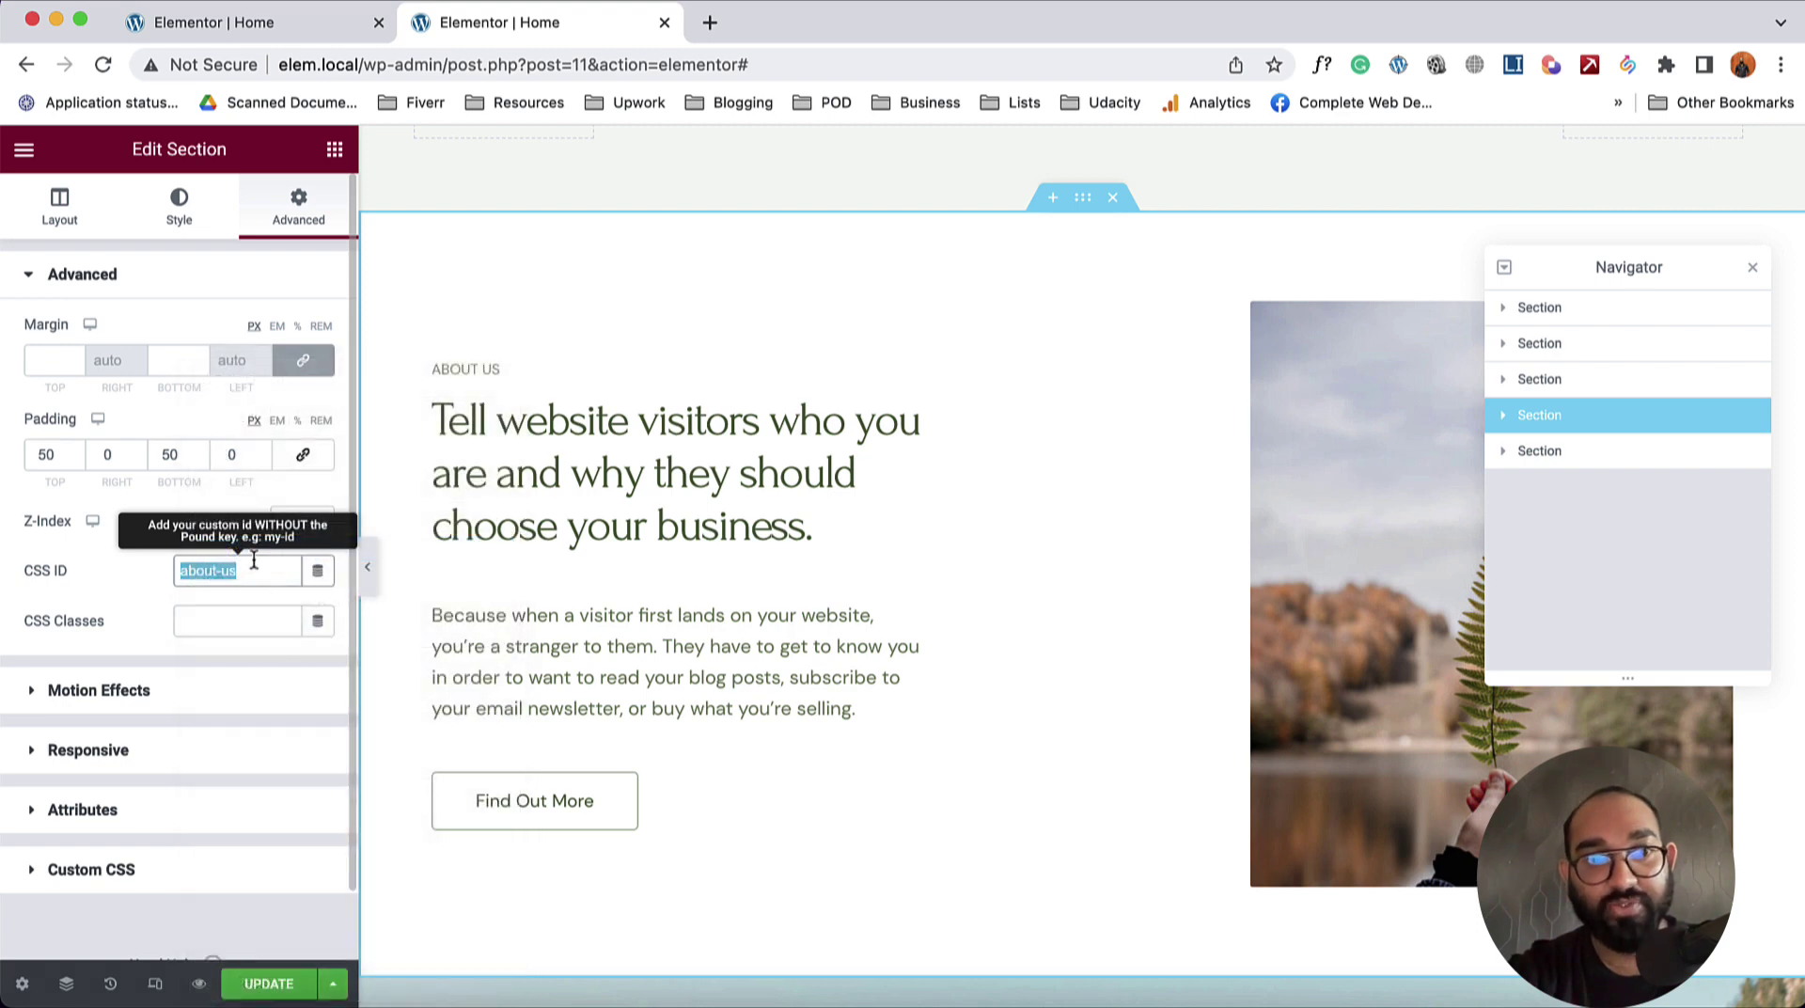
- Update the page, exit Elementor, and go to Appearance > Menus
left_click(268, 984)
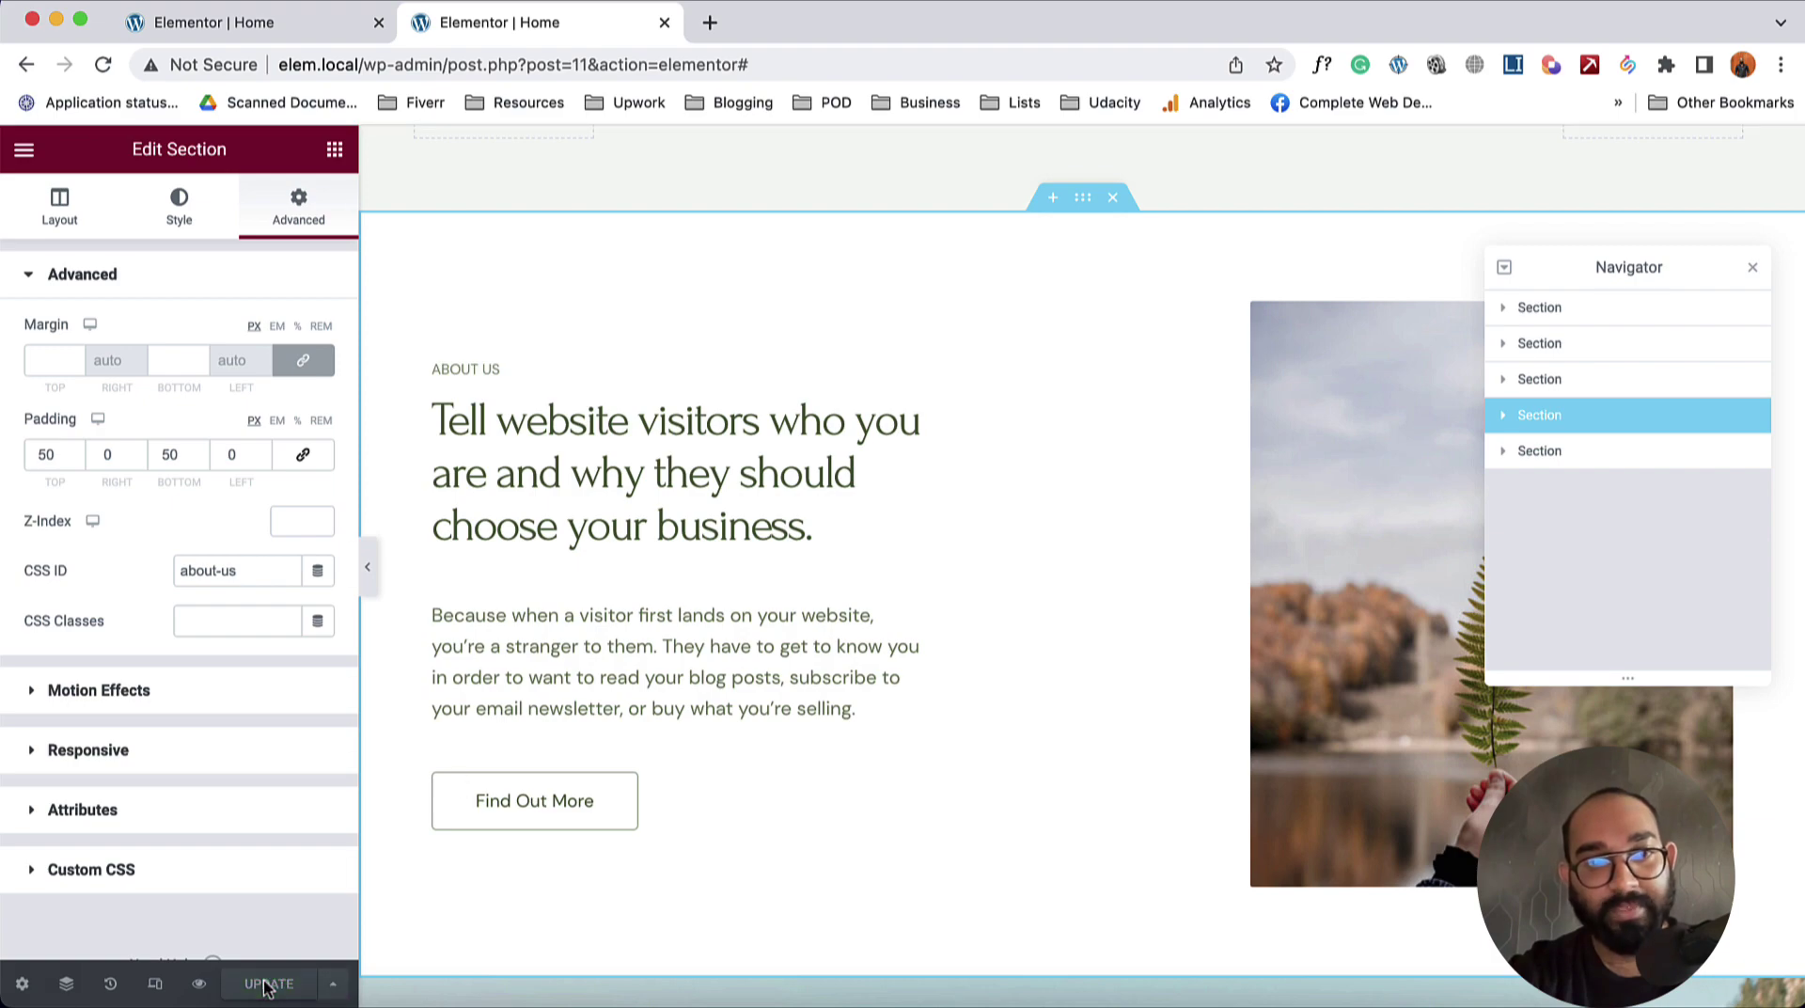
scroll(846, 423, "up", 20)
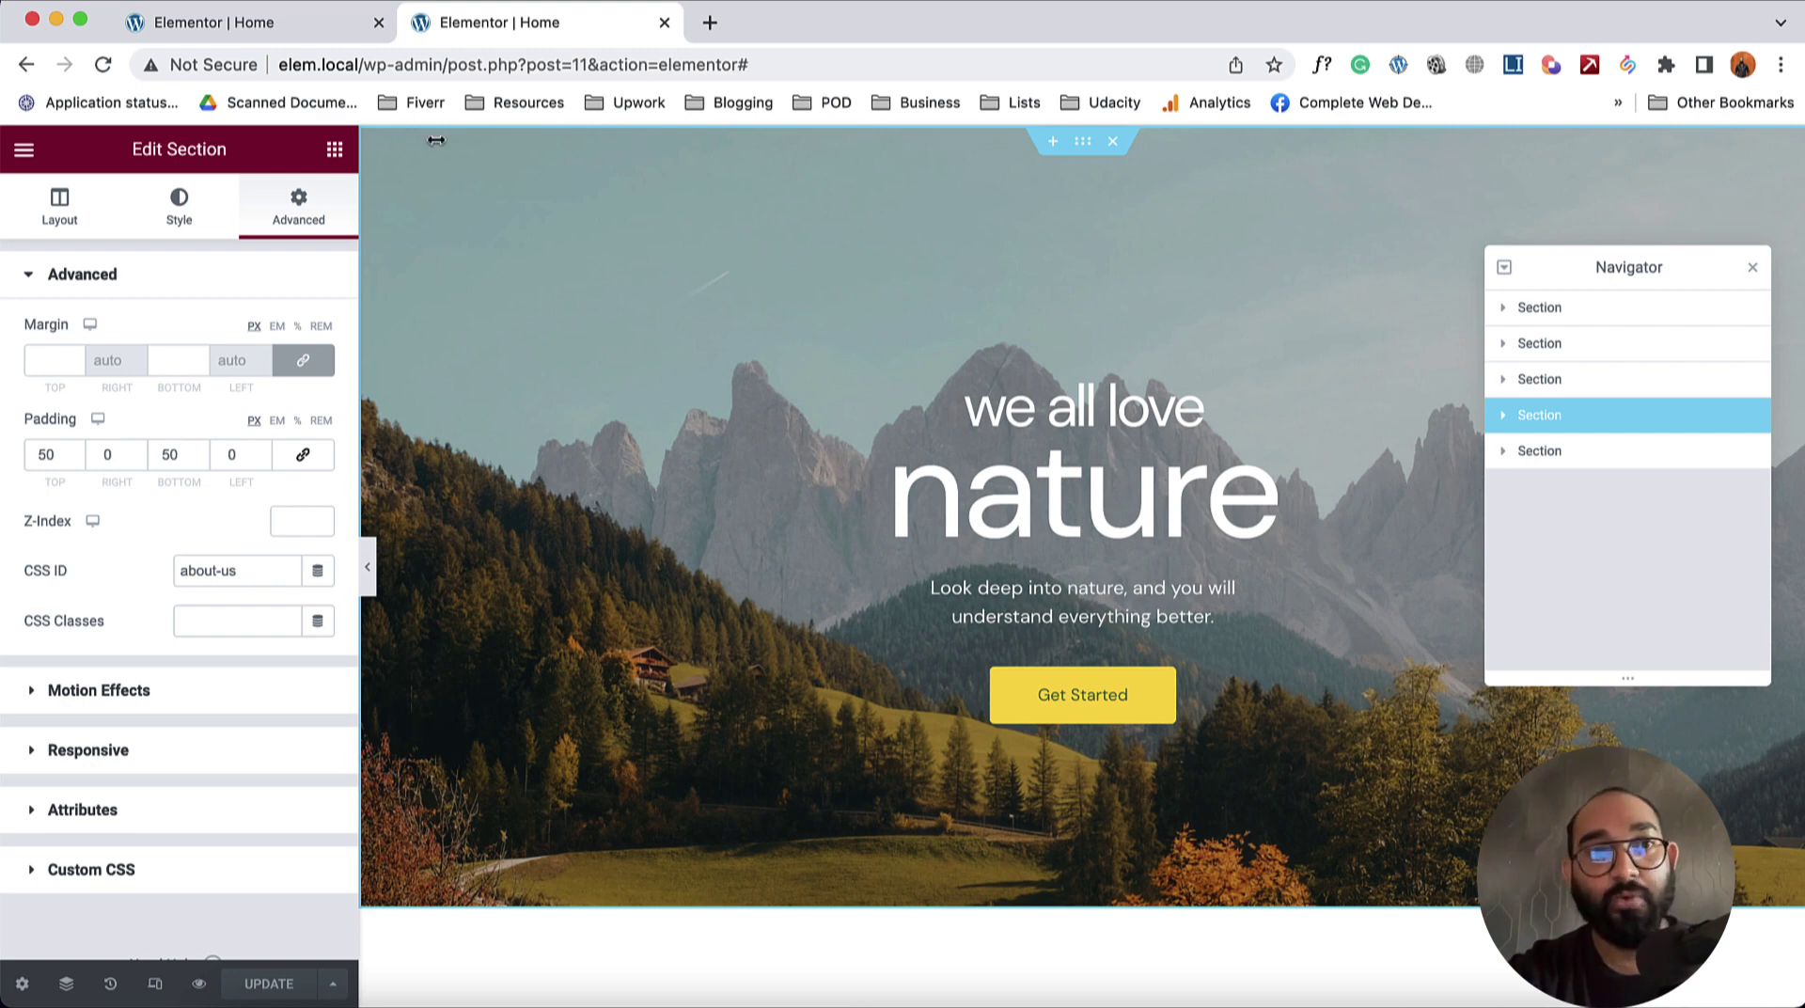
left_click(23, 148)
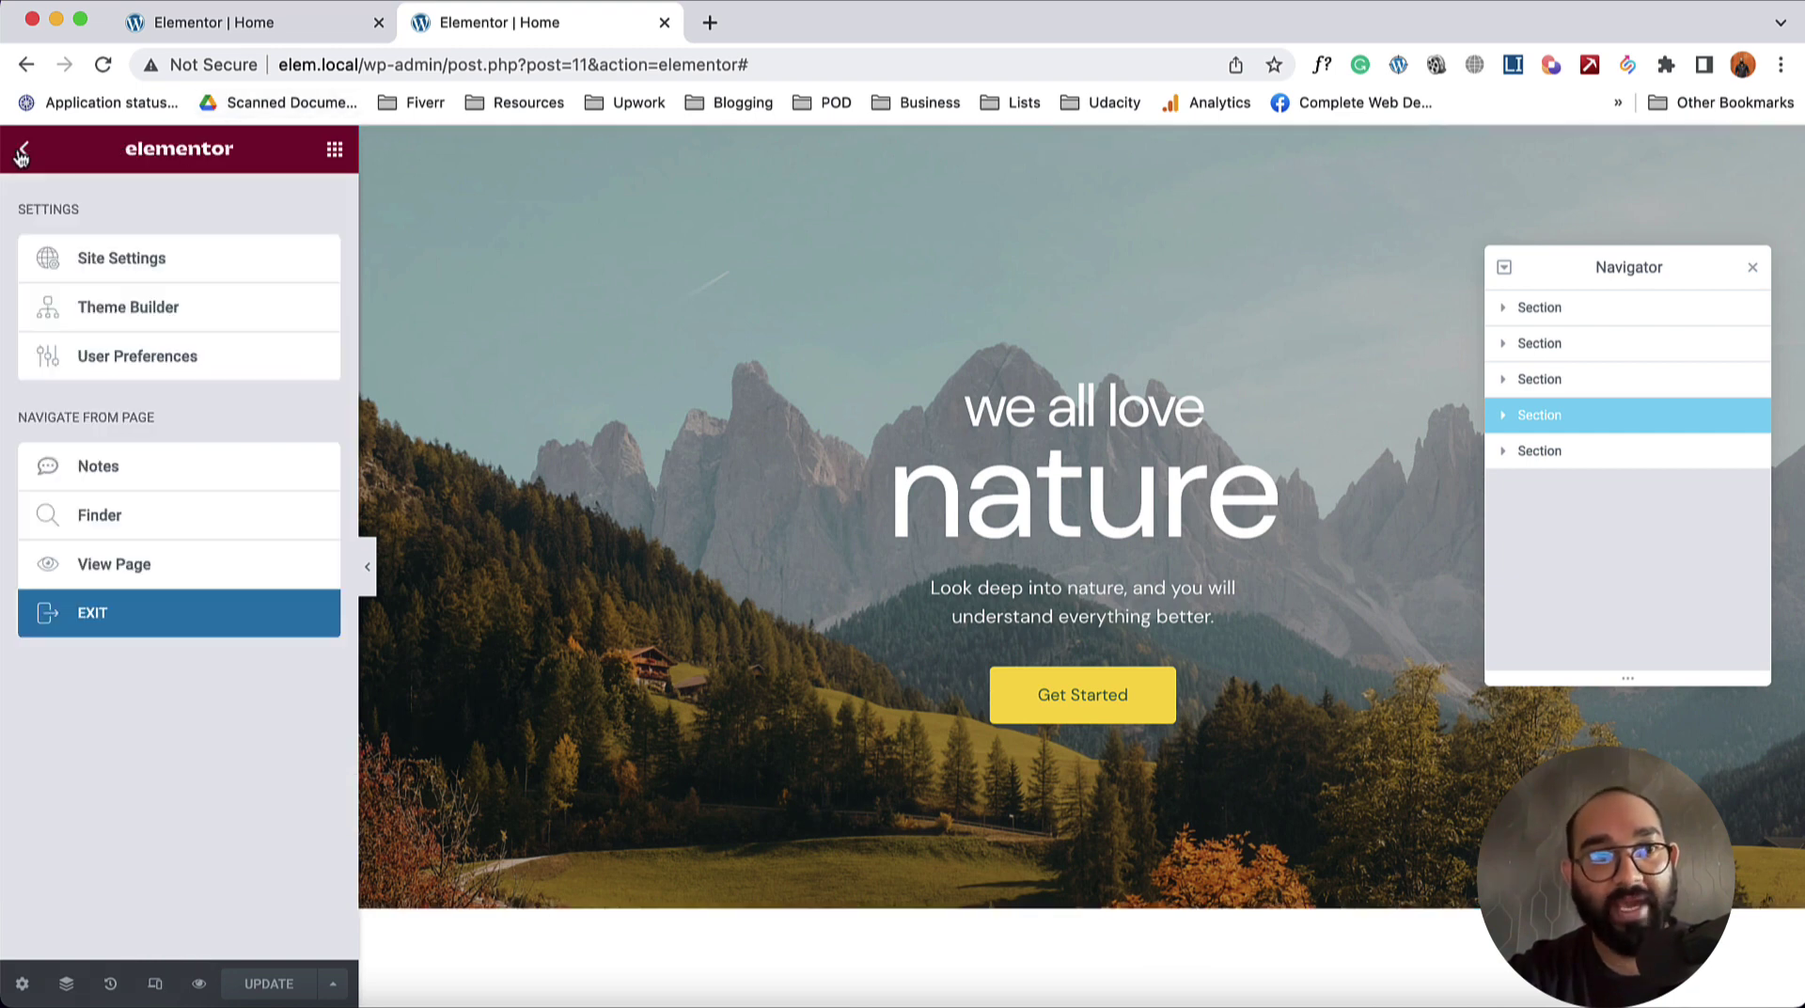
left_click(161, 612)
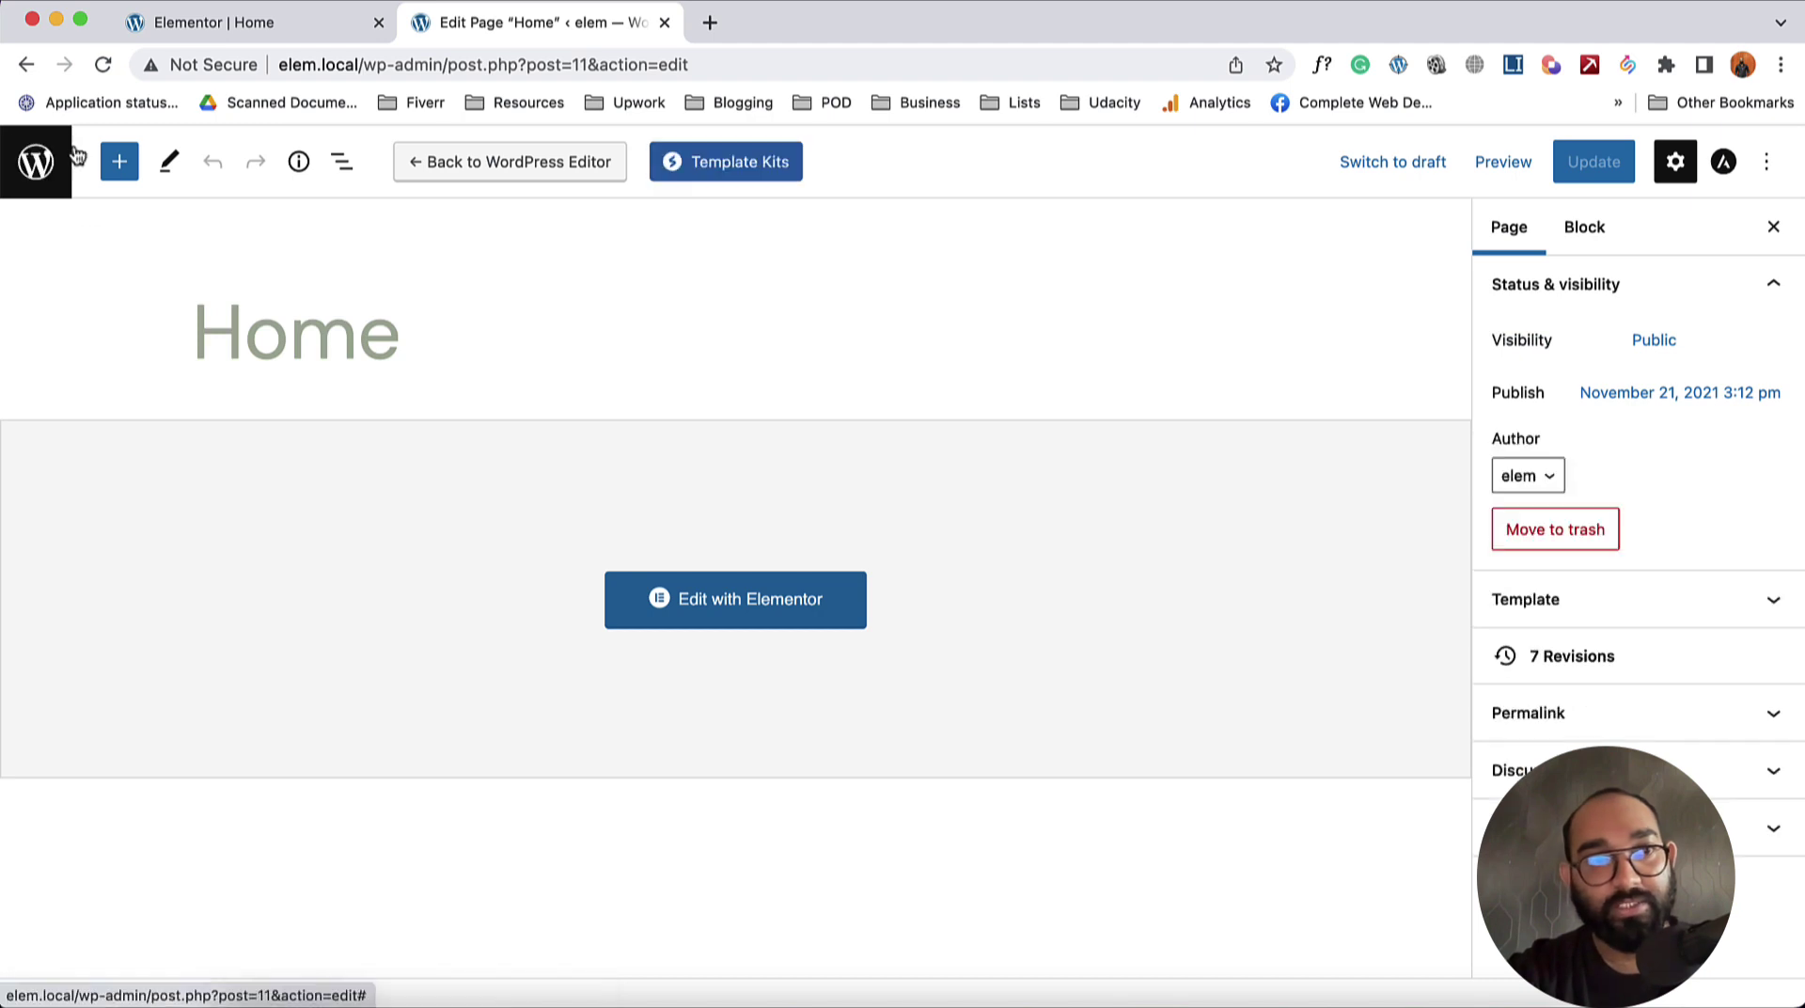
left_click(38, 167)
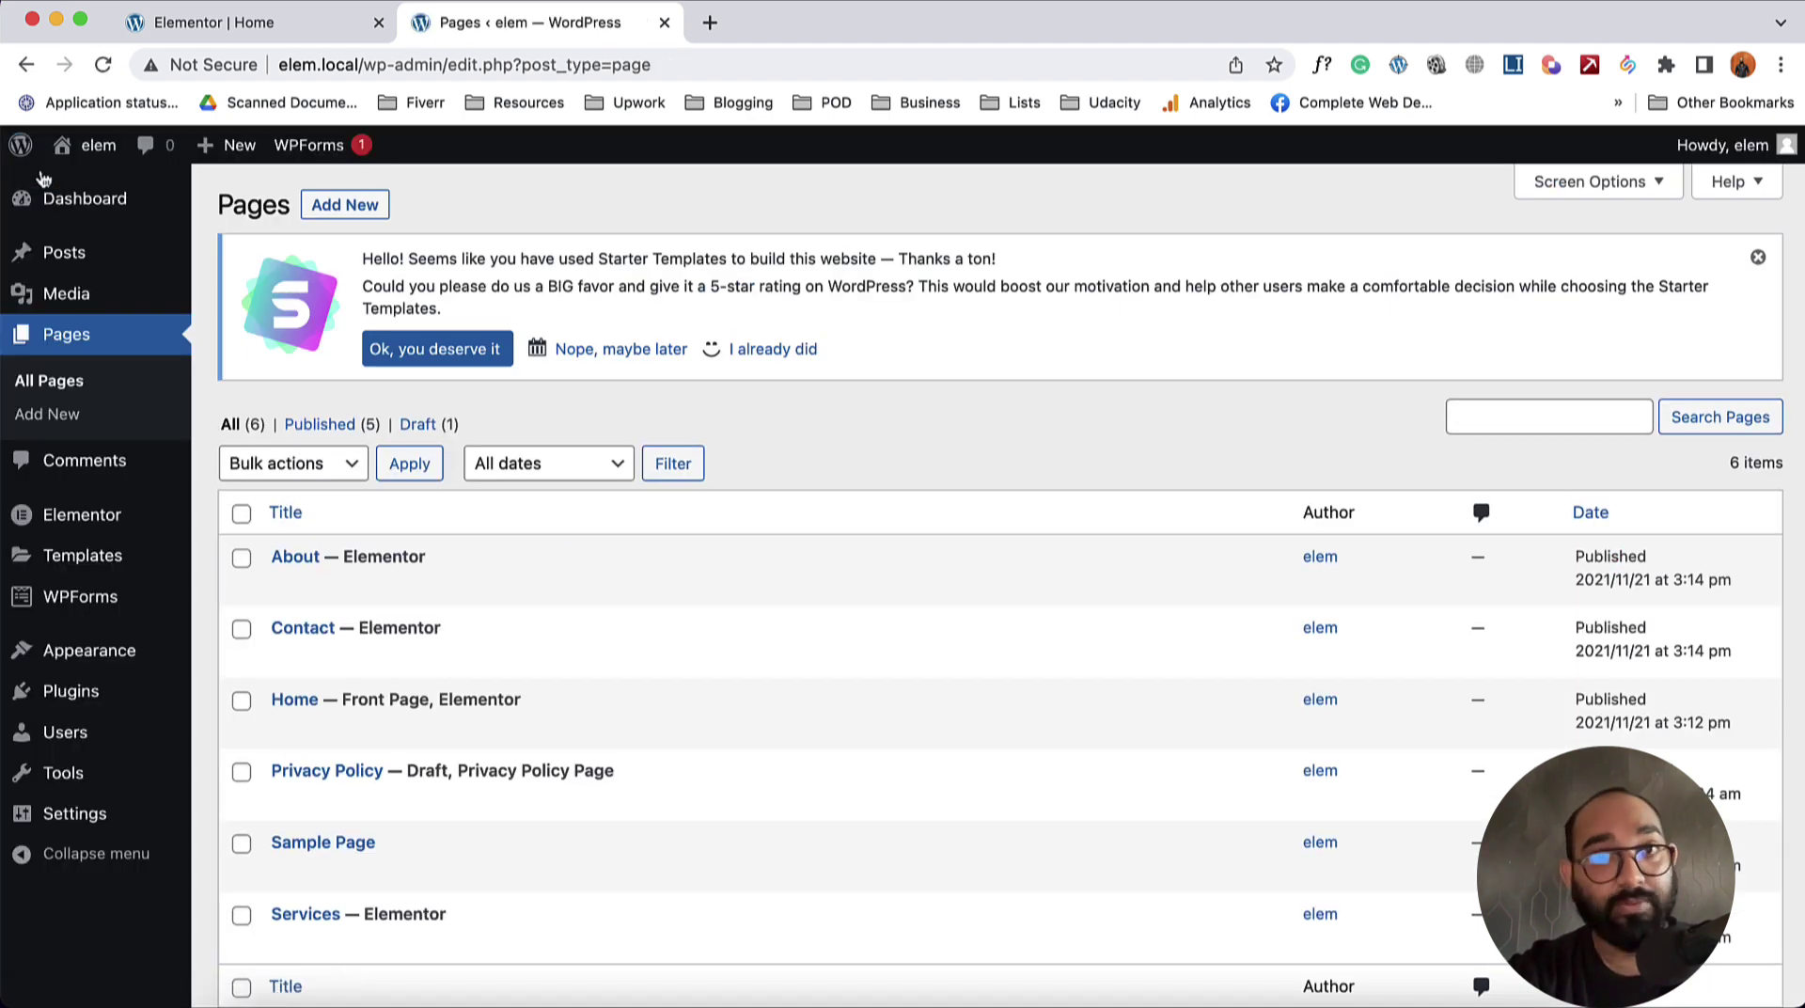
mouse_move(106, 661)
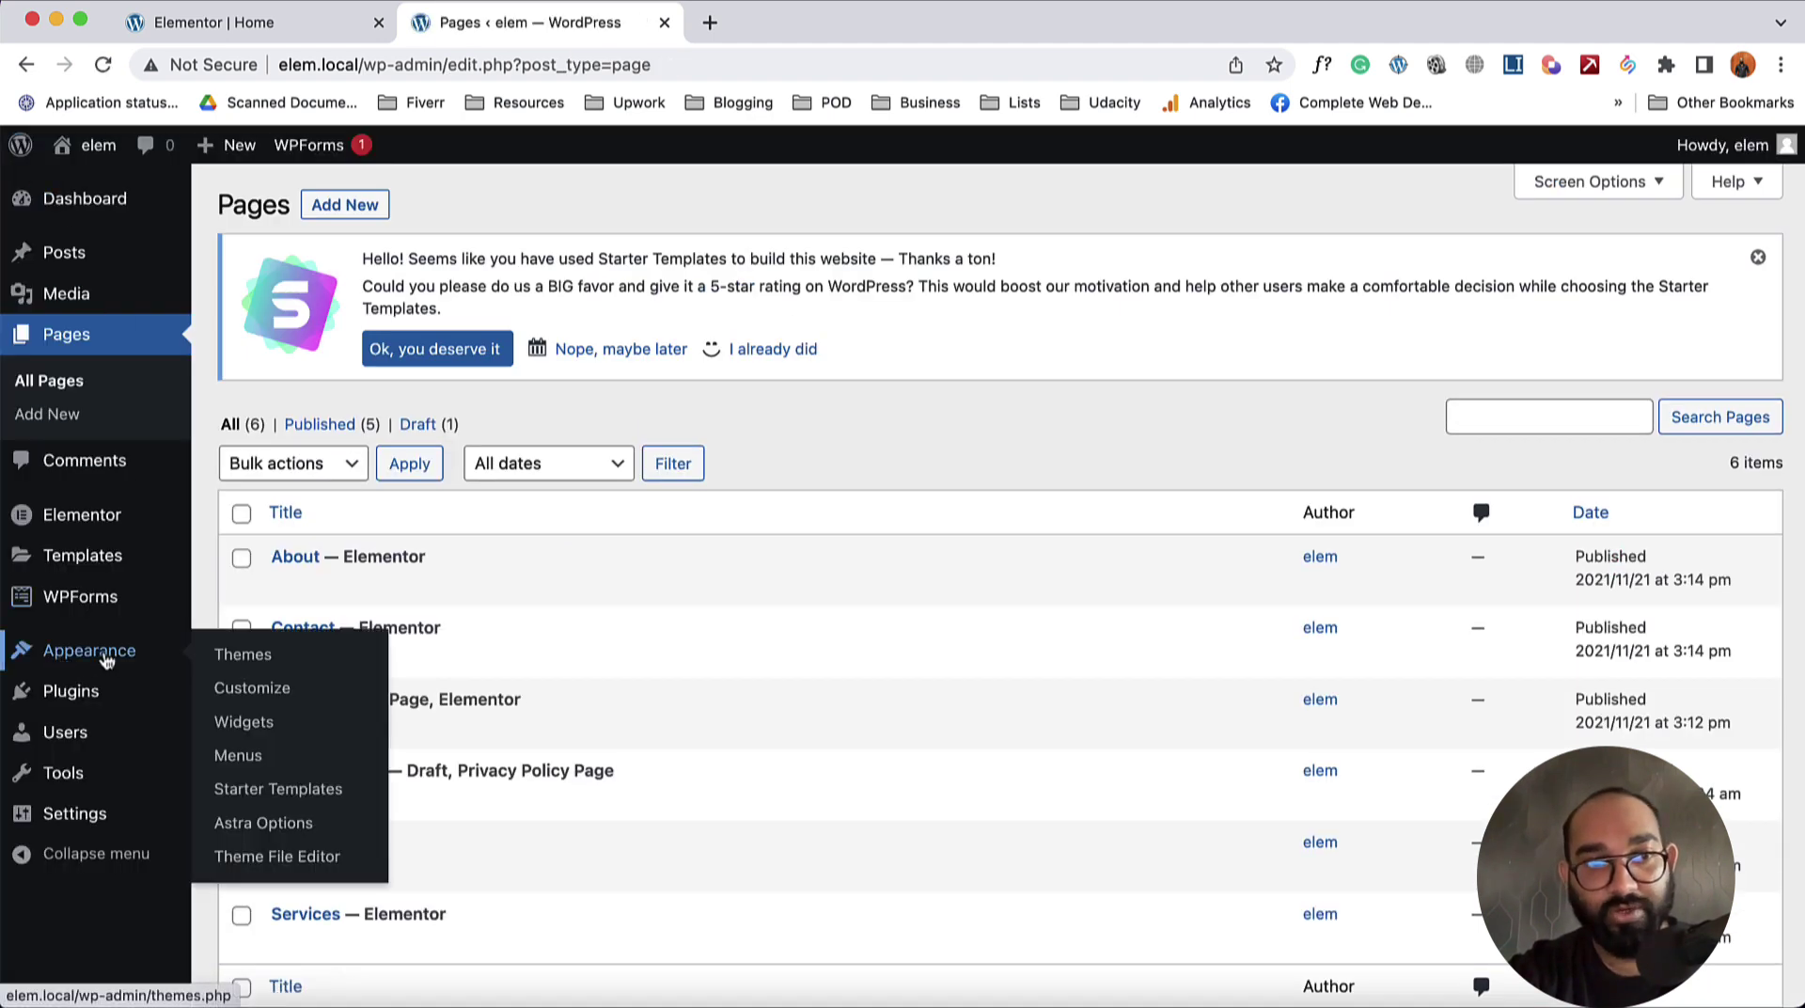
left_click(238, 756)
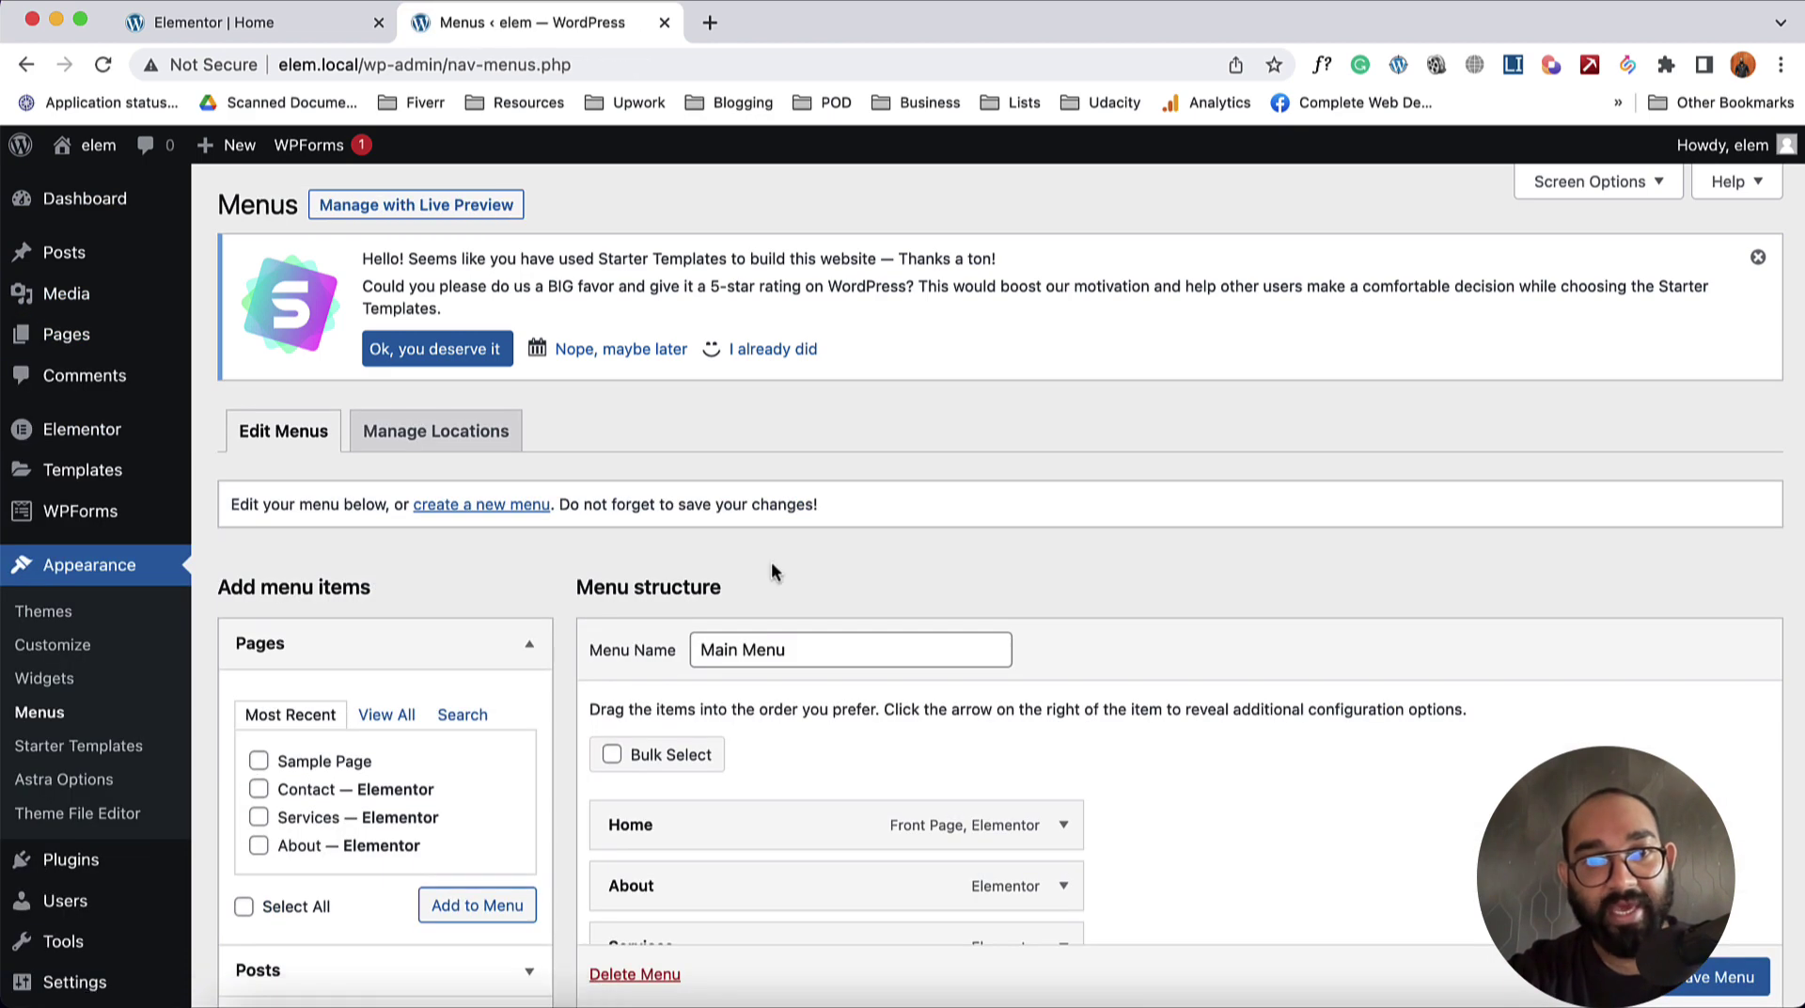
- Remove the About page item from the Main Menu
scroll(772, 571, "down", 5)
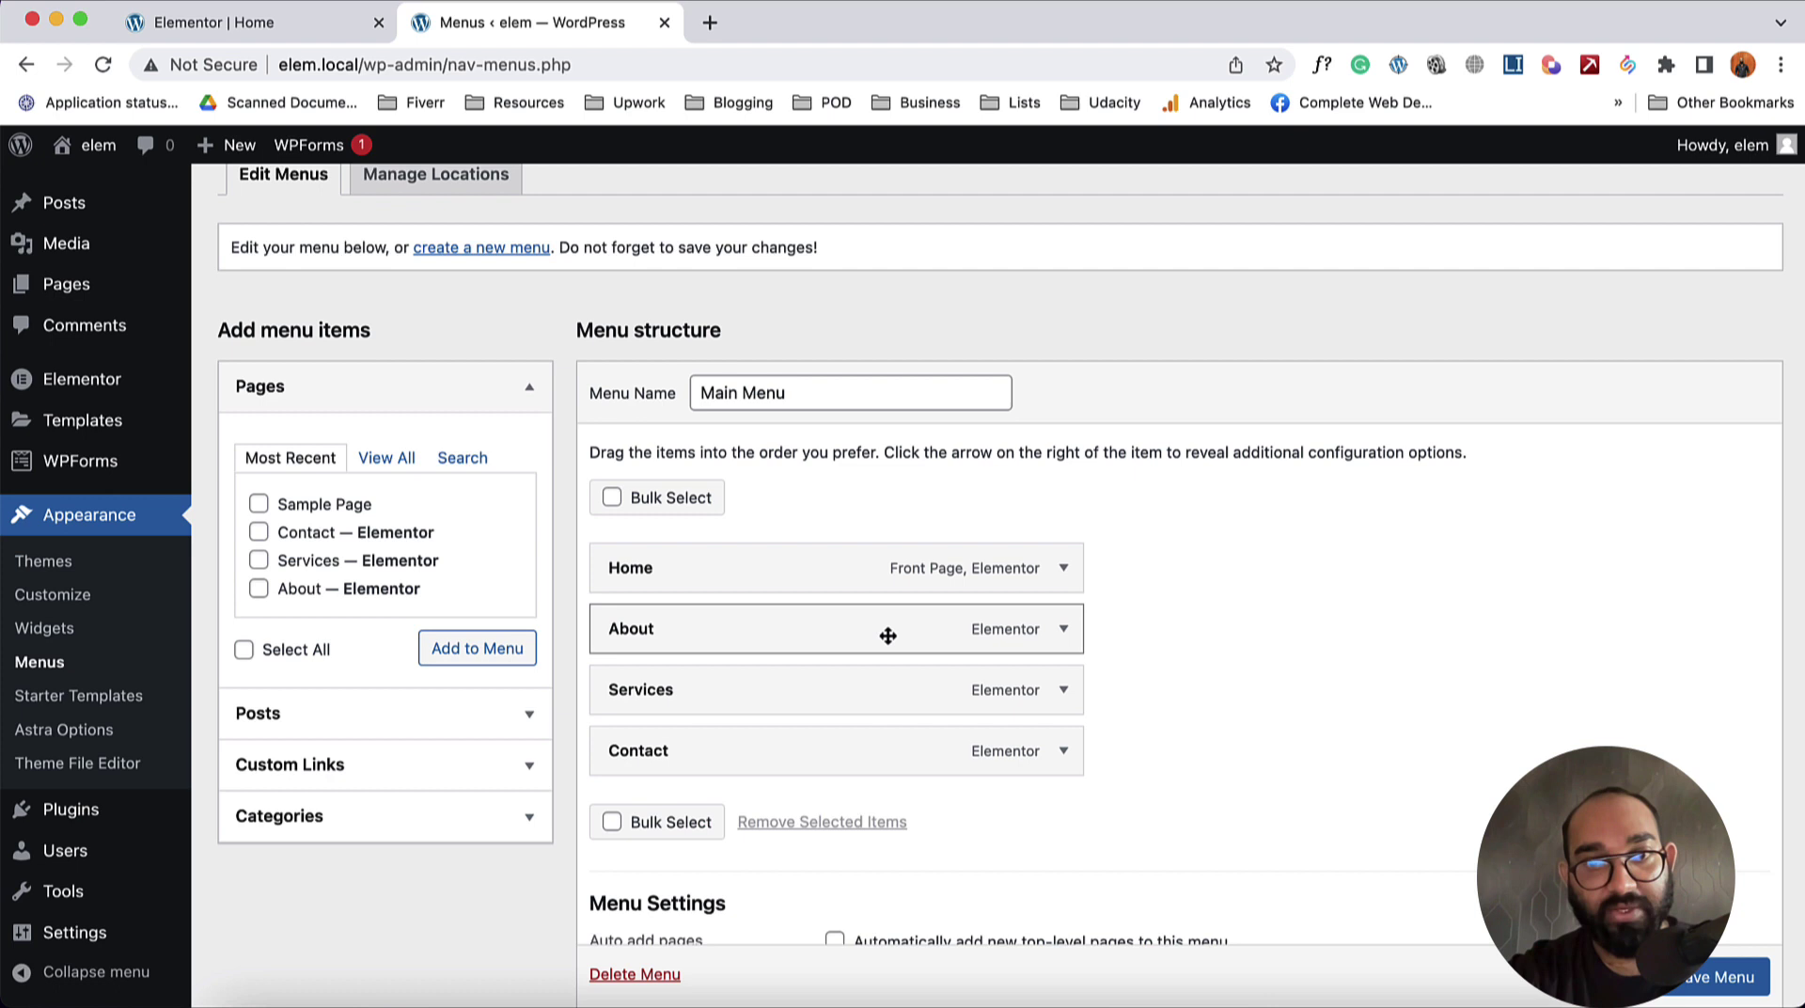
left_click(1063, 633)
scroll(894, 786, "down", 2)
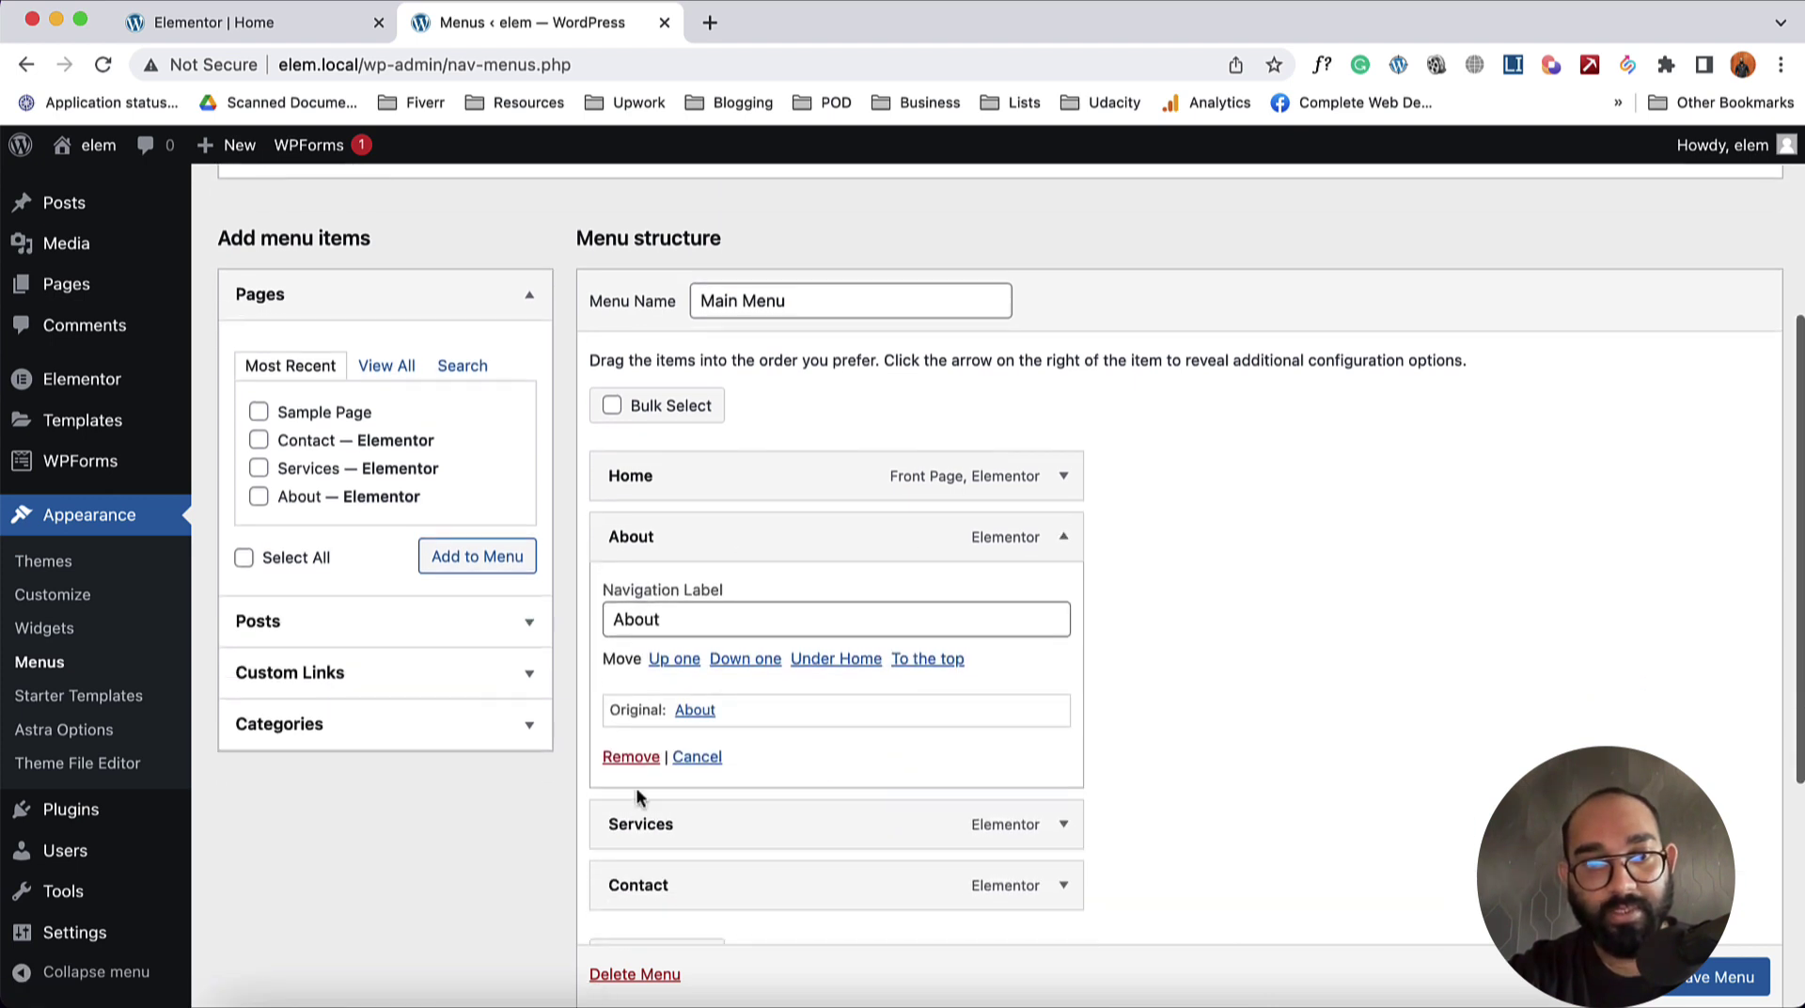
left_click(631, 757)
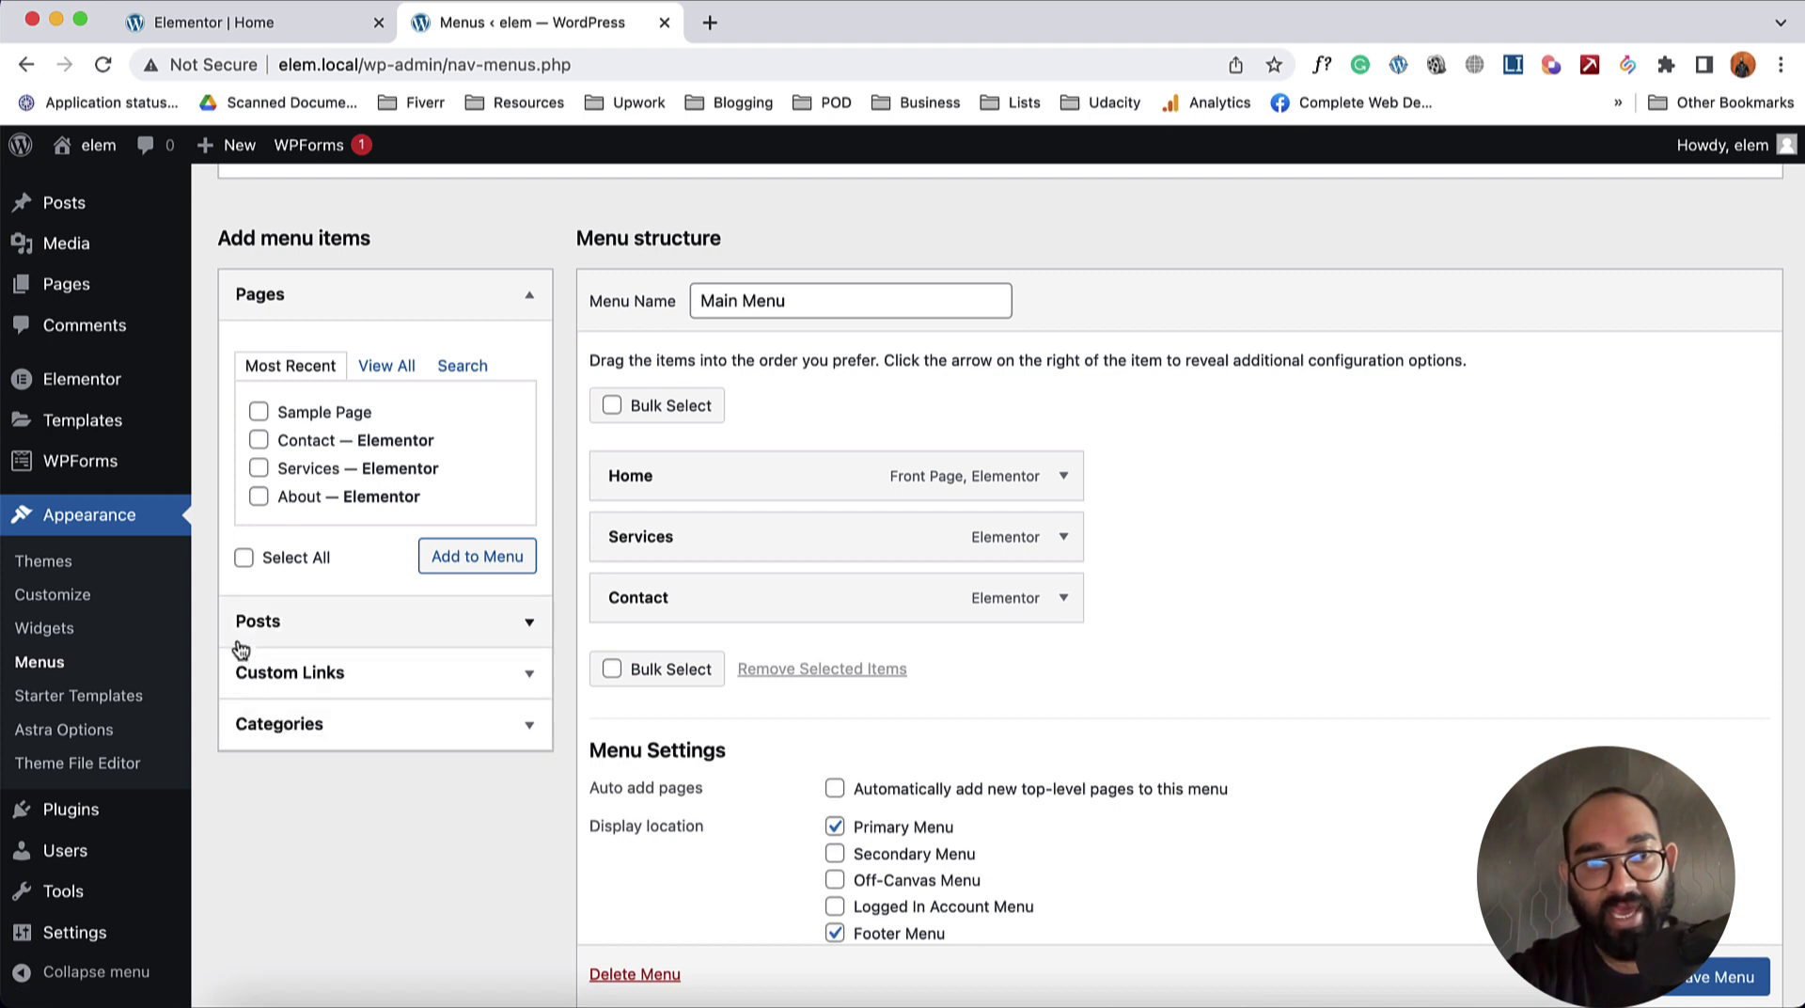
- Add an About custom link to #about-us, move it under Home, and save the menu
left_click(322, 673)
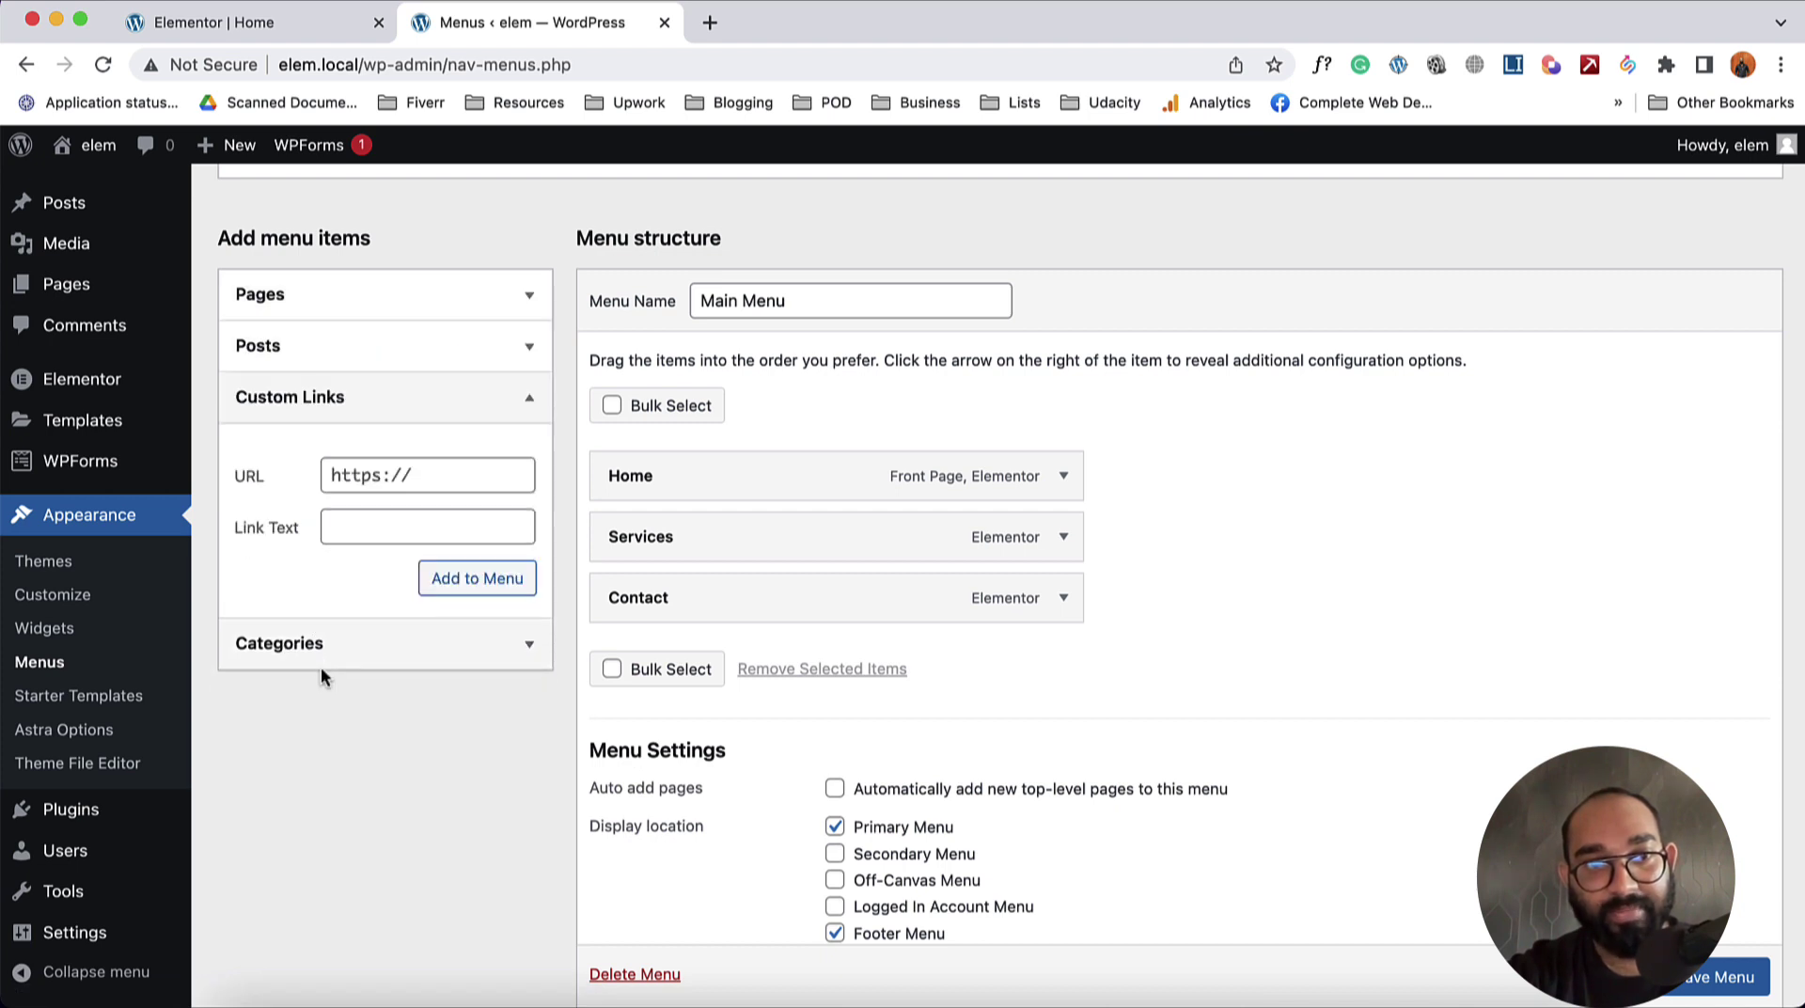
left_click(382, 489)
type("about-us")
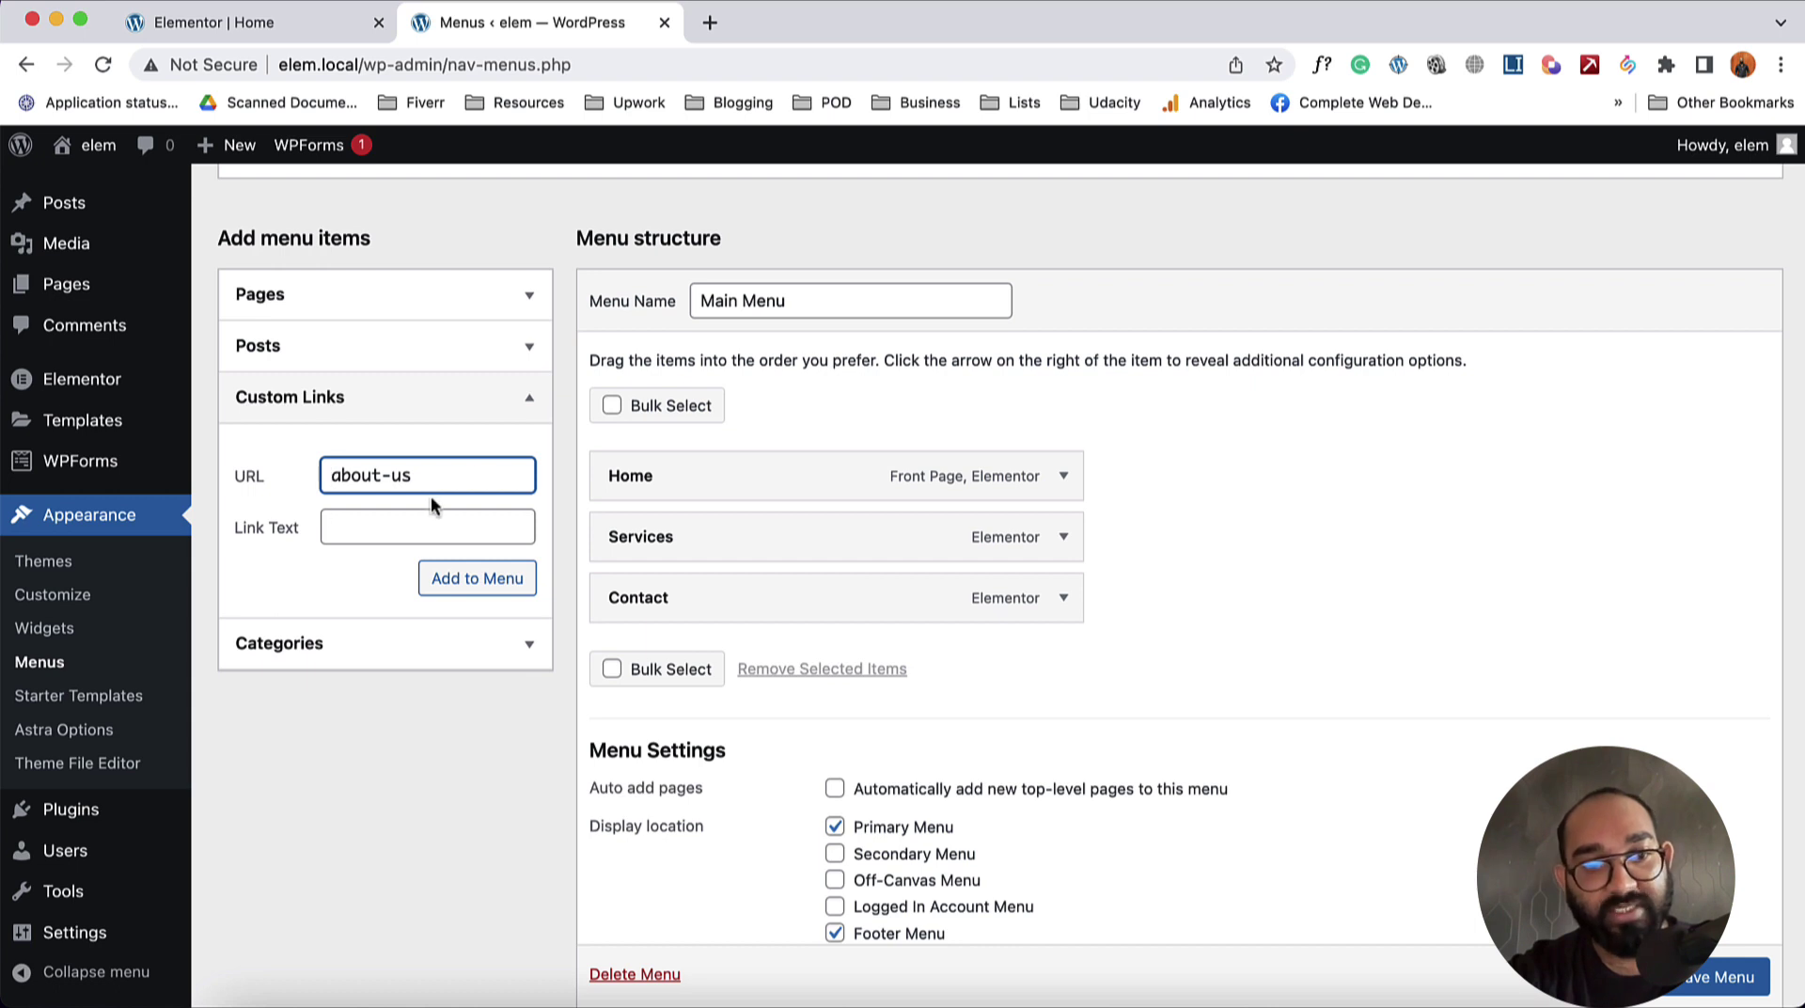
type("#")
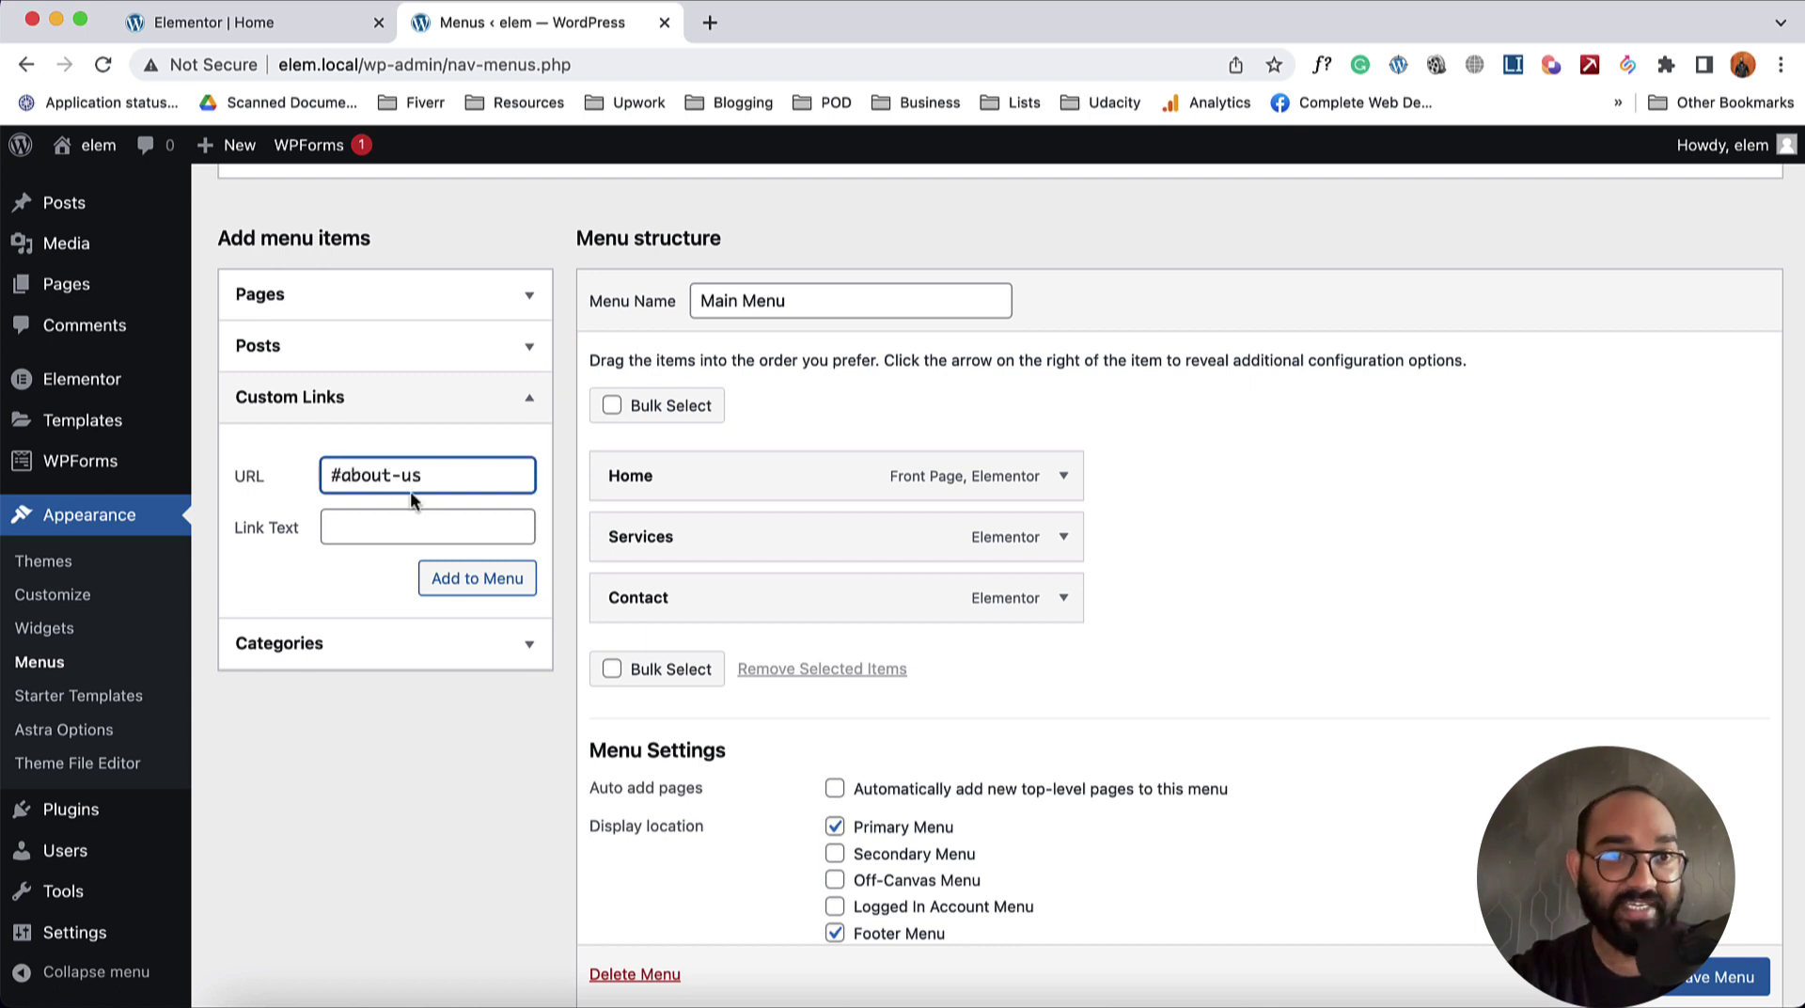
left_click(387, 524)
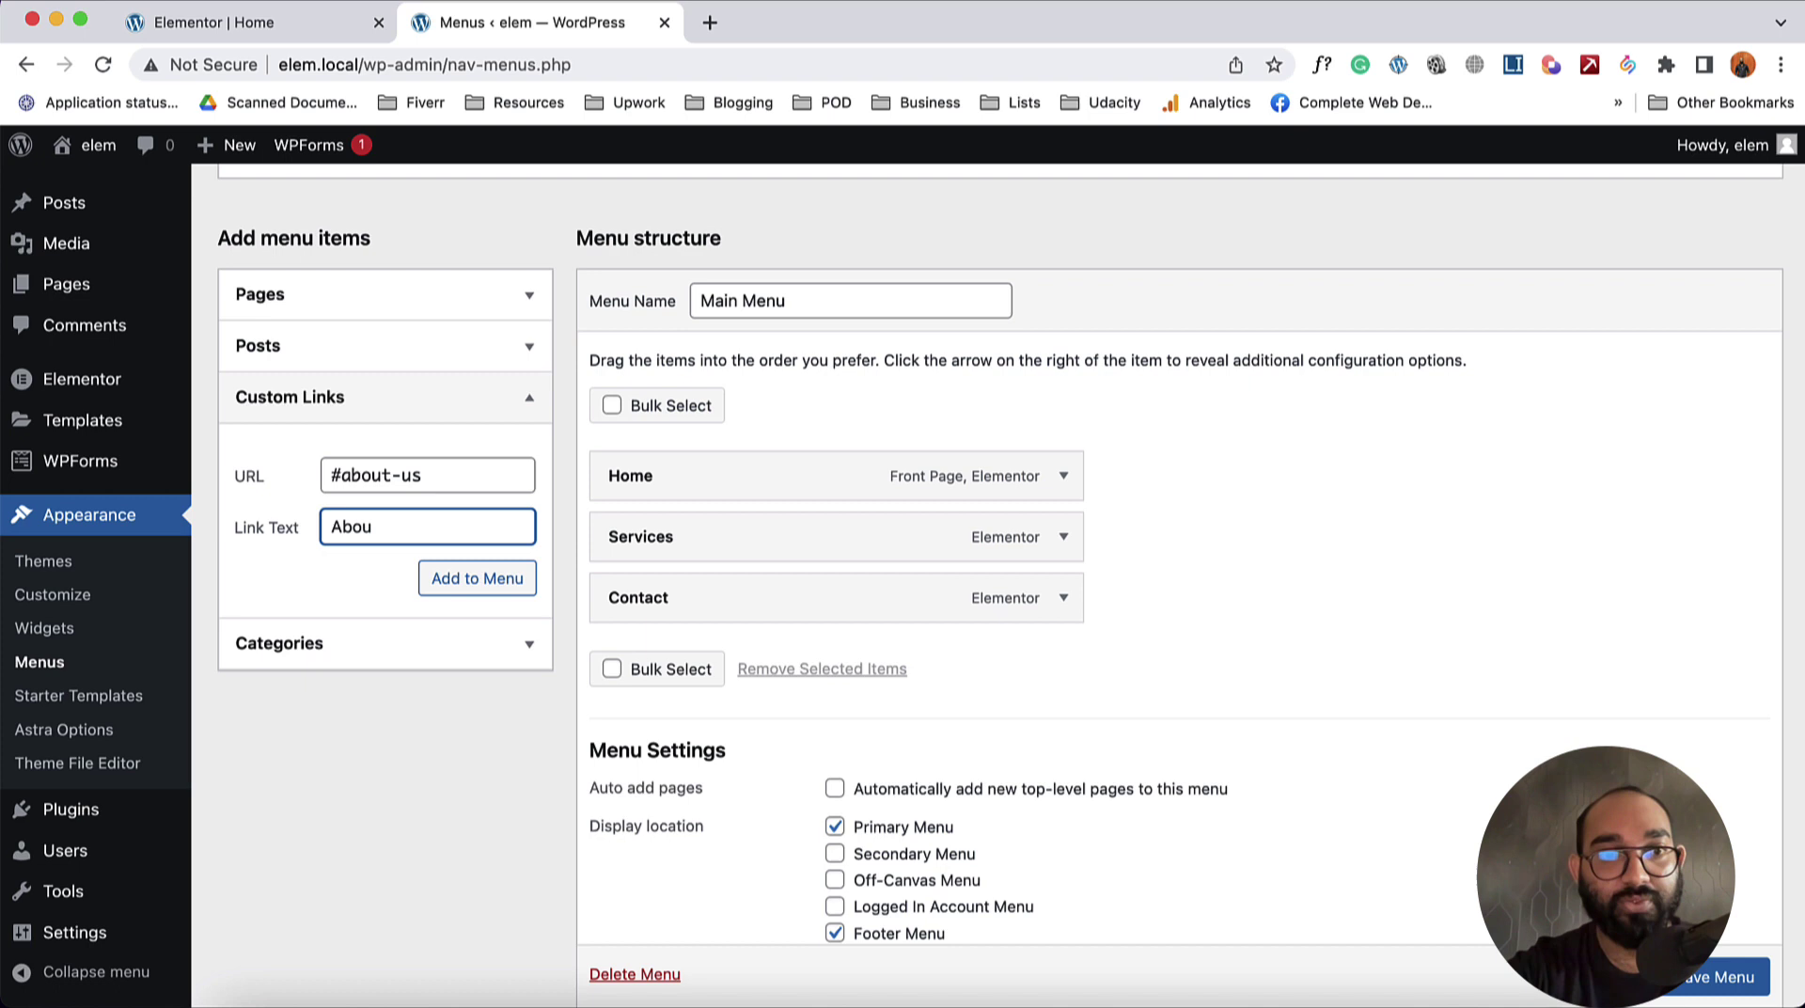
left_click(491, 580)
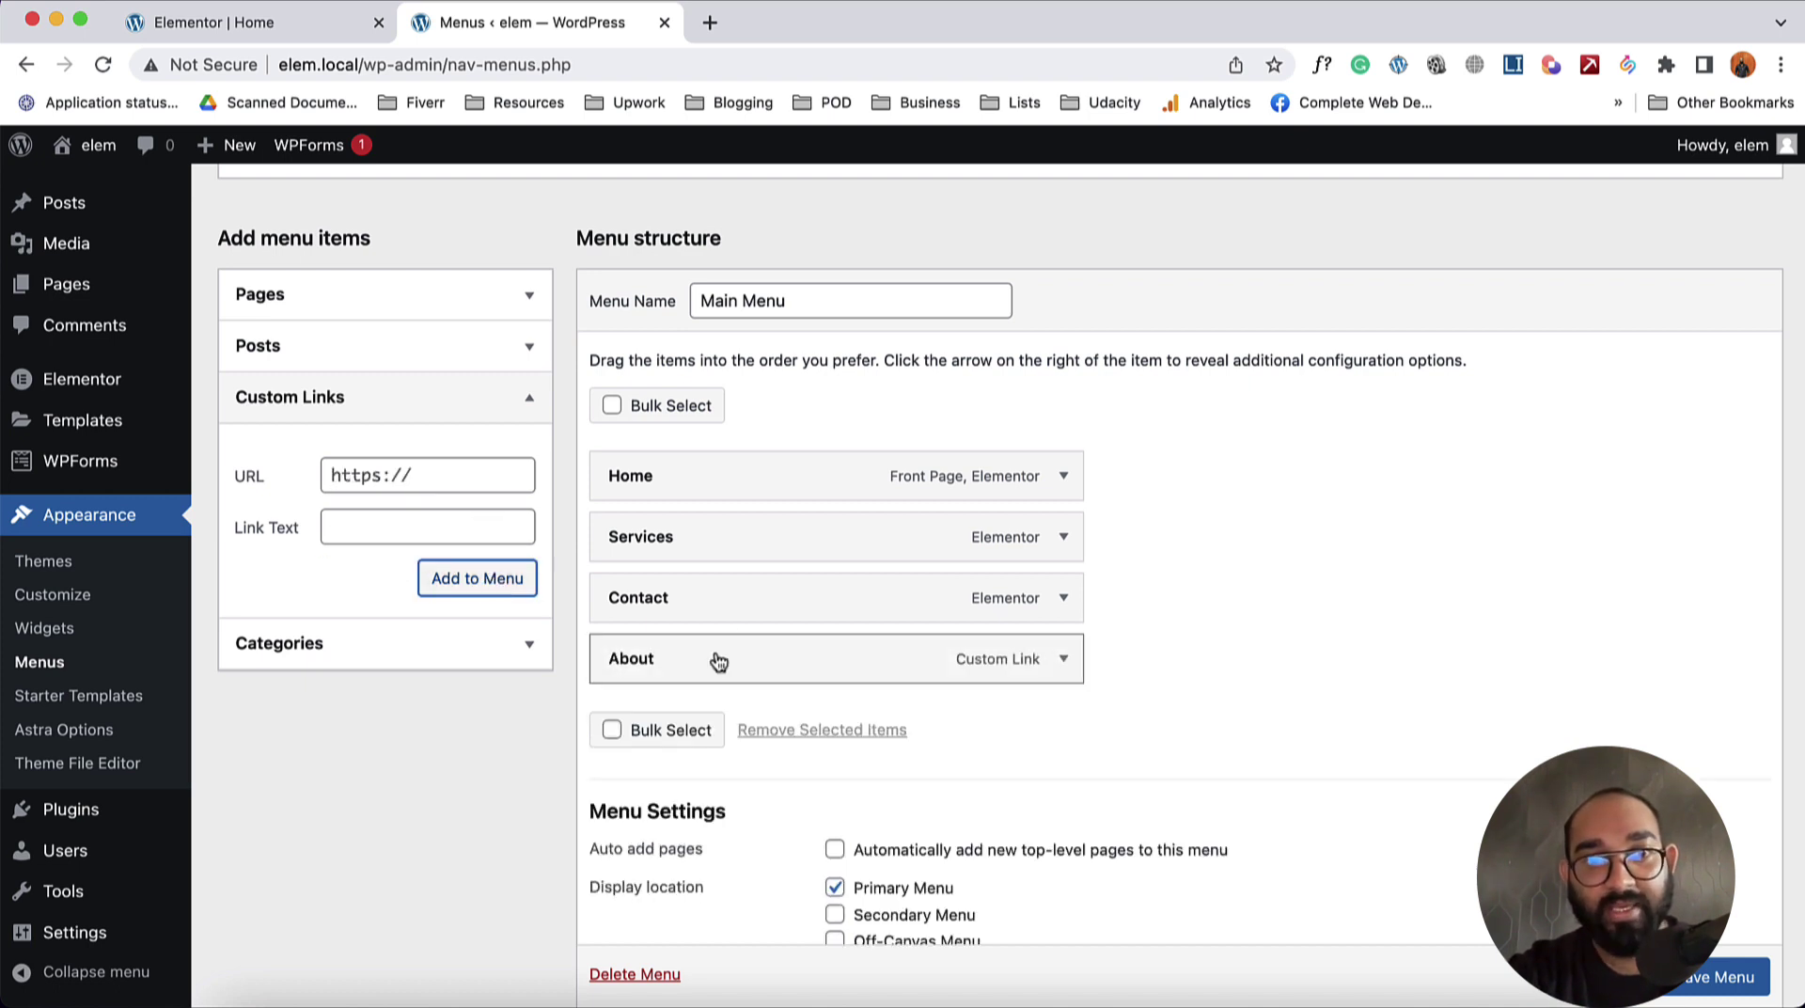
left_click_drag(707, 665, 707, 539)
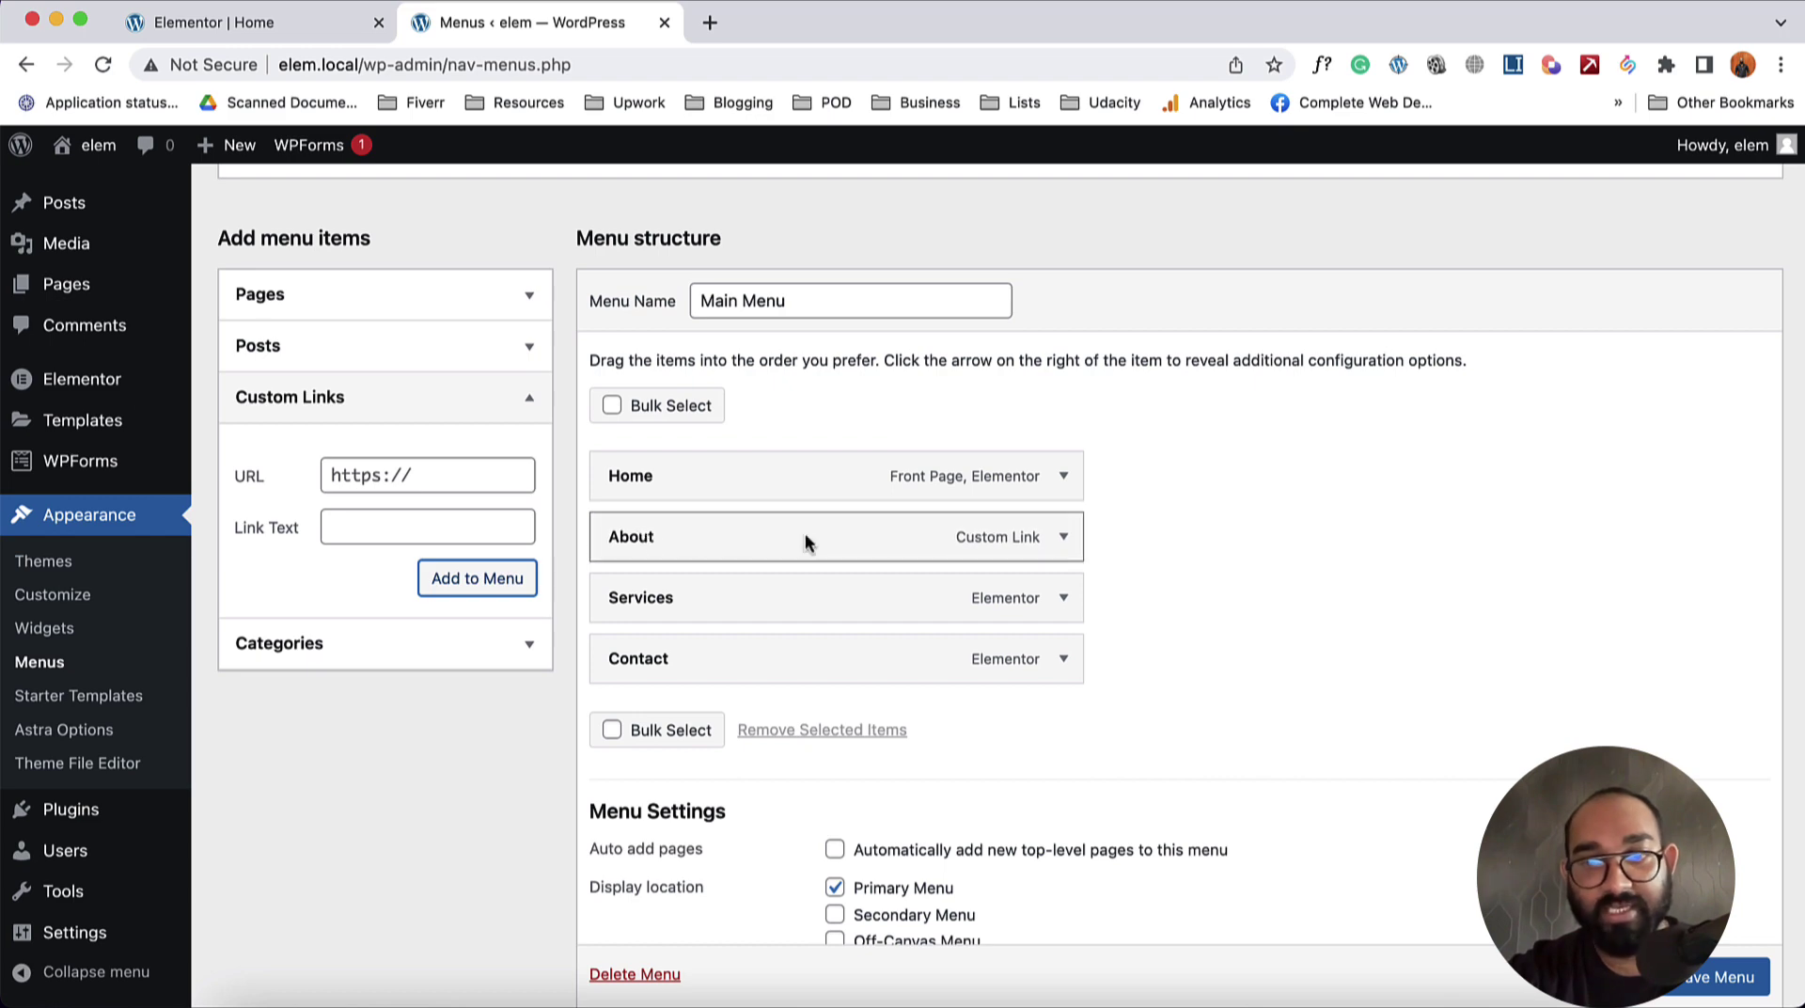
scroll(1699, 981, "down", 1)
left_click(1699, 981)
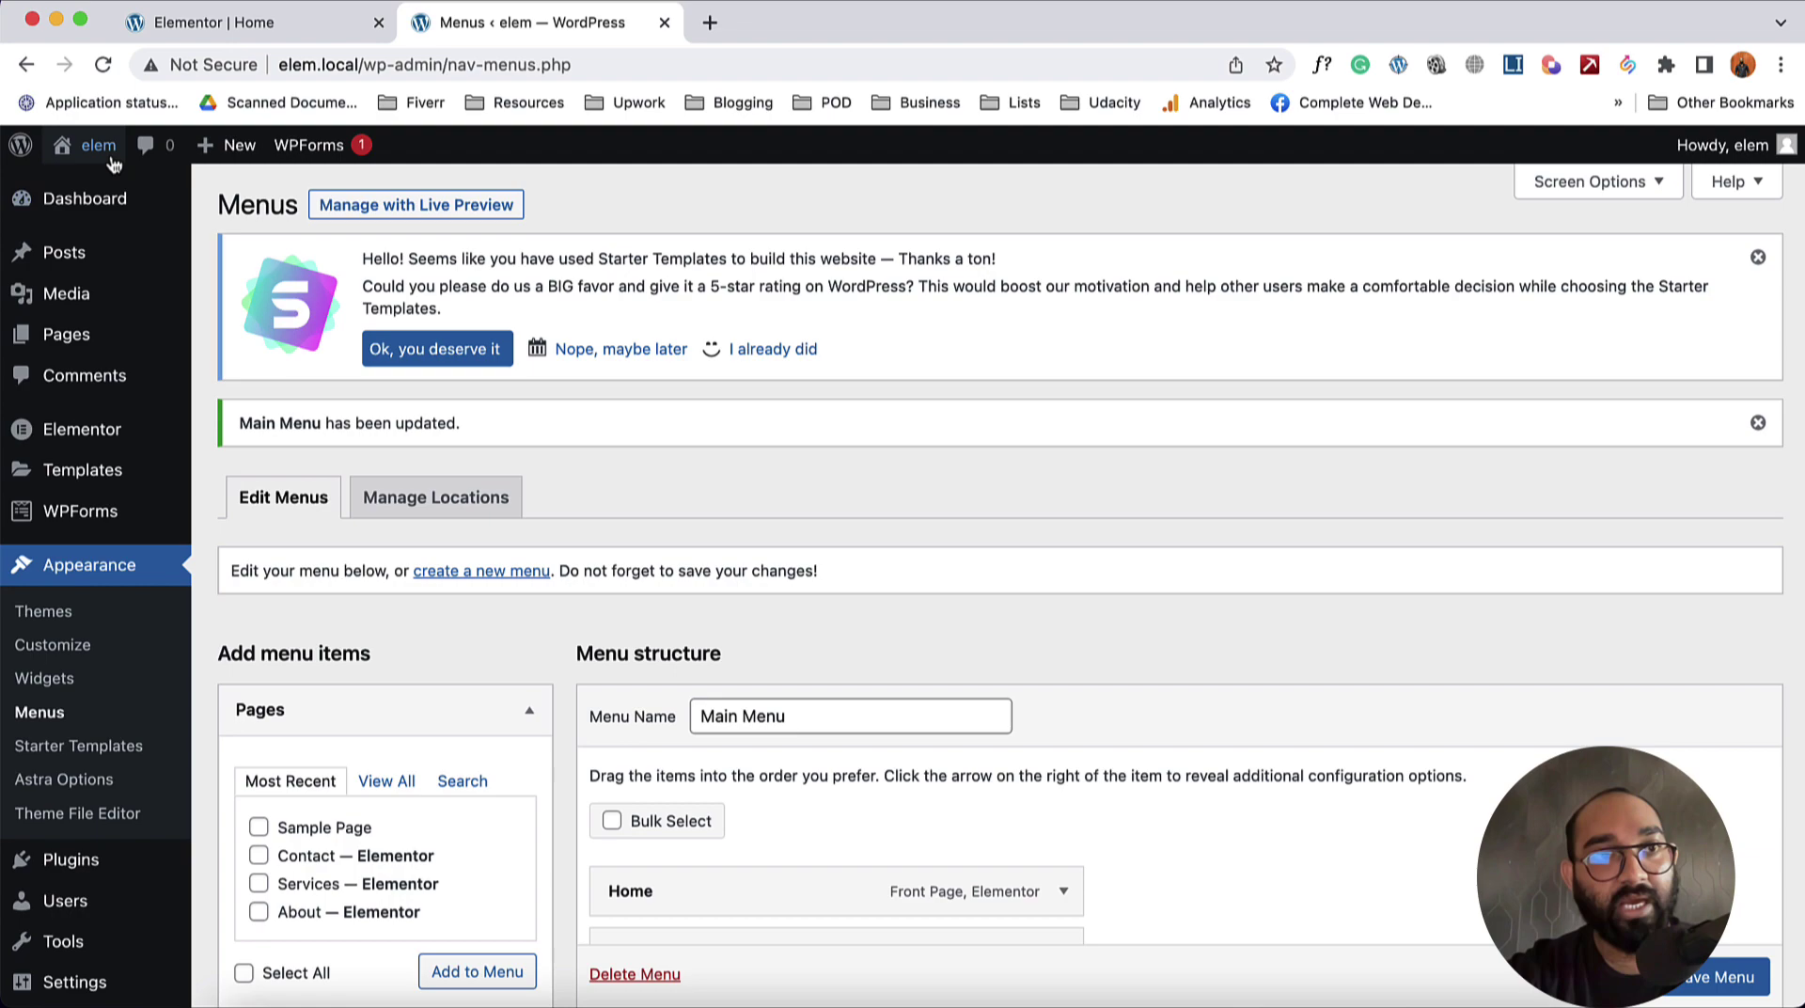
- Visit the live site and use the About nav link to reach About Us
left_click(94, 184)
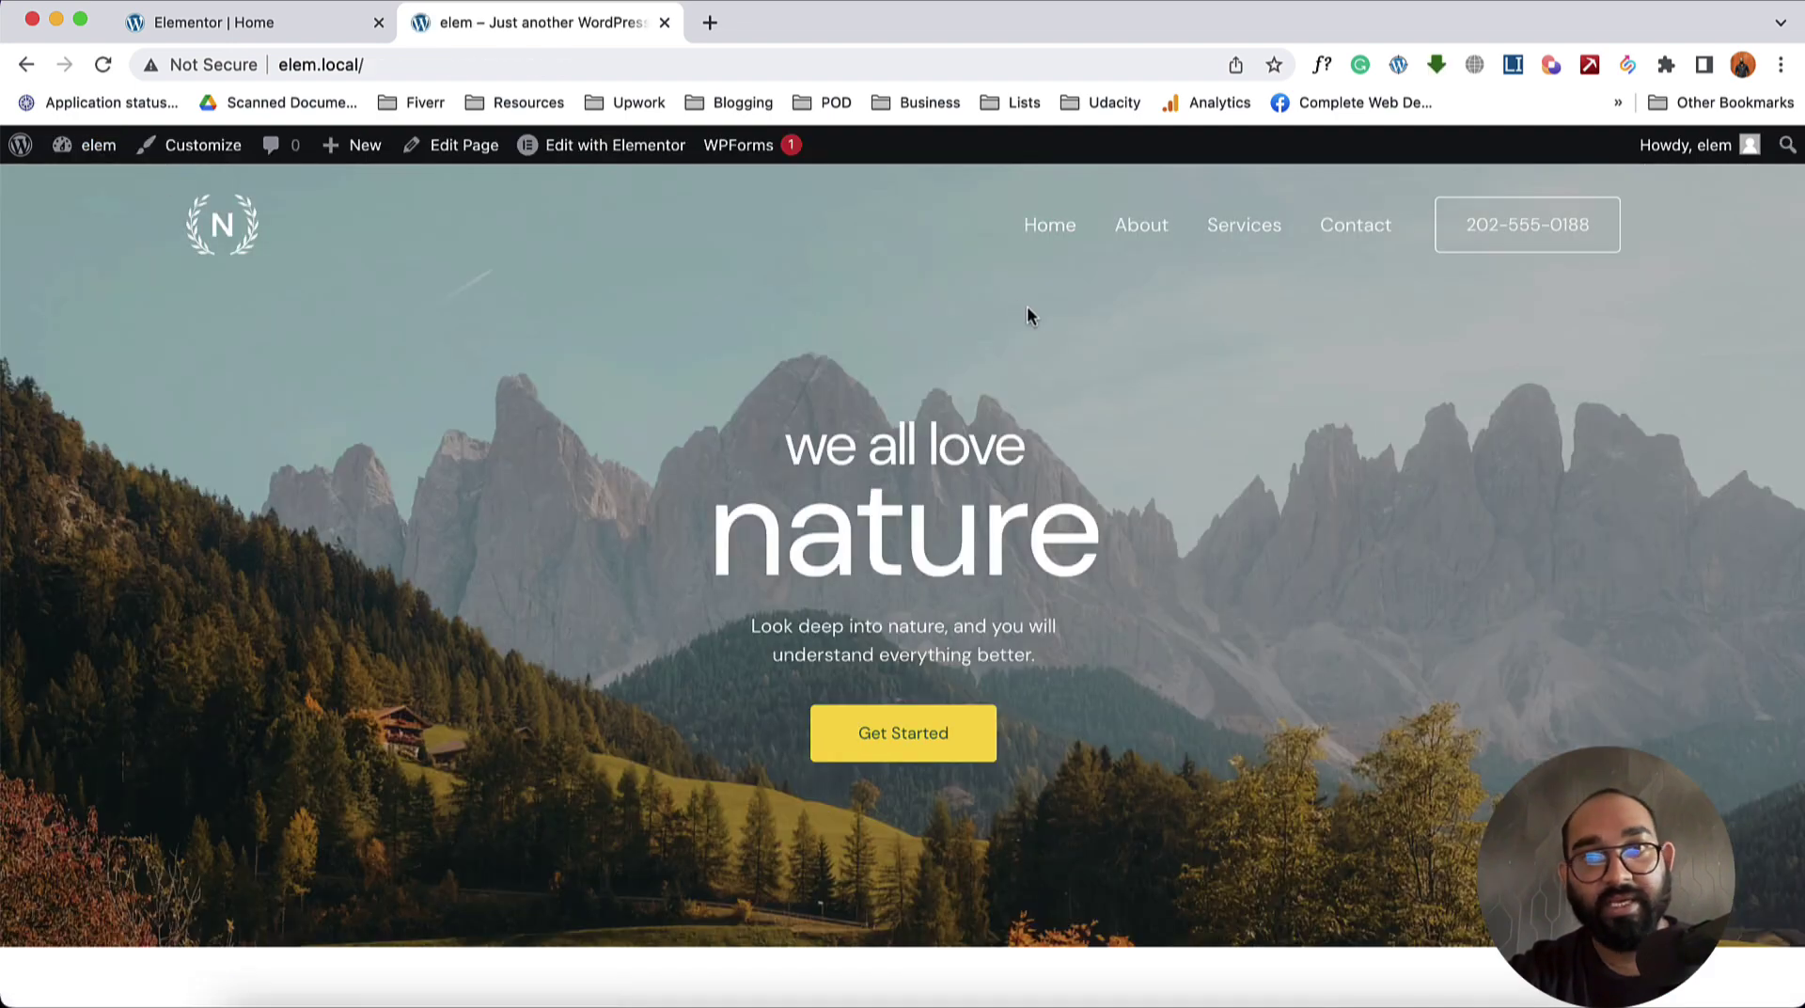
left_click(1155, 241)
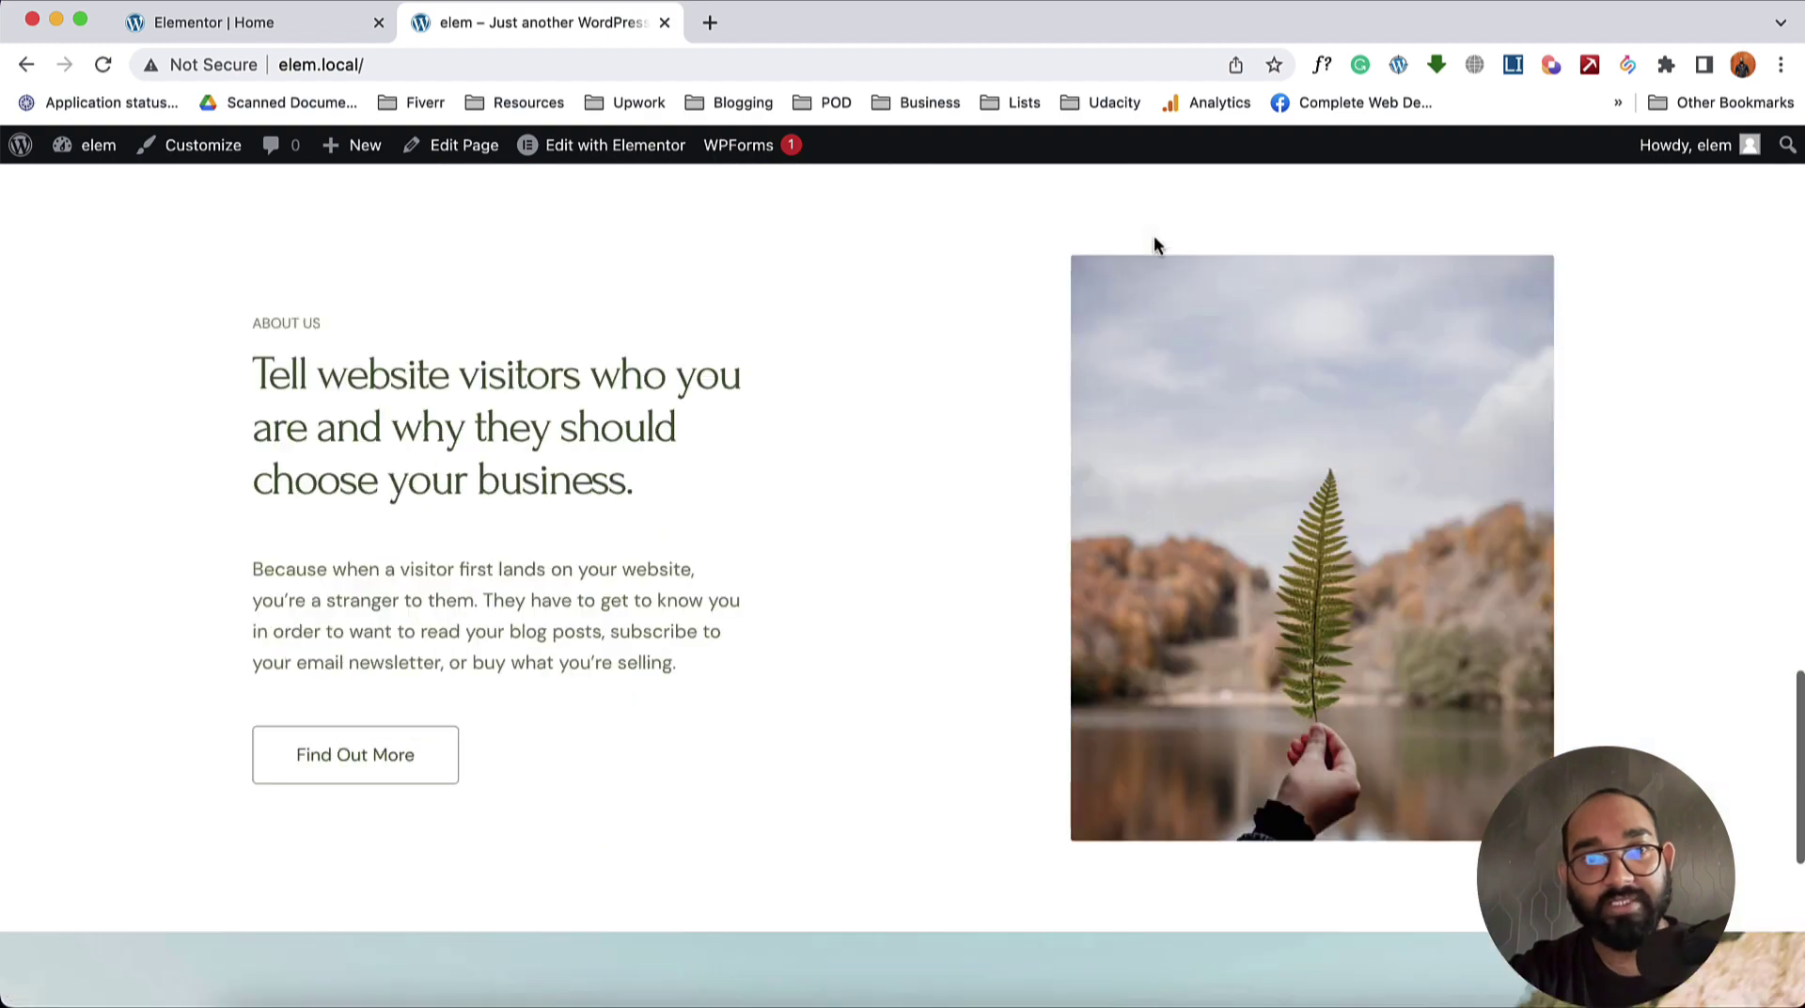
scroll(201, 293, "up", 1)
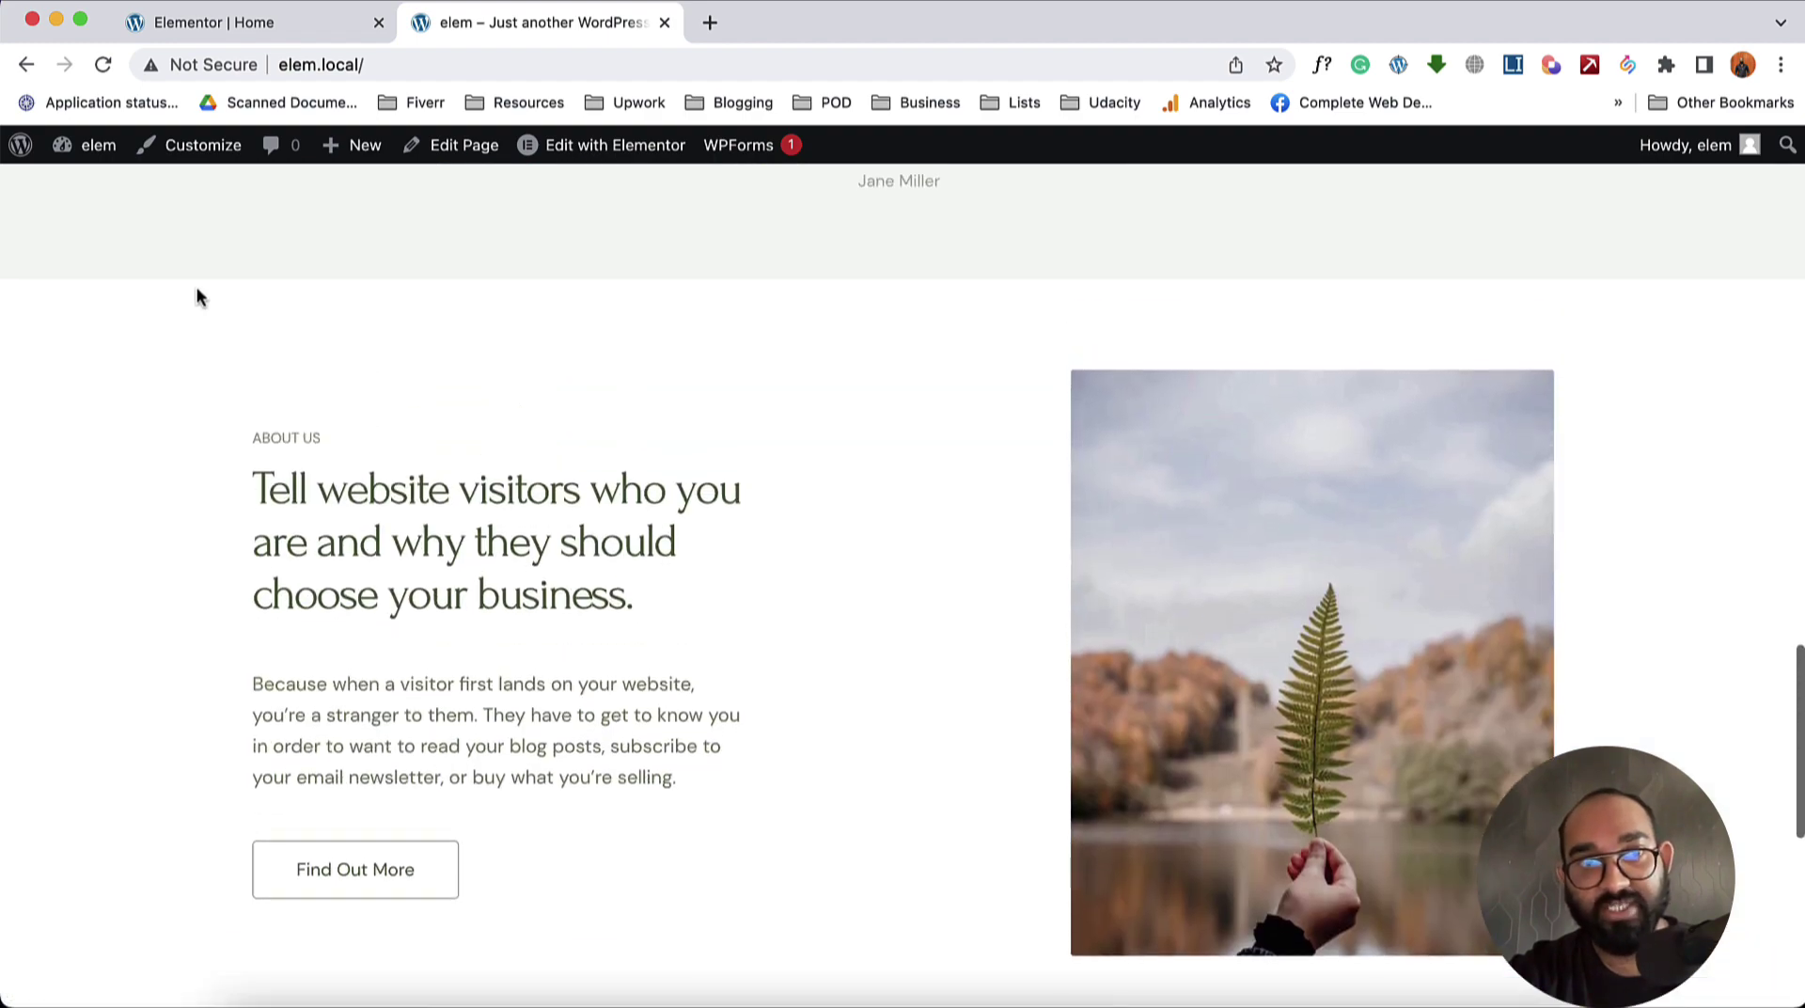
scroll(197, 297, "down", 1)
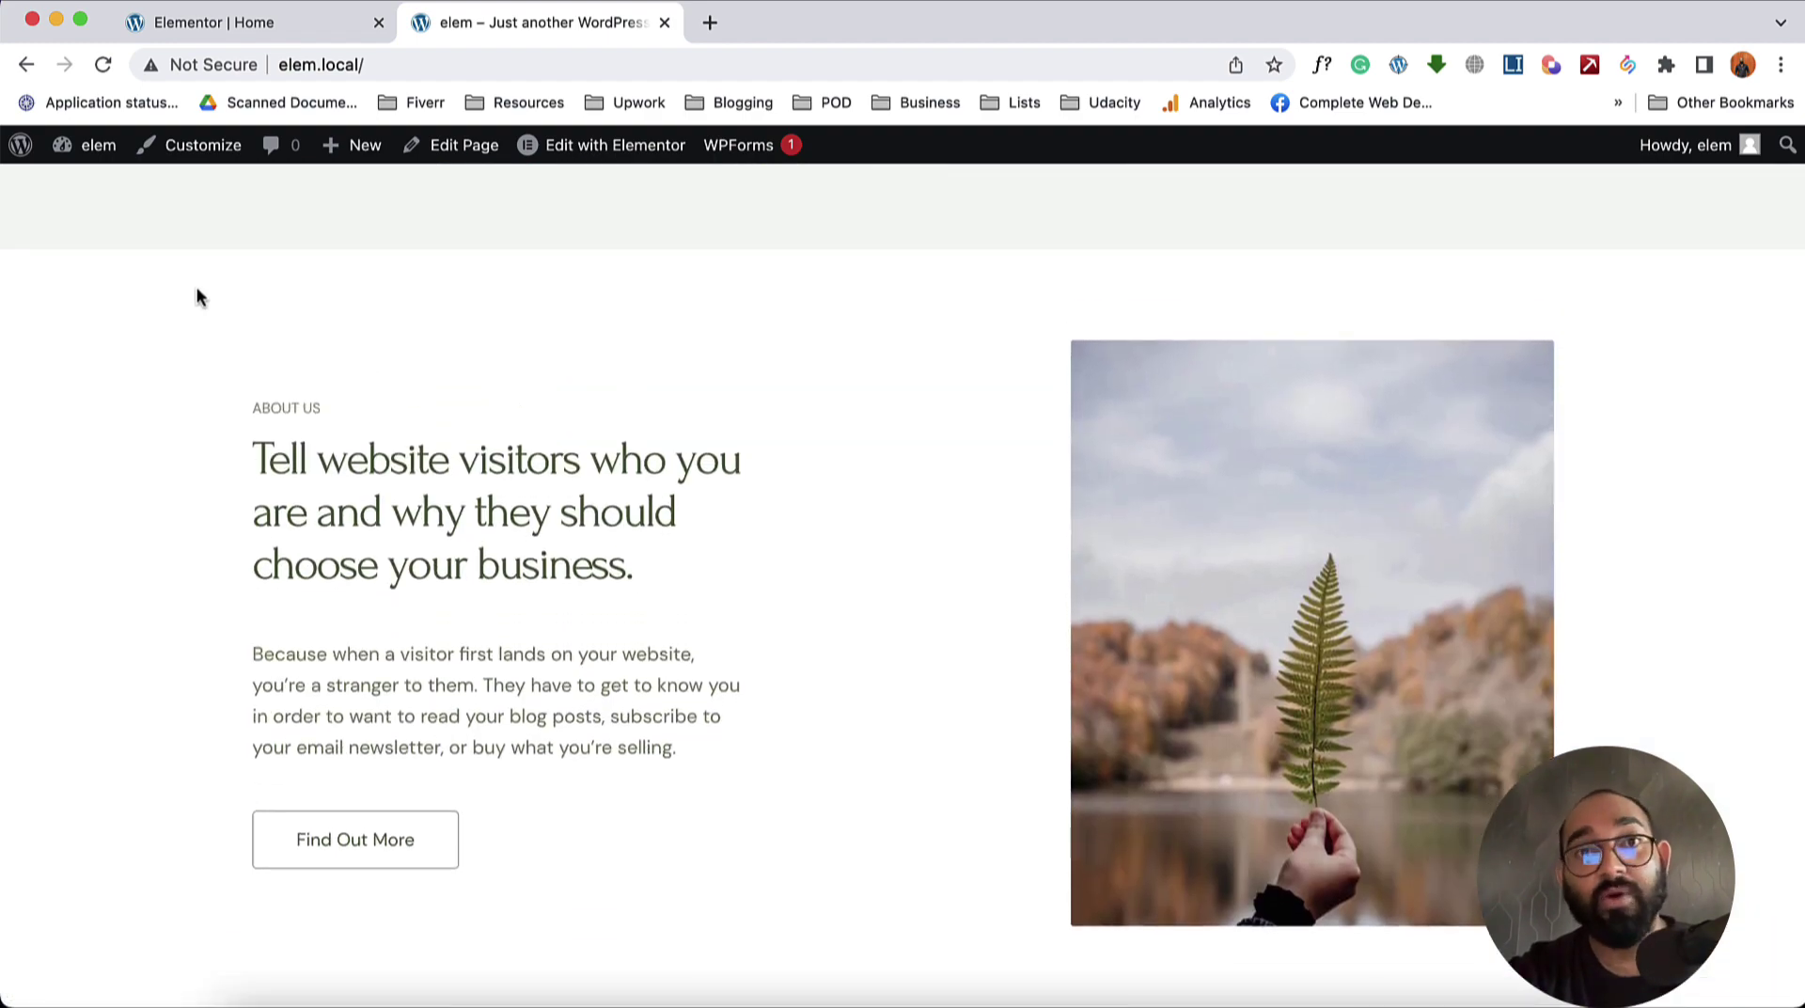